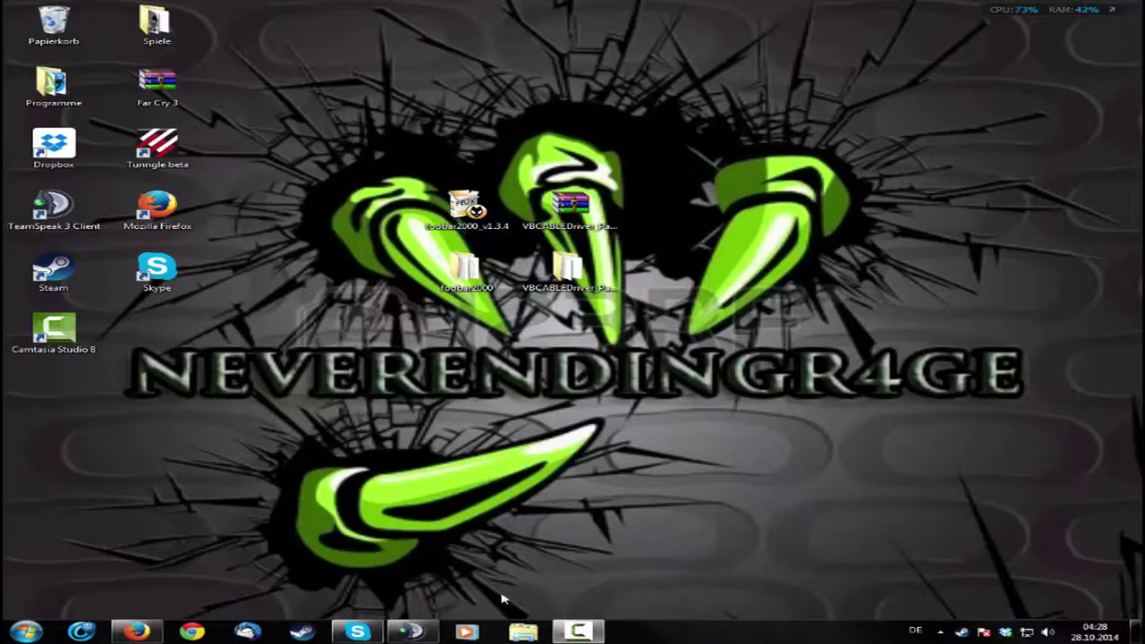
left_click(411, 631)
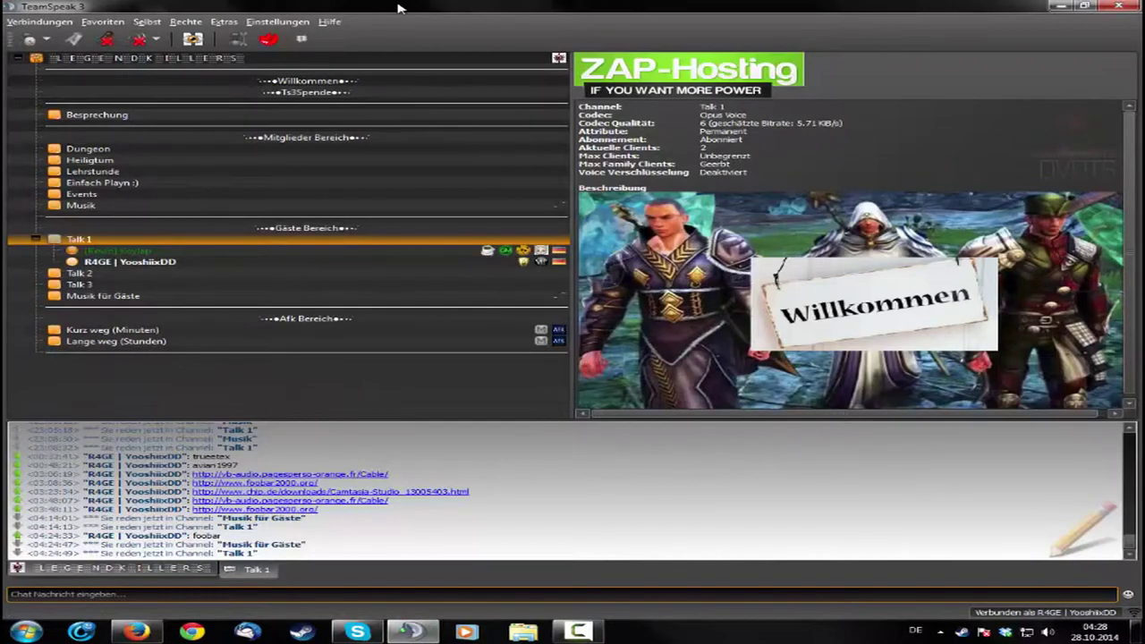
left_click_drag(398, 7, 1143, 8)
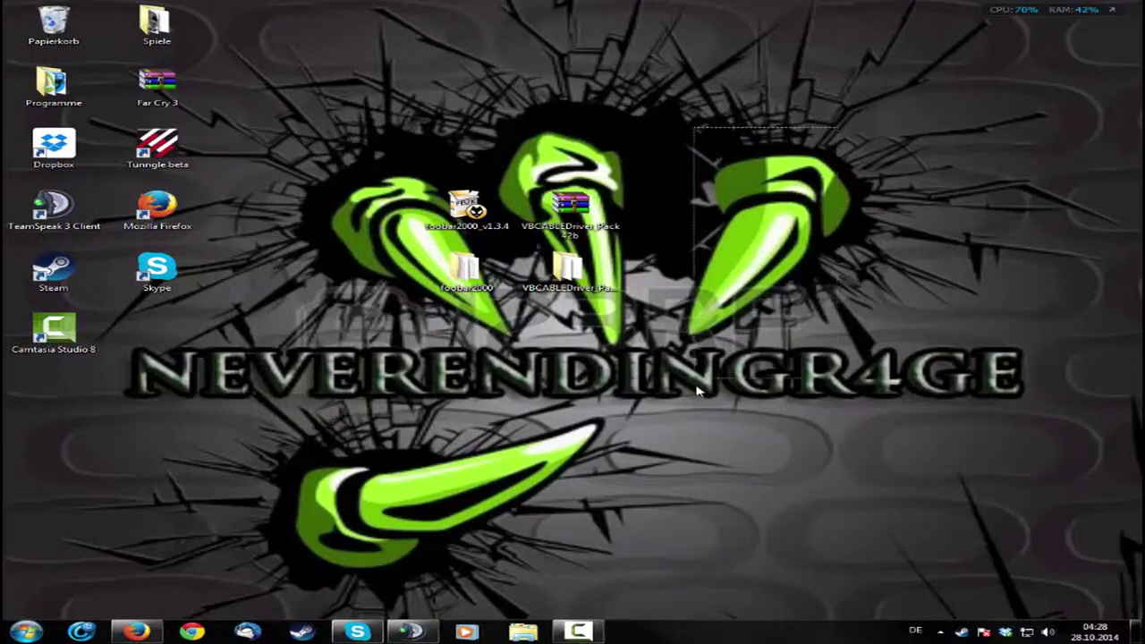
left_click_drag(687, 372, 952, 149)
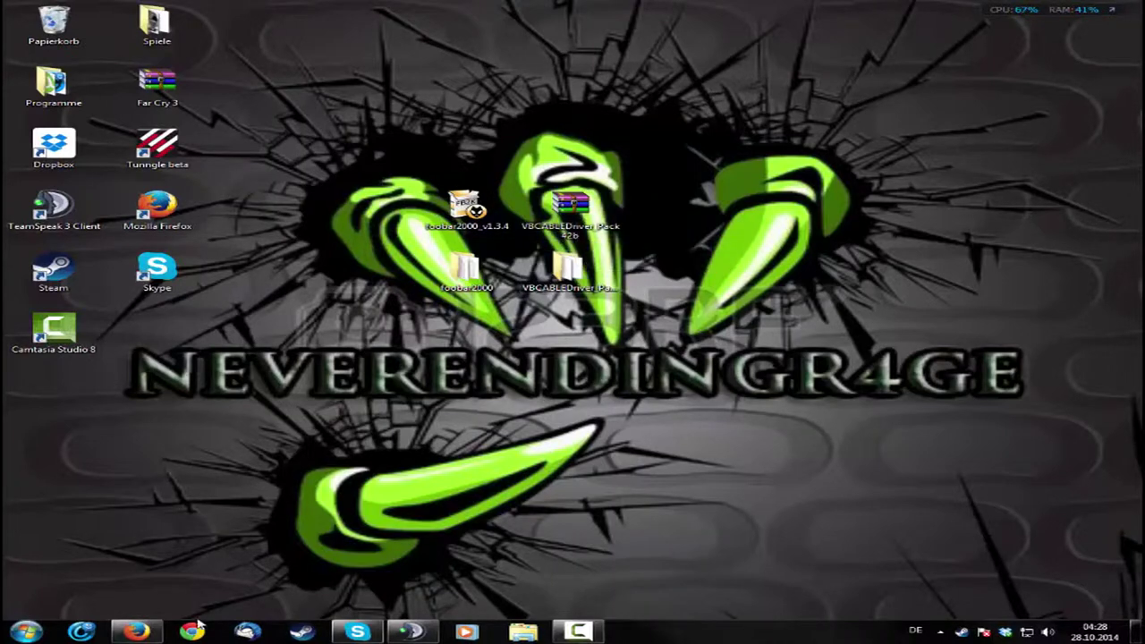
Switch to Firefox and look through the VB-Audio Virtual Cable page, from its header to the VB-CABLE driver download section.
left_click(136, 631)
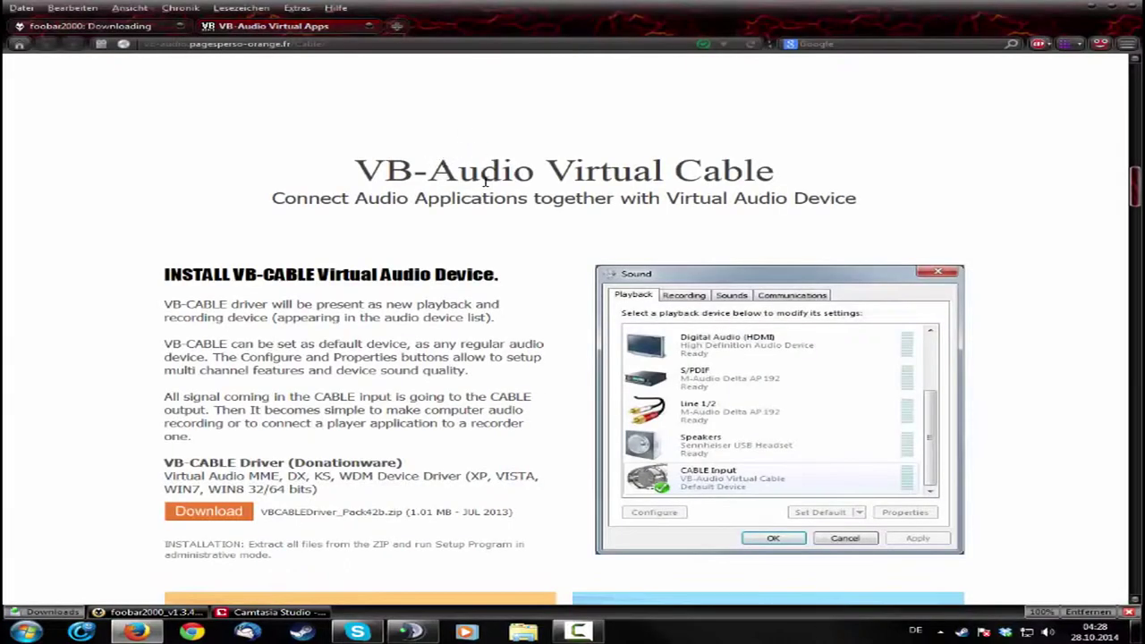
scroll(485, 182, "up", 2)
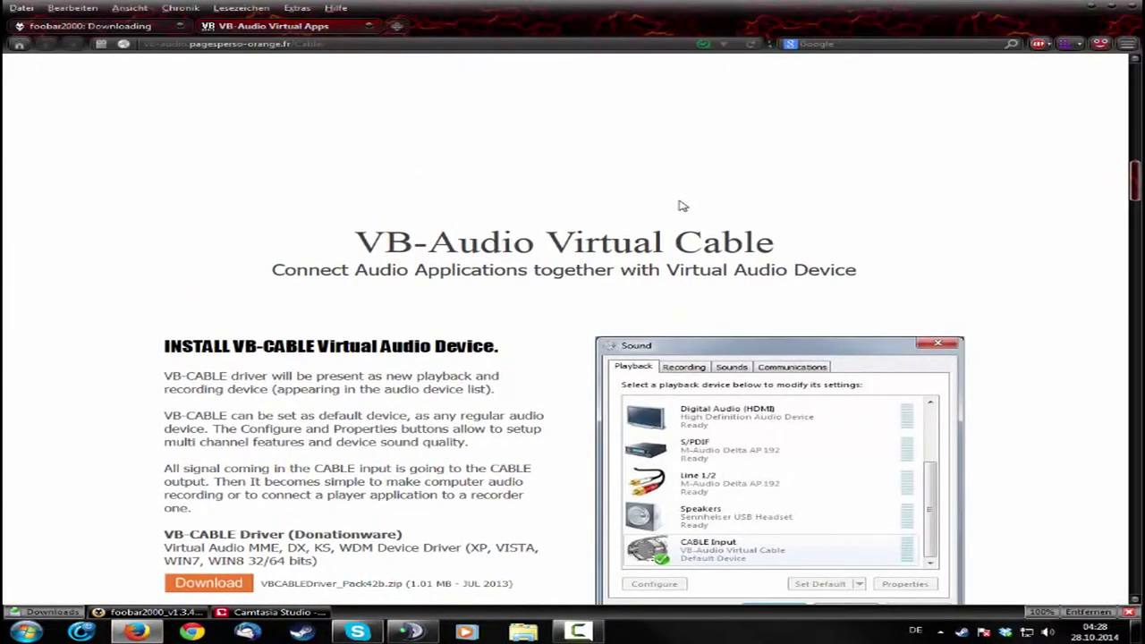
scroll(680, 205, "up", 5)
scroll(659, 82, "up", 3)
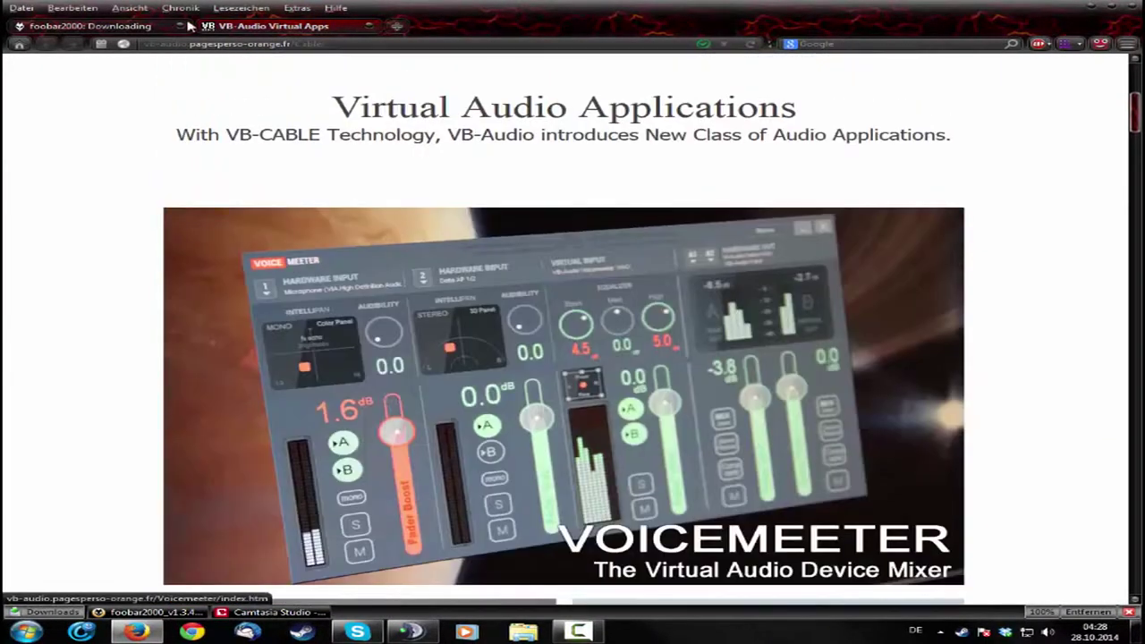
scroll(454, 105, "up", 4)
scroll(454, 105, "down", 8)
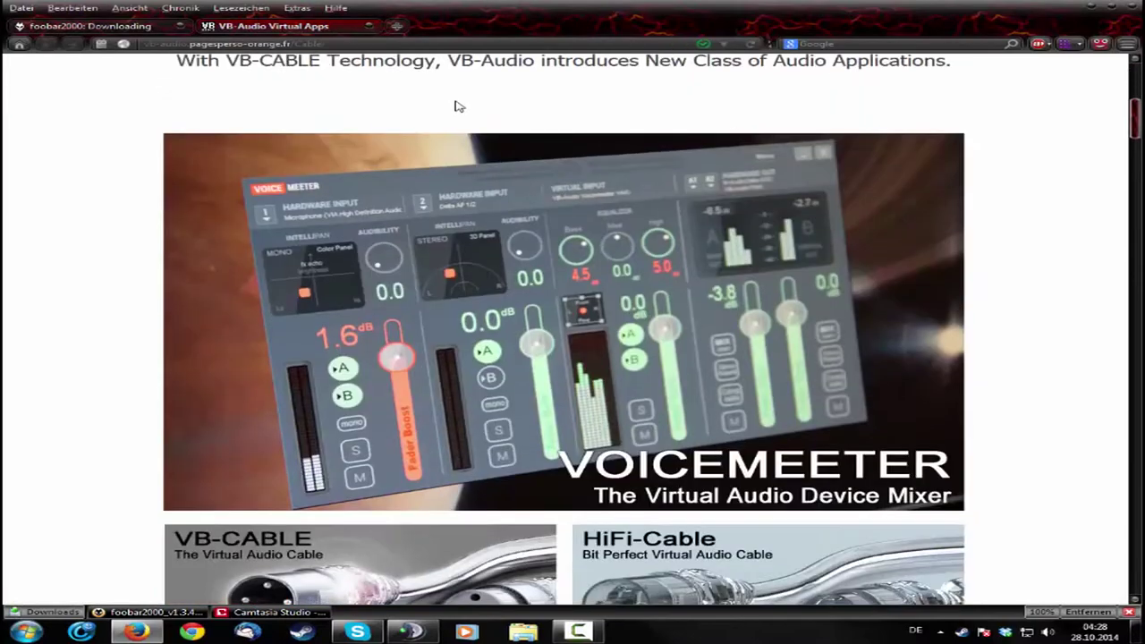
scroll(471, 146, "up", 8)
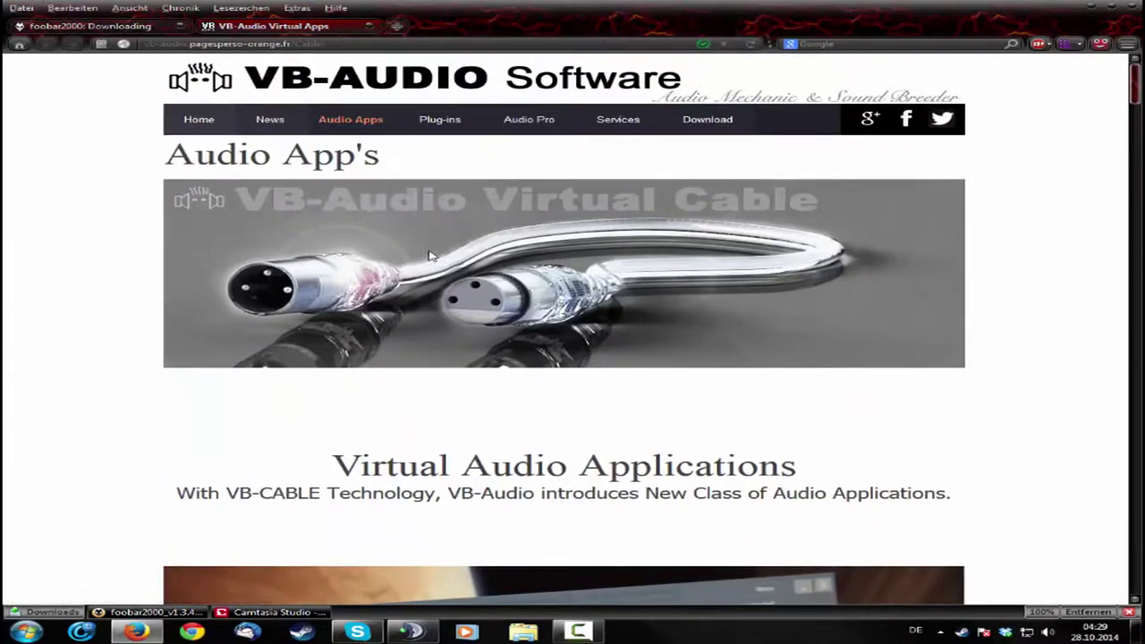
scroll(433, 256, "down", 4)
scroll(386, 287, "down", 1)
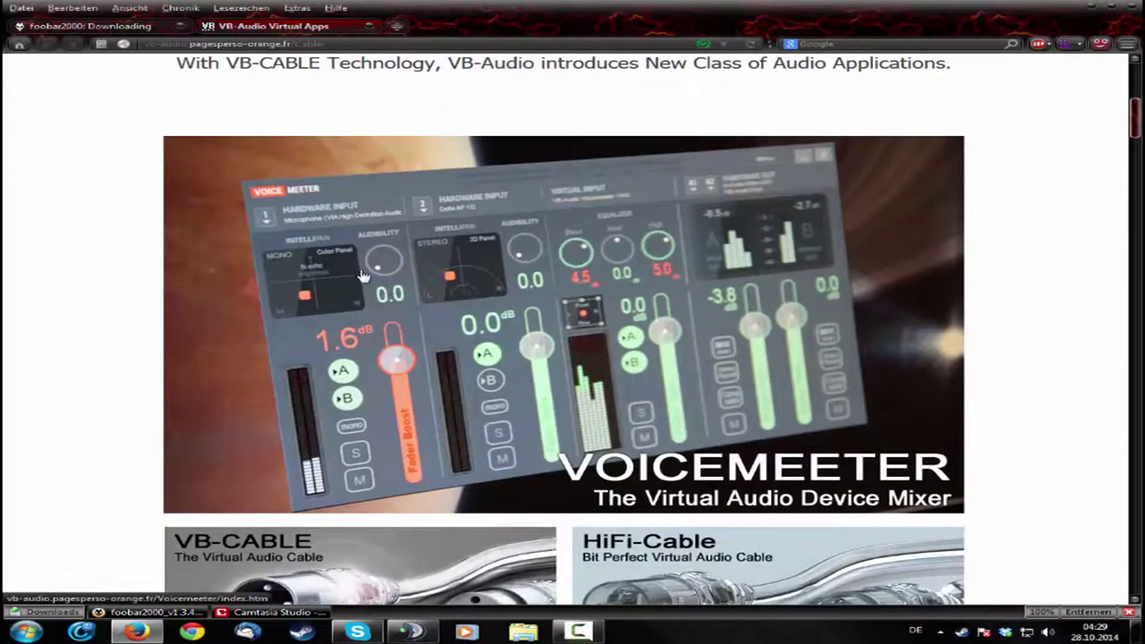
scroll(364, 276, "down", 4)
scroll(254, 313, "down", 8)
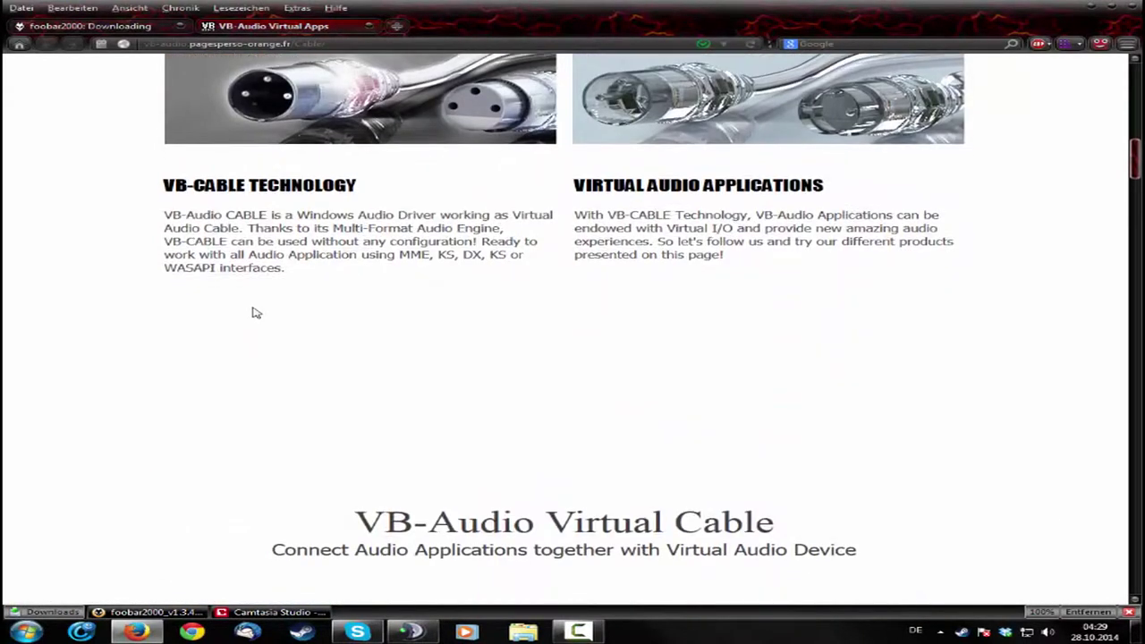
scroll(248, 317, "down", 3)
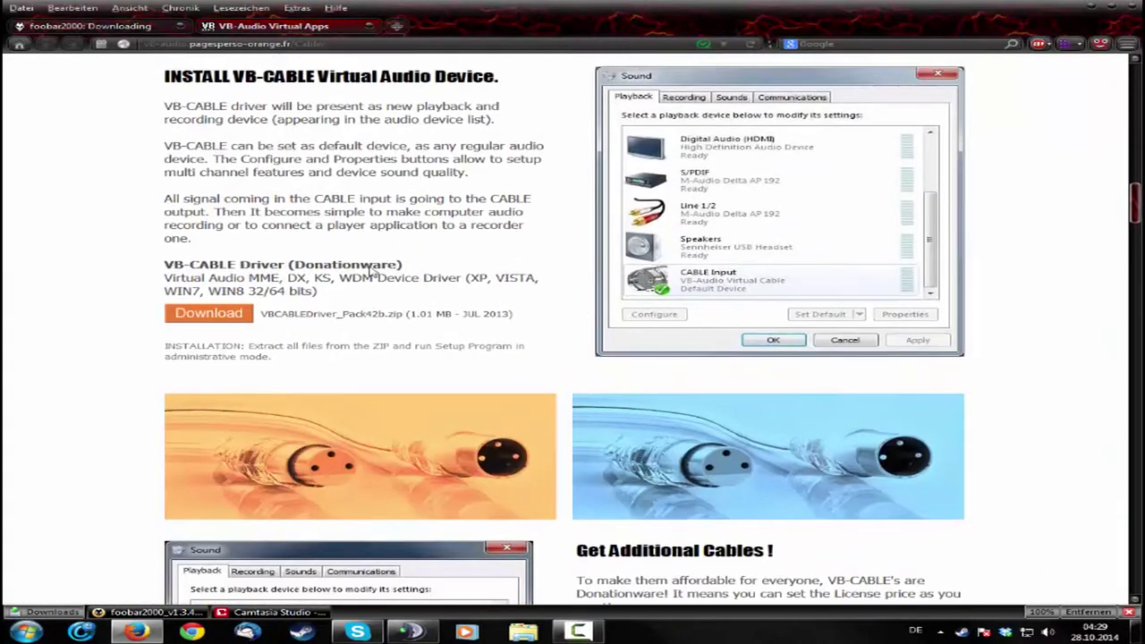
scroll(401, 269, "up", 10)
Try to download VBCABLEDriver_Pack42b.zip from the VB-Audio page, choosing to save the file, and cancel the dialog.
scroll(401, 268, "down", 11)
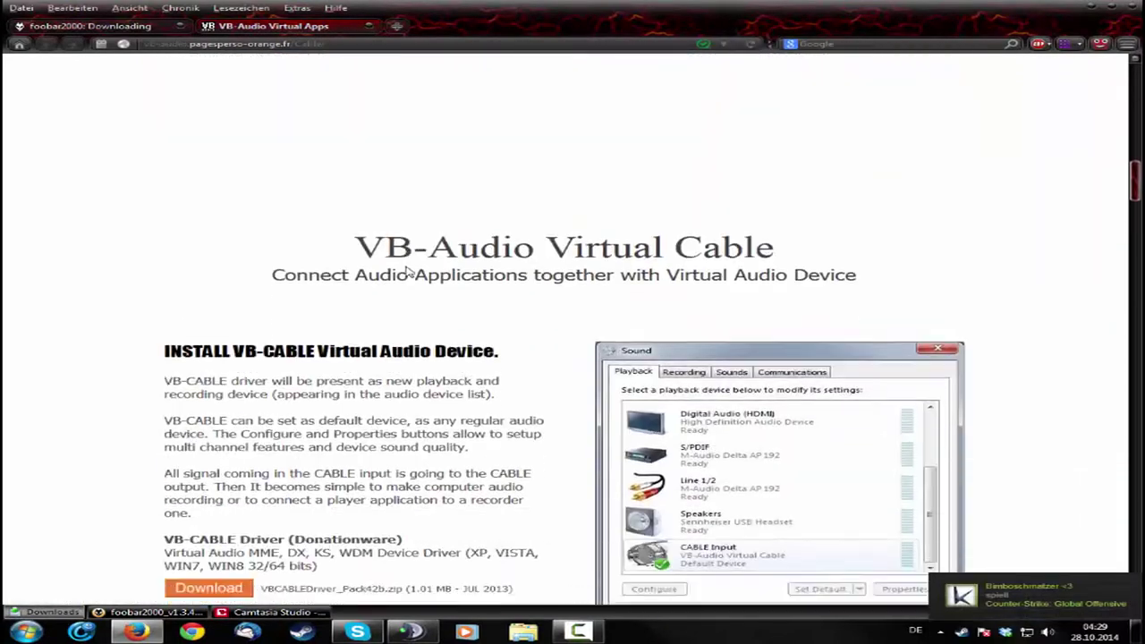
scroll(464, 195, "down", 2)
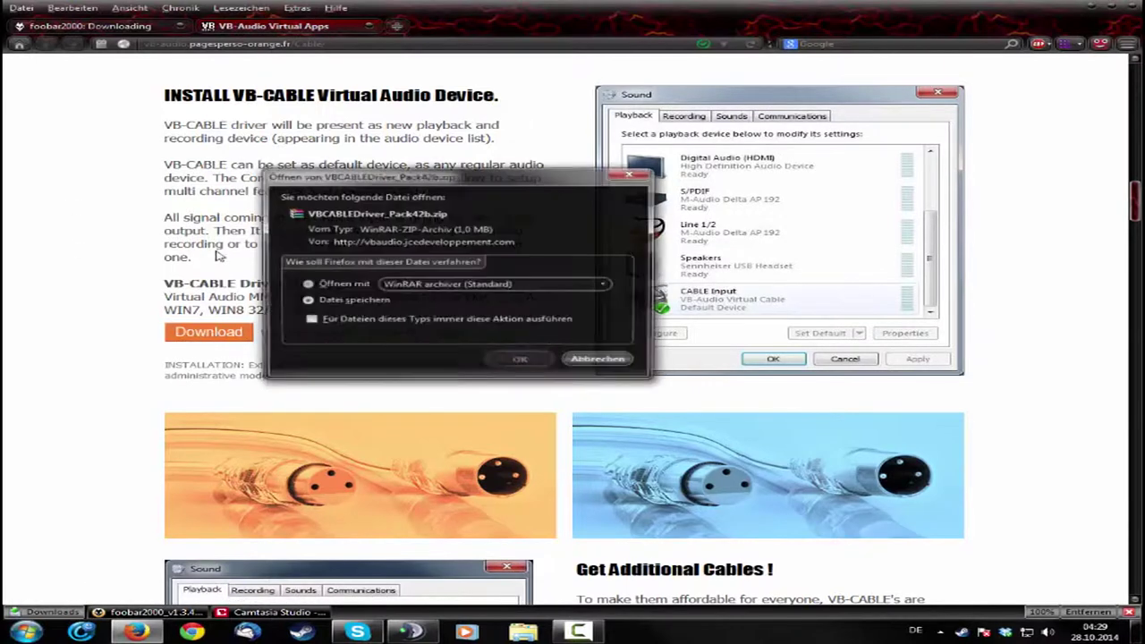
left_click(304, 302)
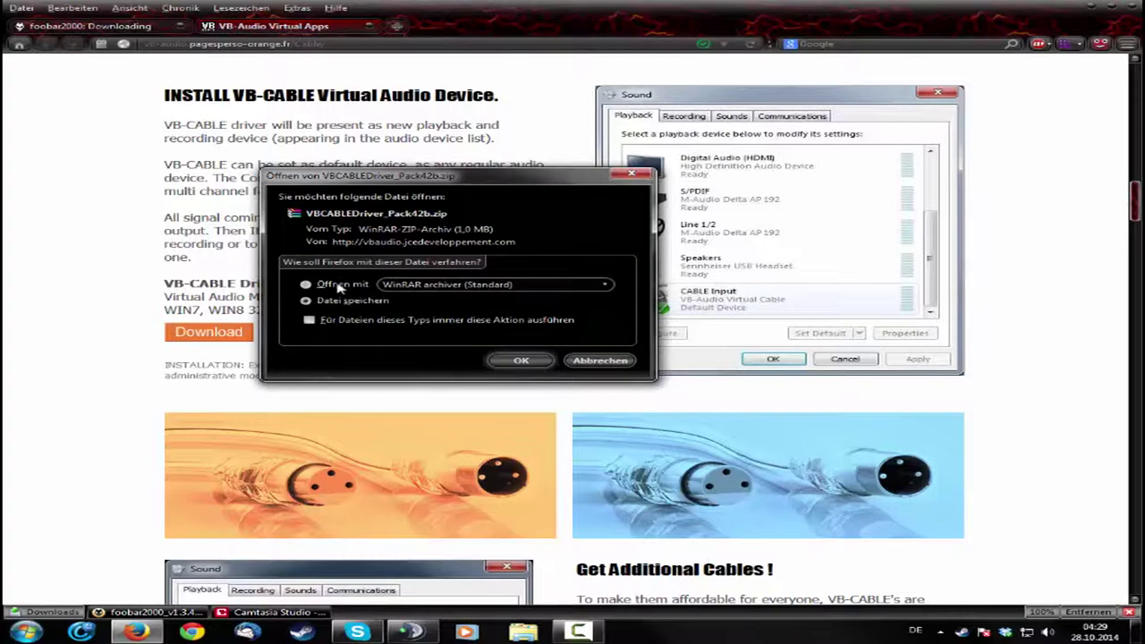
left_click(584, 361)
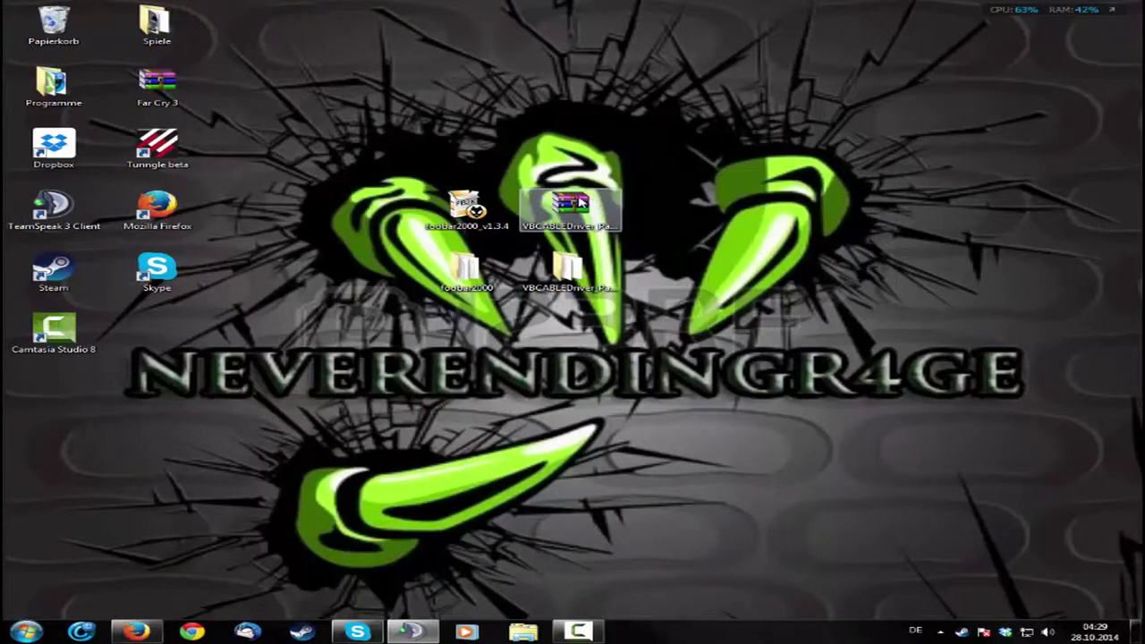
Look in the user's Downloads folder, where downloaded files are stored, and close it.
right_click(596, 220)
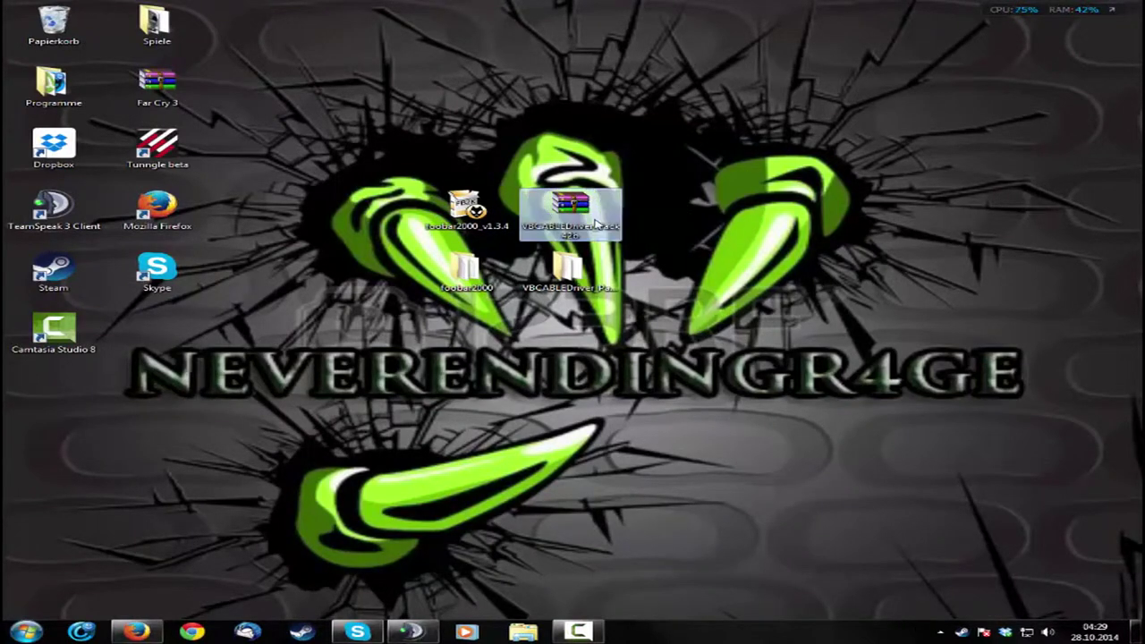
left_click(630, 183)
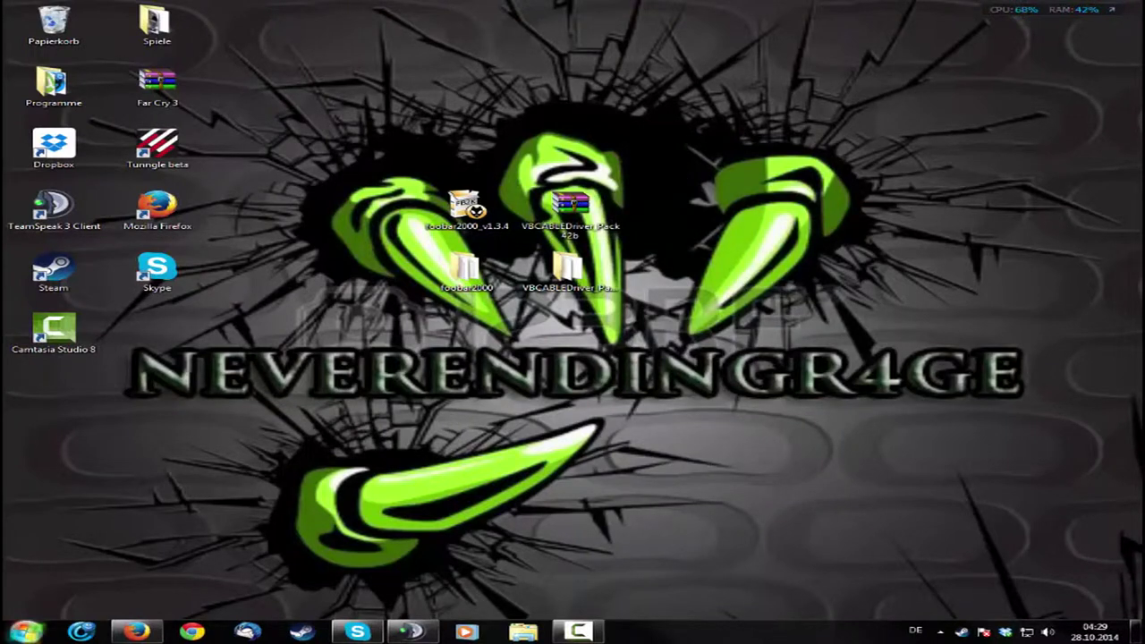
left_click(25, 632)
key("Escape")
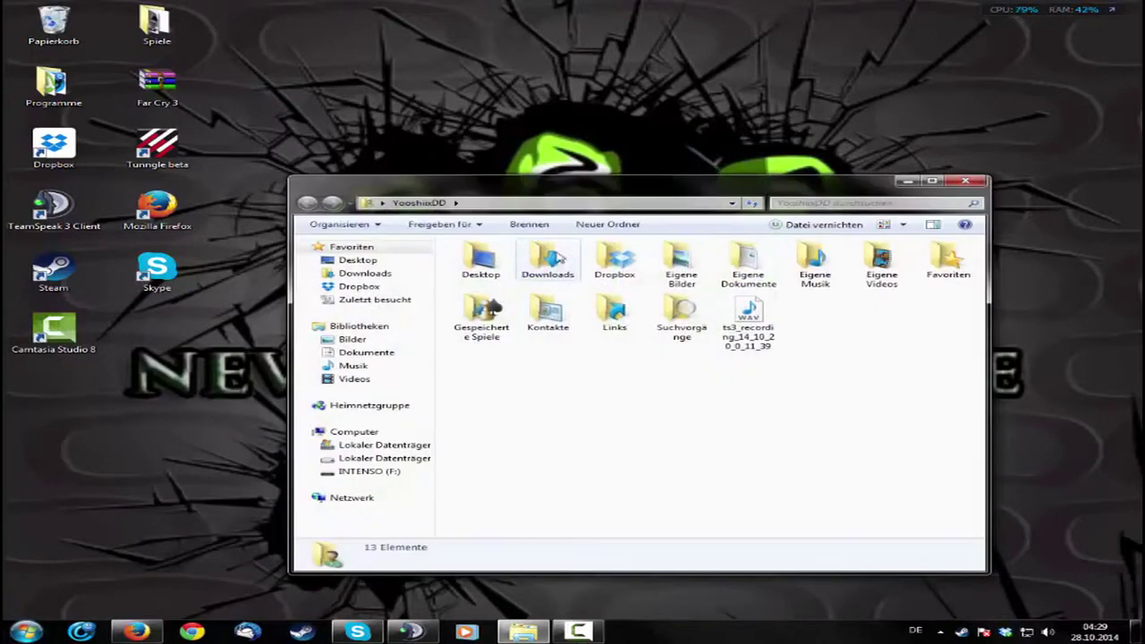
double_click(545, 256)
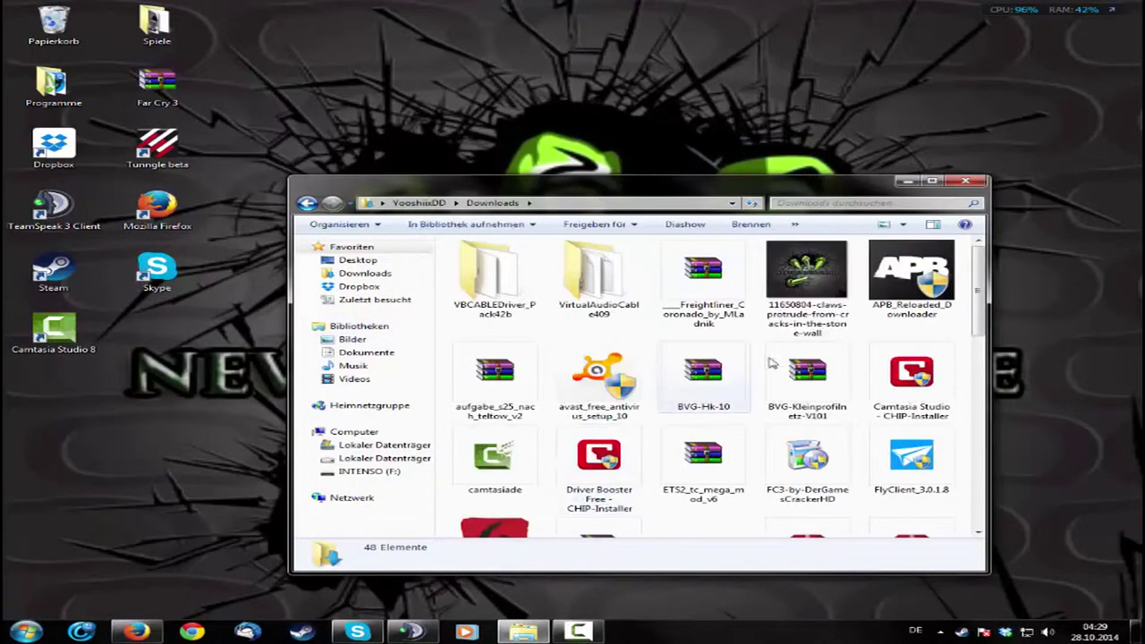
left_click(965, 182)
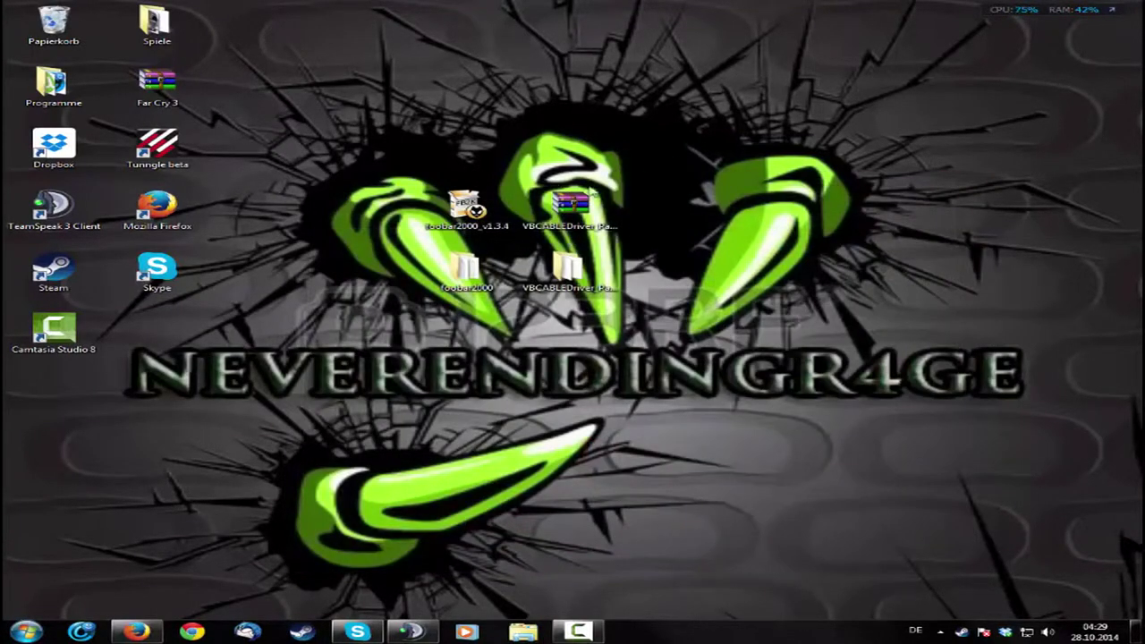
Show the extraction options of the VBCABLEDriver_Pack42b archive on the desktop, and open the extracted VBCABLEDriver_Pack42b folder.
right_click(572, 204)
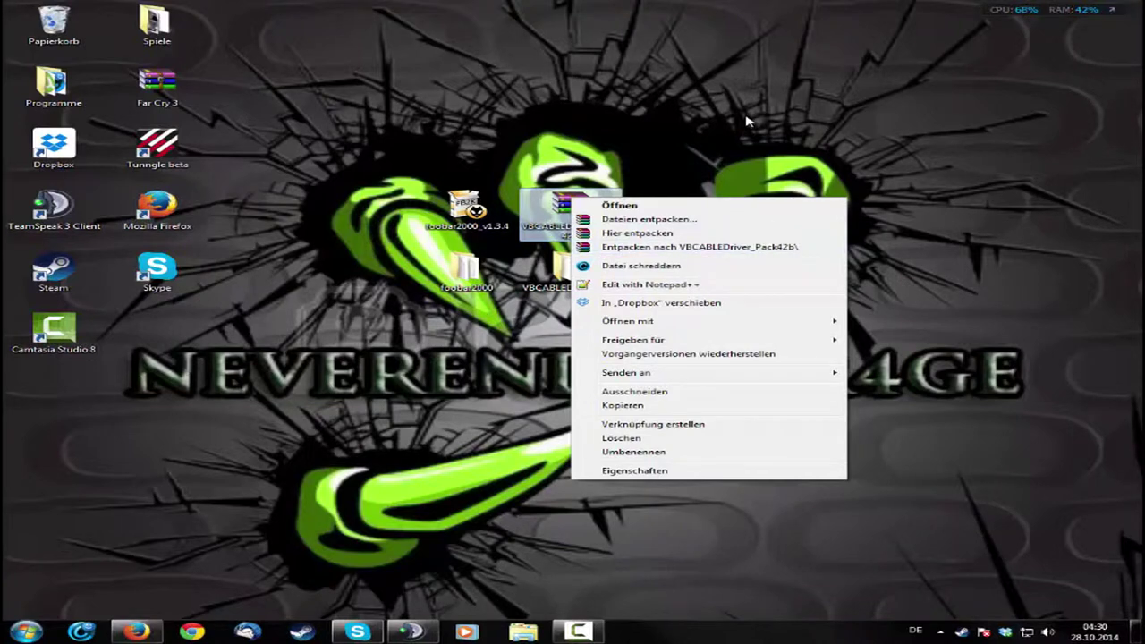
left_click(685, 134)
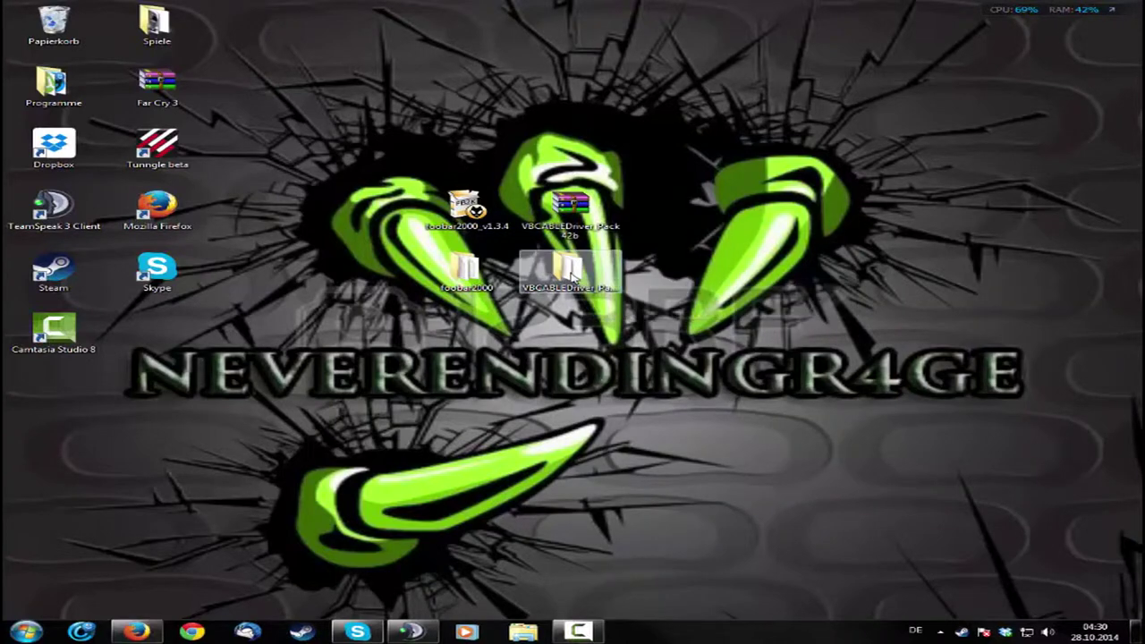
left_click(572, 275)
double_click(572, 275)
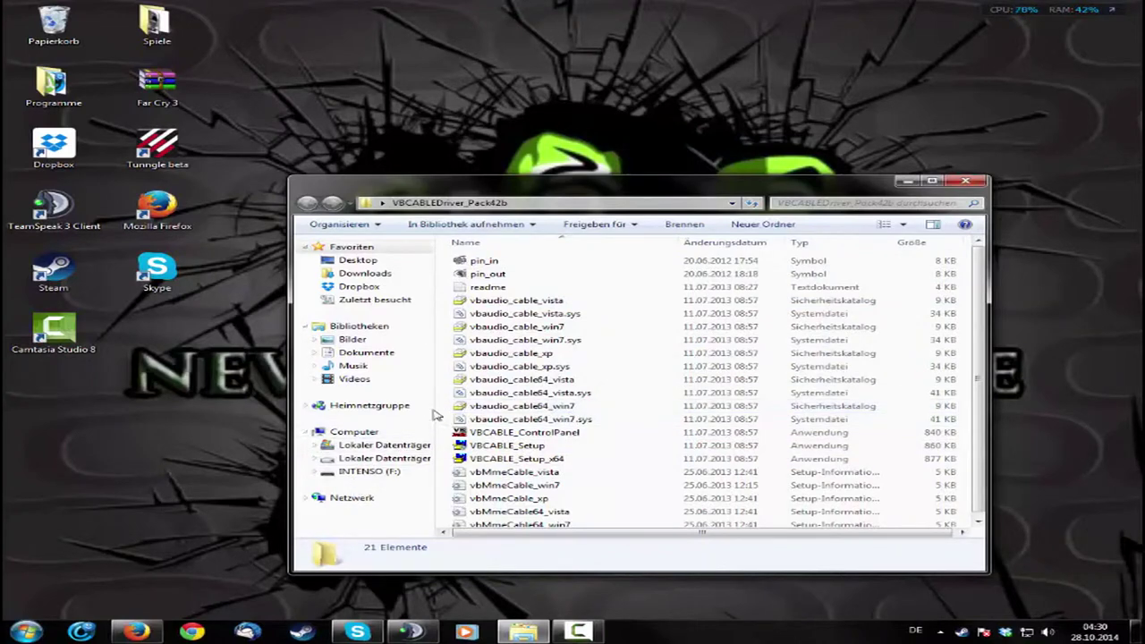
Check the Windows system type in the computer's properties and close the system information window.
left_click(39, 623)
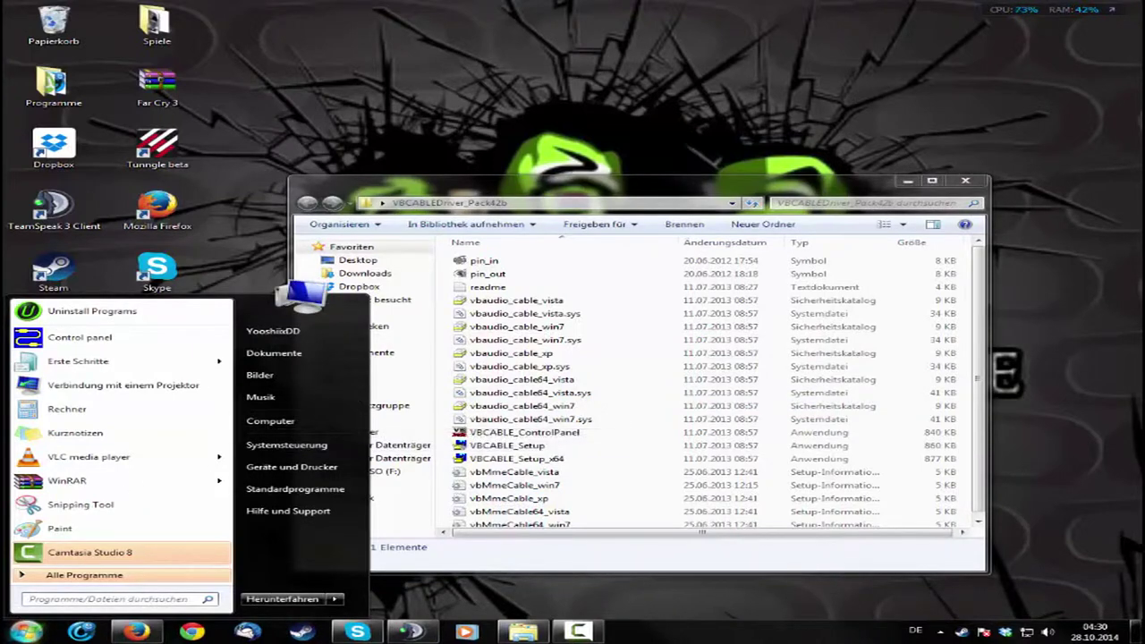
right_click(273, 422)
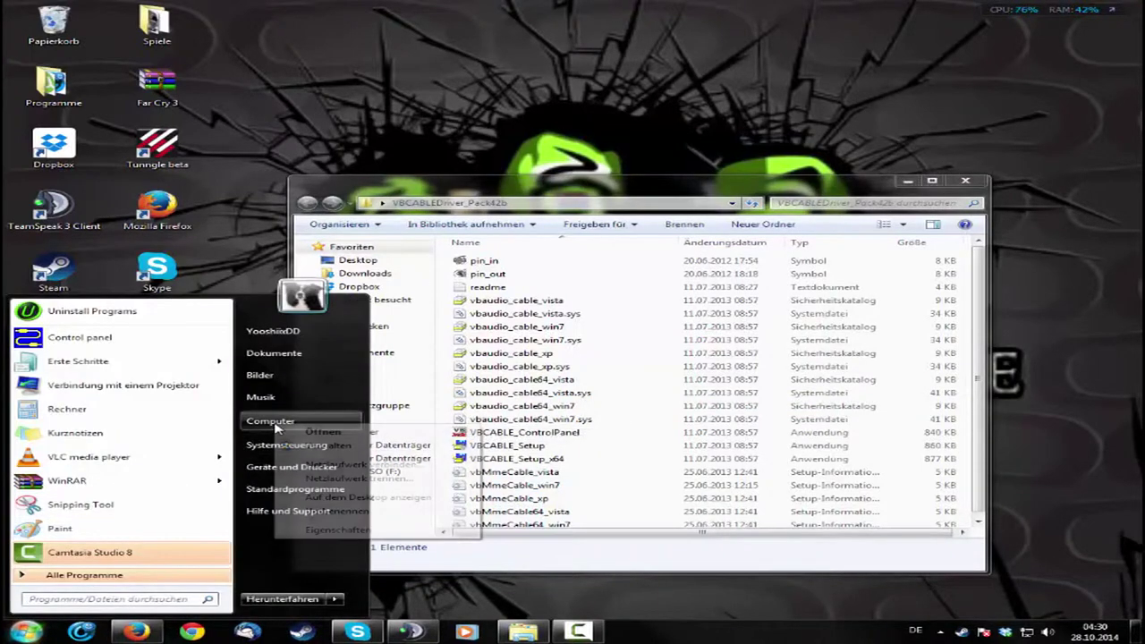
left_click(310, 534)
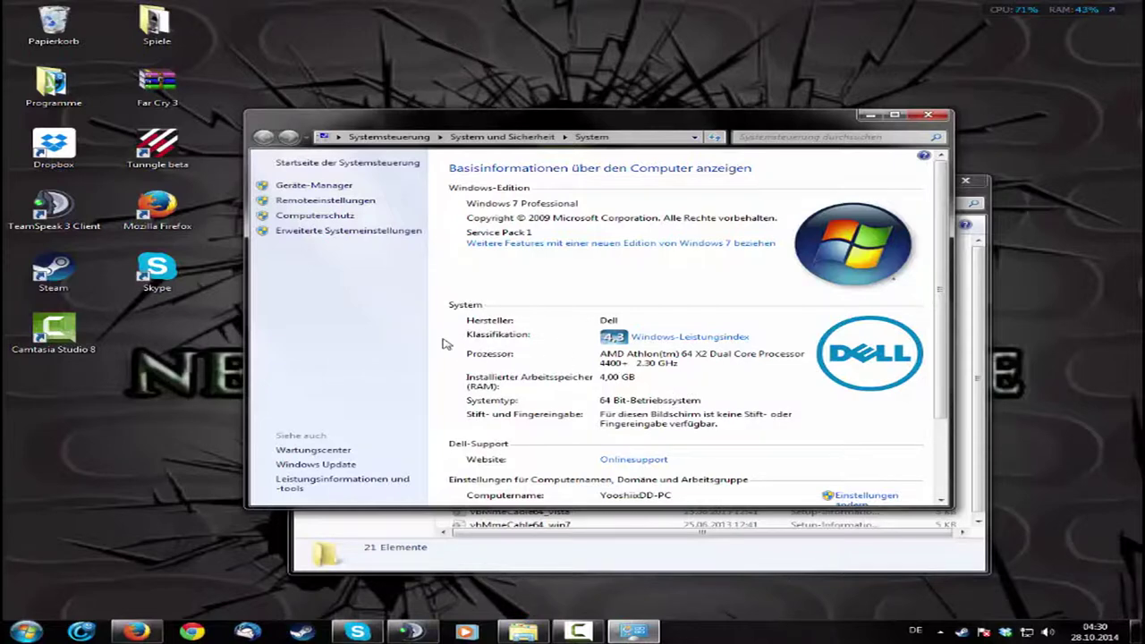
left_click(928, 117)
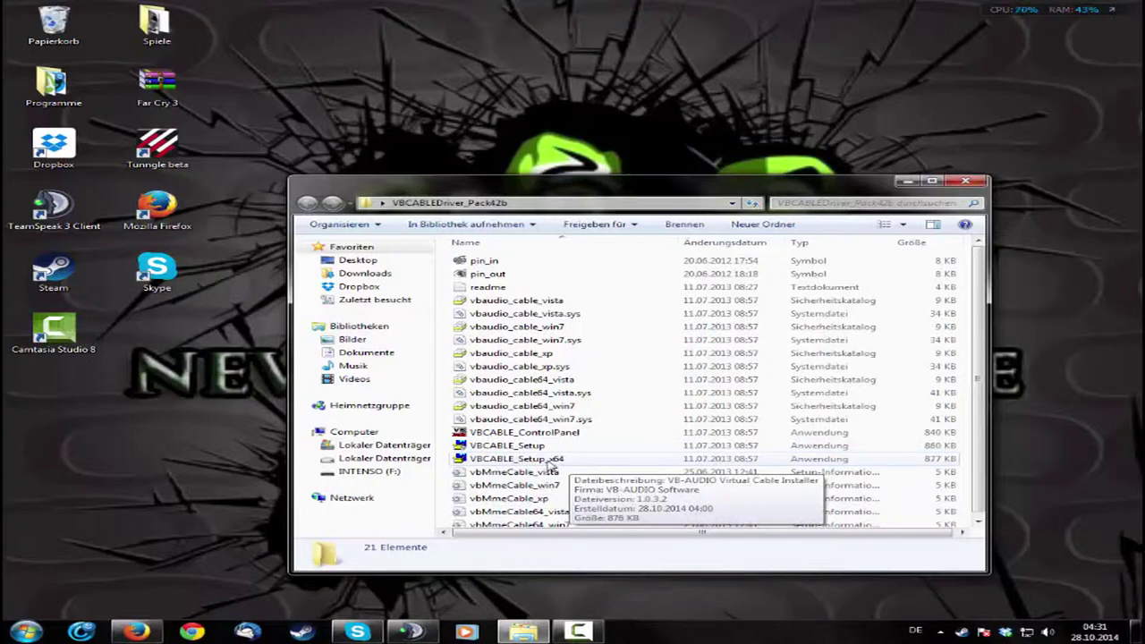
Run VBCABLE_Setup_x64 as administrator to view the driver installer, and close both the installer and the driver folder.
double_click(540, 466)
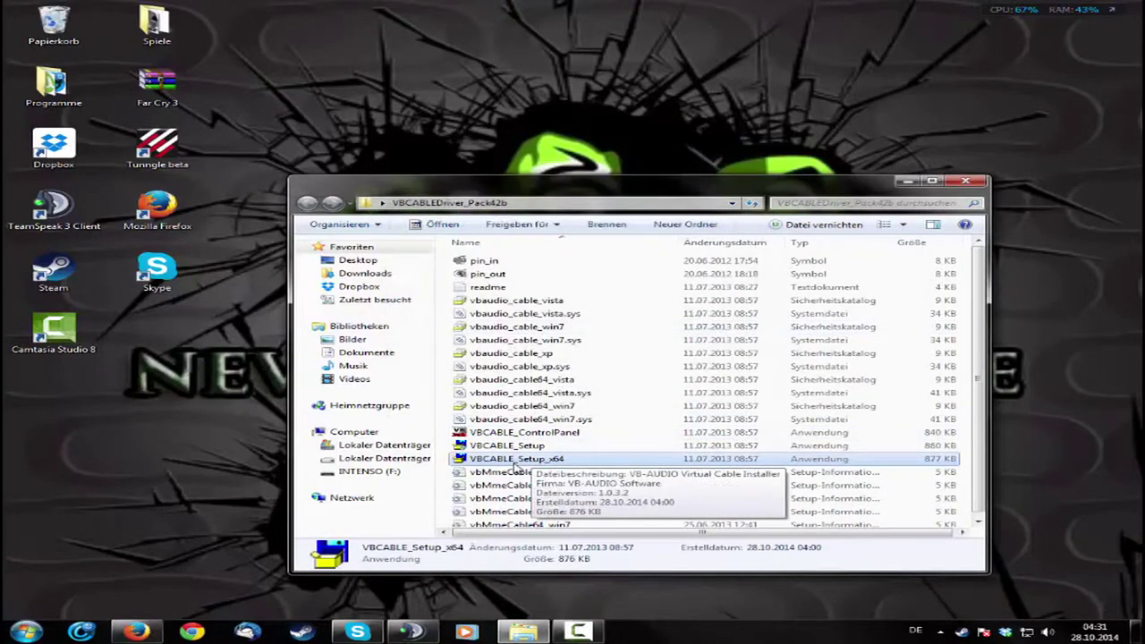
right_click(515, 462)
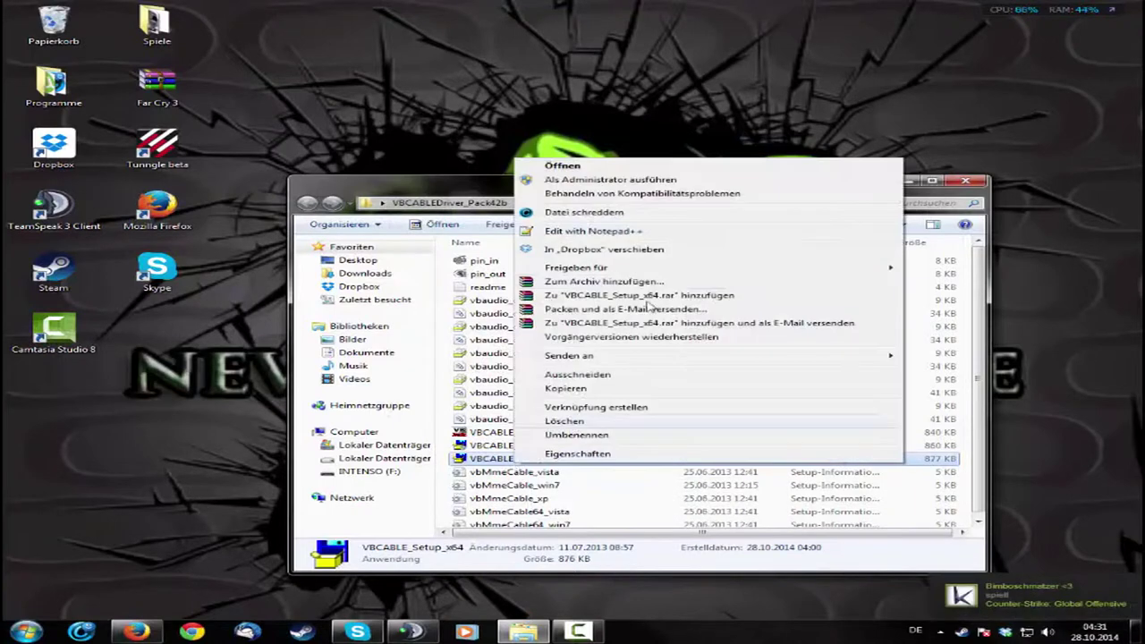
left_click(638, 182)
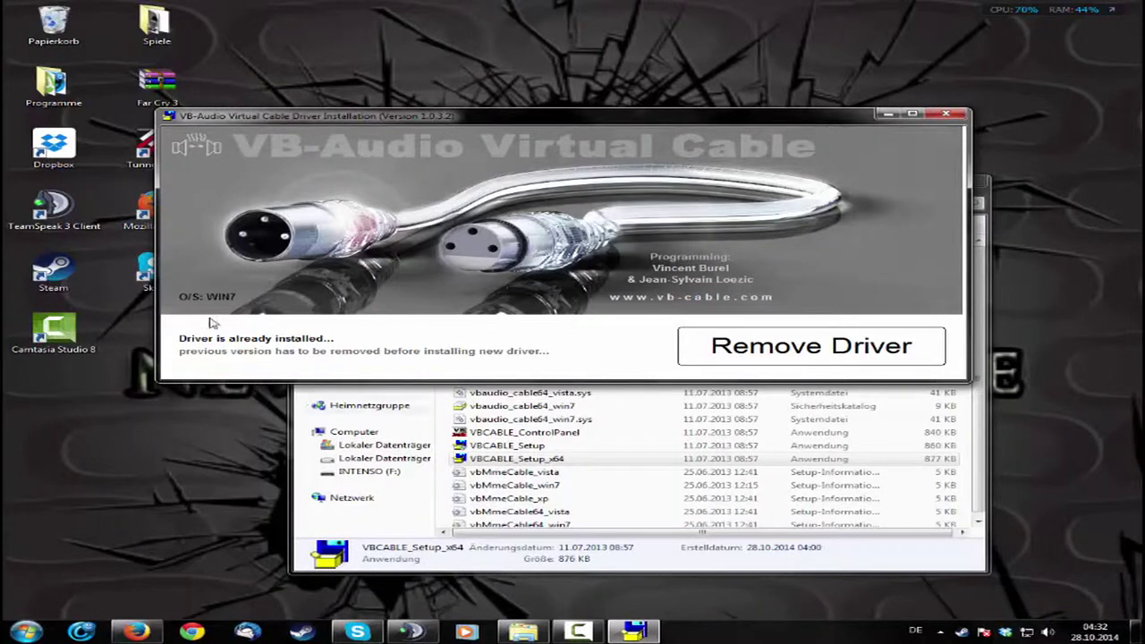
left_click(944, 116)
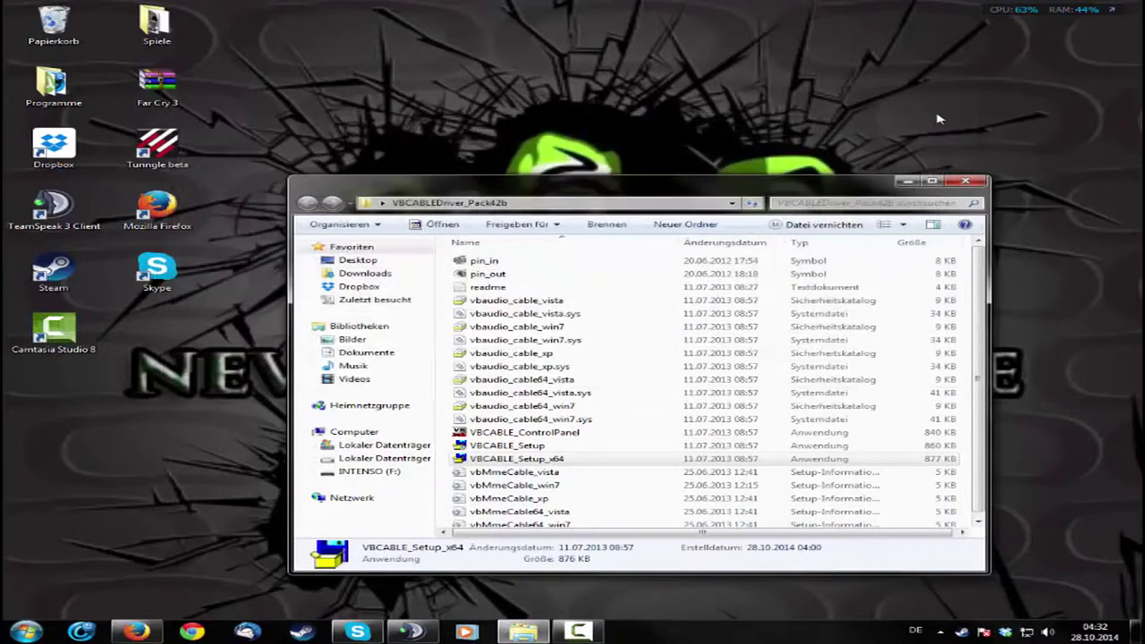
left_click(968, 184)
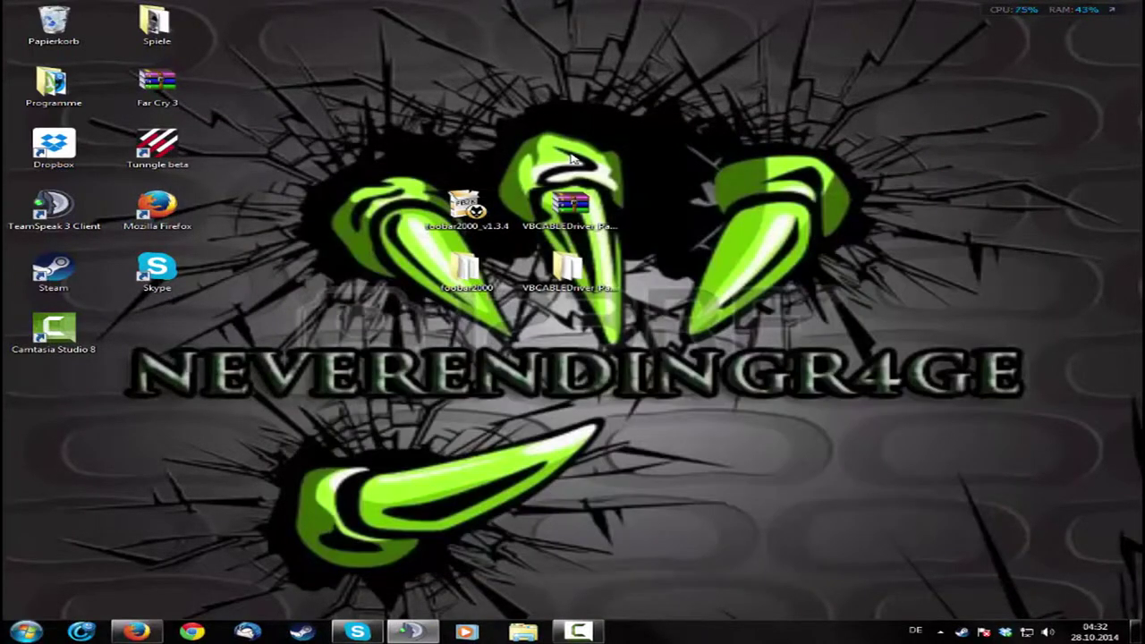
Switch to TeamSpeak 3, view the list of identities and close it.
key("alt+Tab")
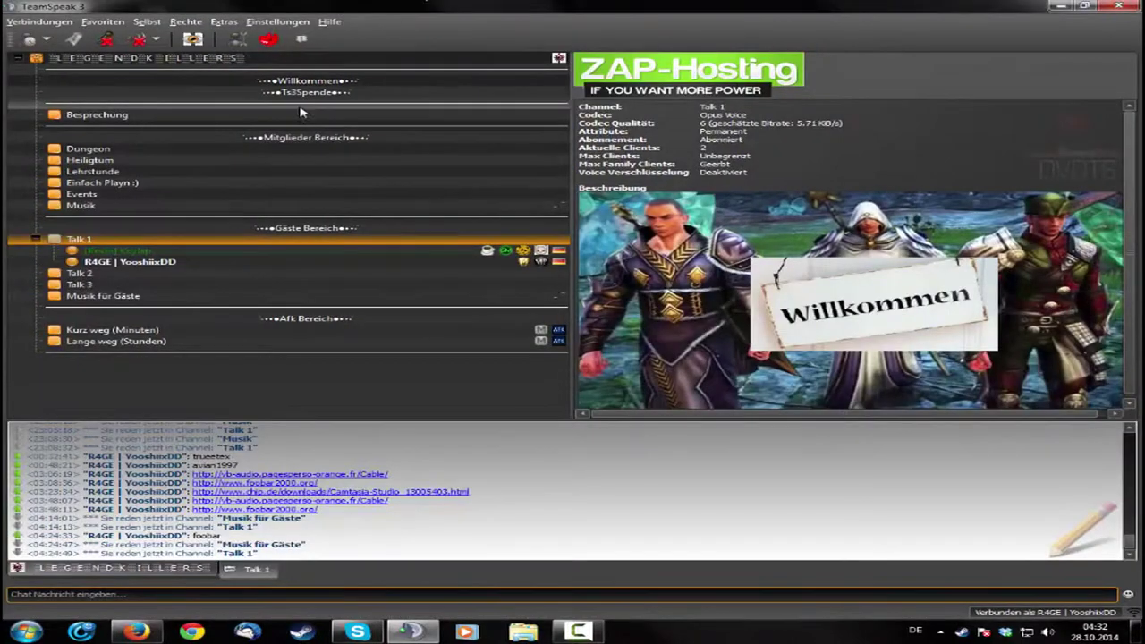
left_click(278, 23)
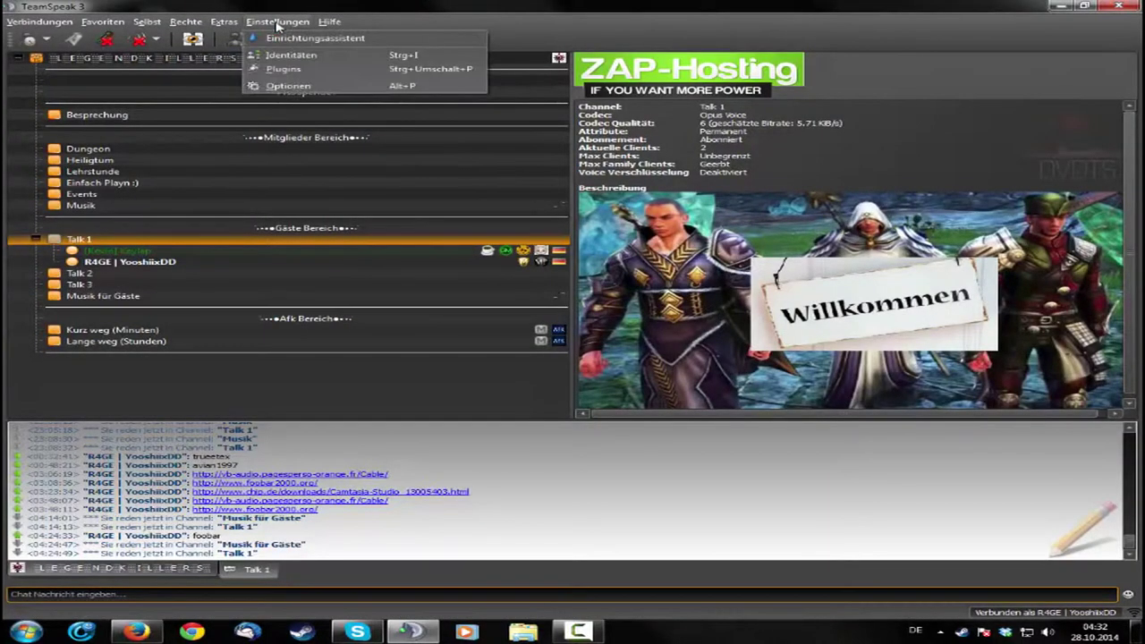
left_click(284, 62)
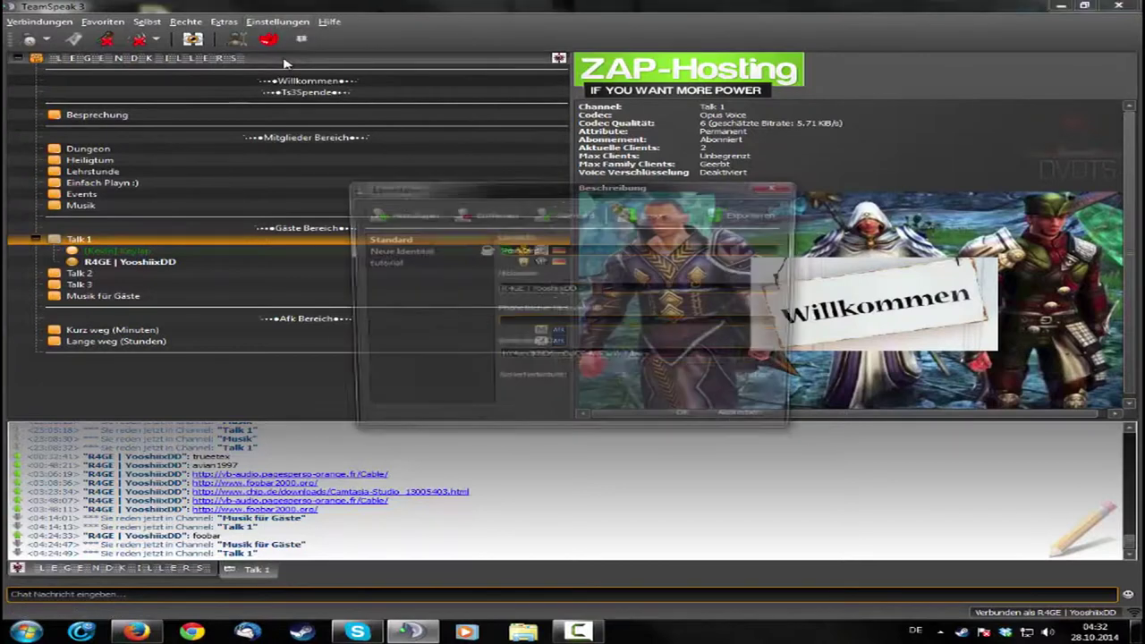
left_click(795, 185)
Open the playback settings in the options, select the tutorial profile, and view the profile creation dialog without creating a profile.
left_click(296, 24)
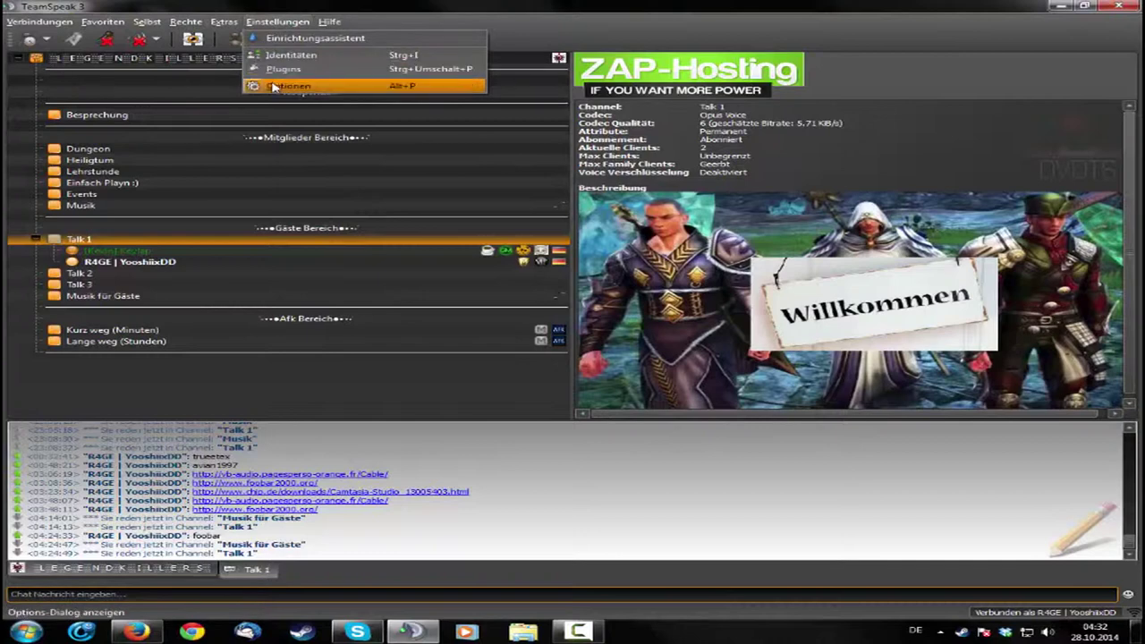
left_click(273, 86)
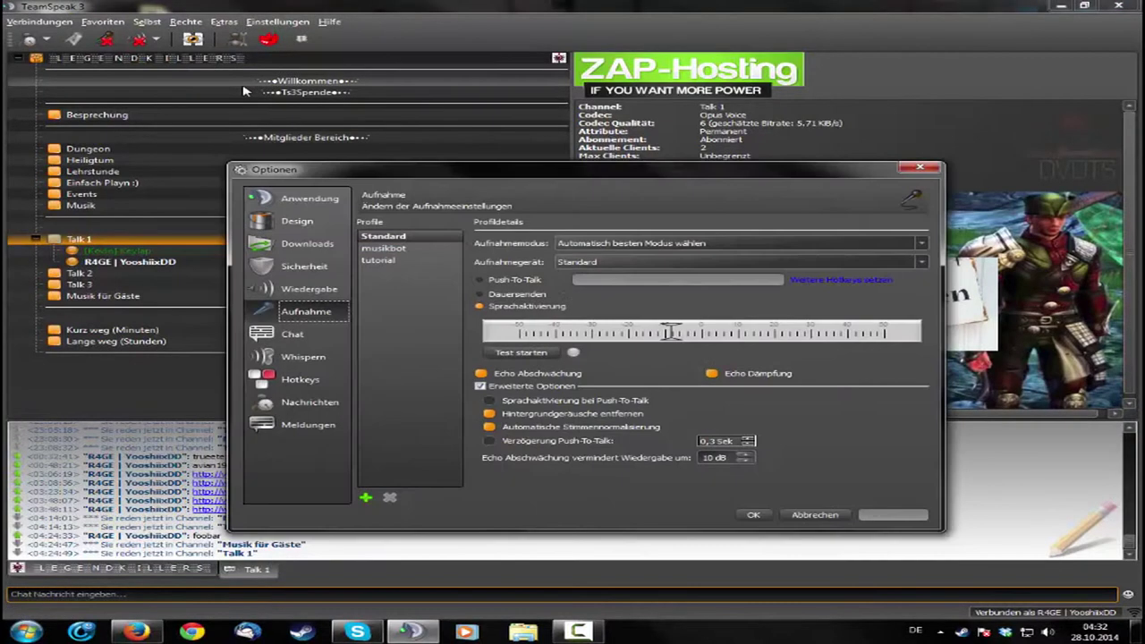
left_click(307, 289)
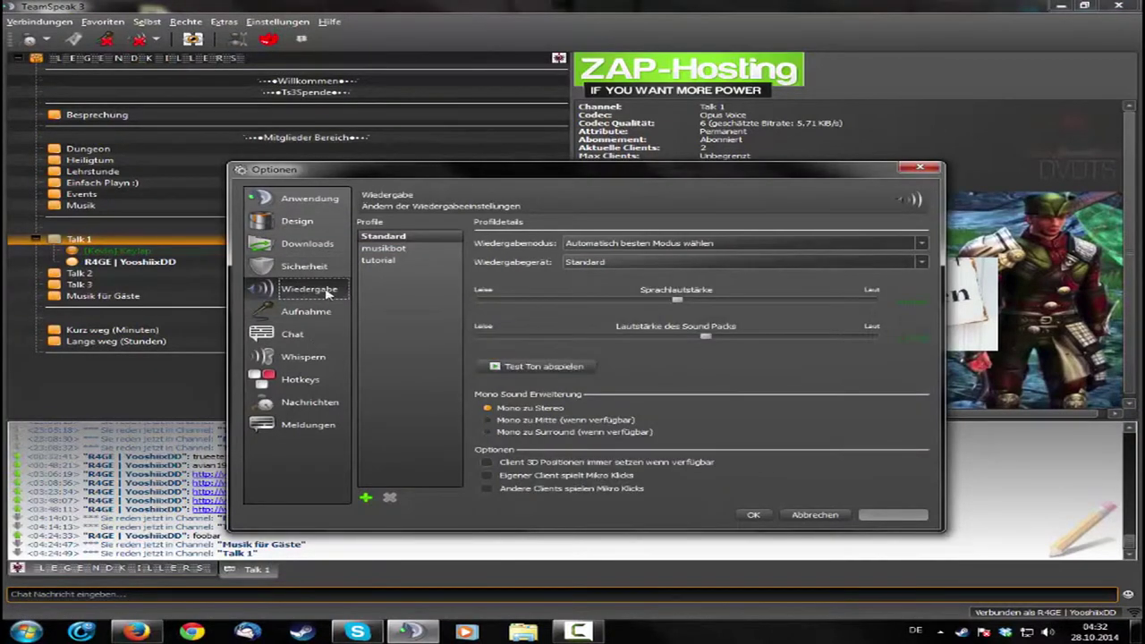
left_click(379, 261)
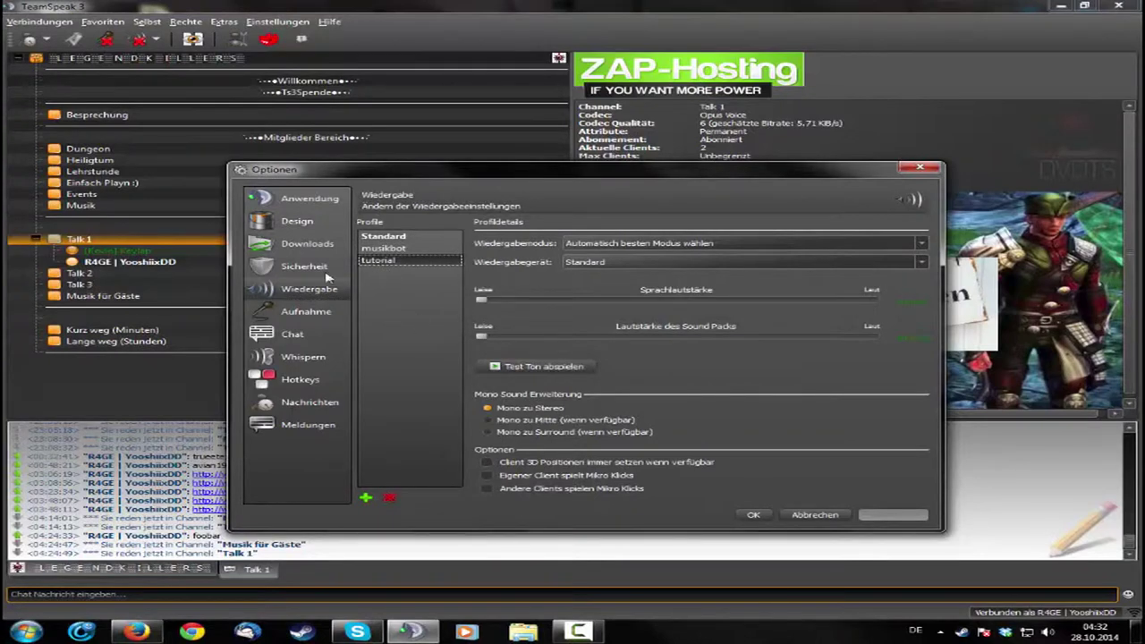
left_click(366, 498)
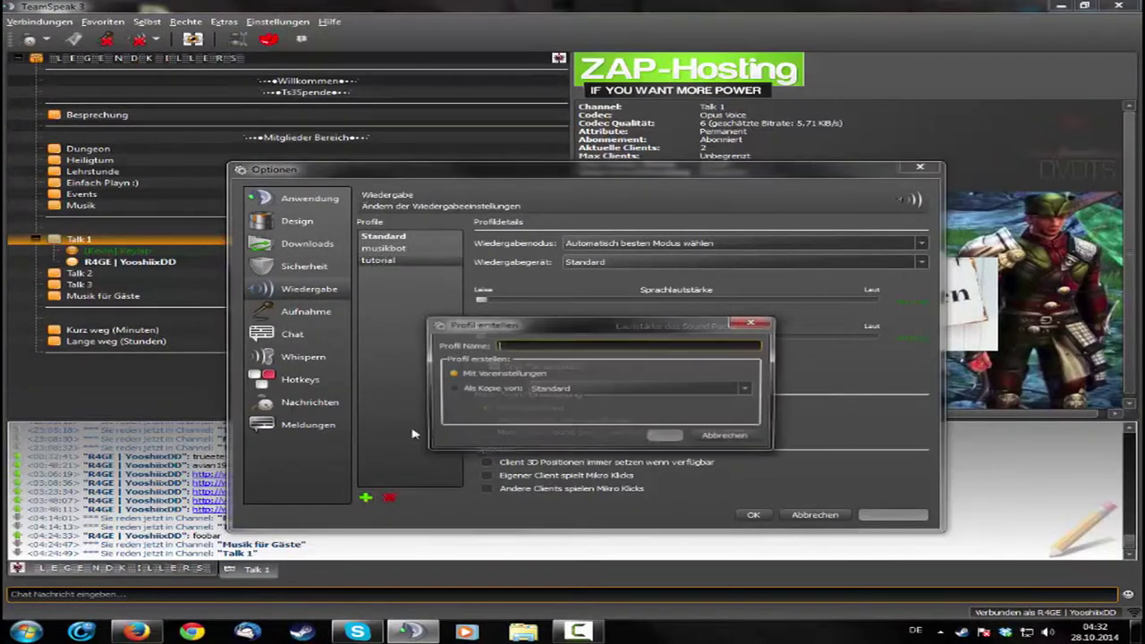
left_click(751, 324)
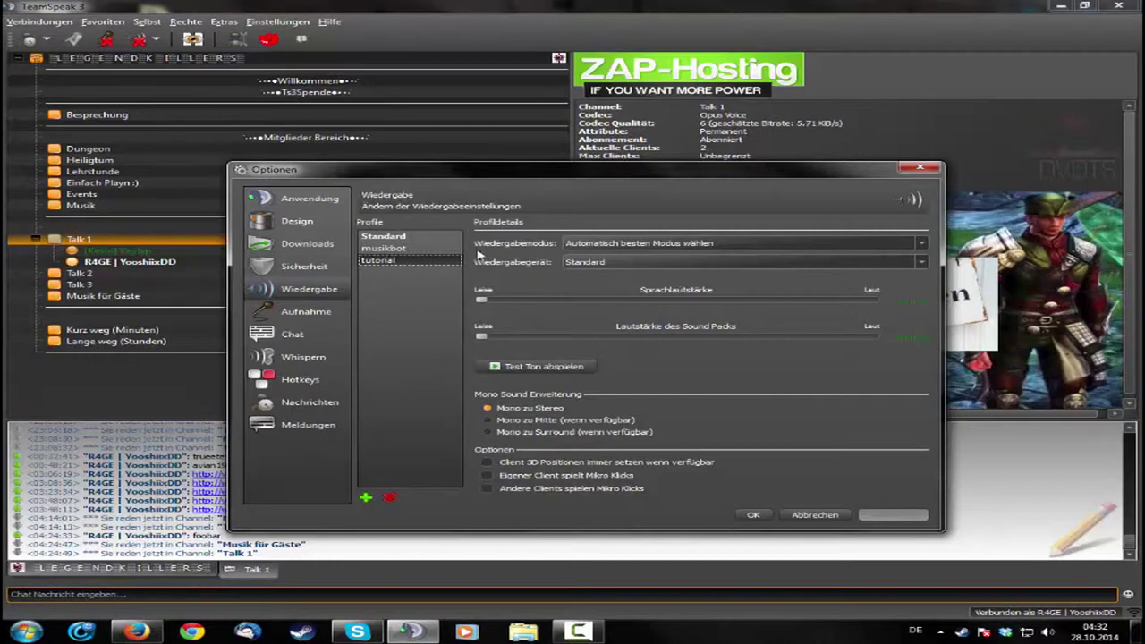
Set the voice volume and the sound pack volume of the tutorial playback profile to the minimum.
left_click_drag(481, 302, 367, 307)
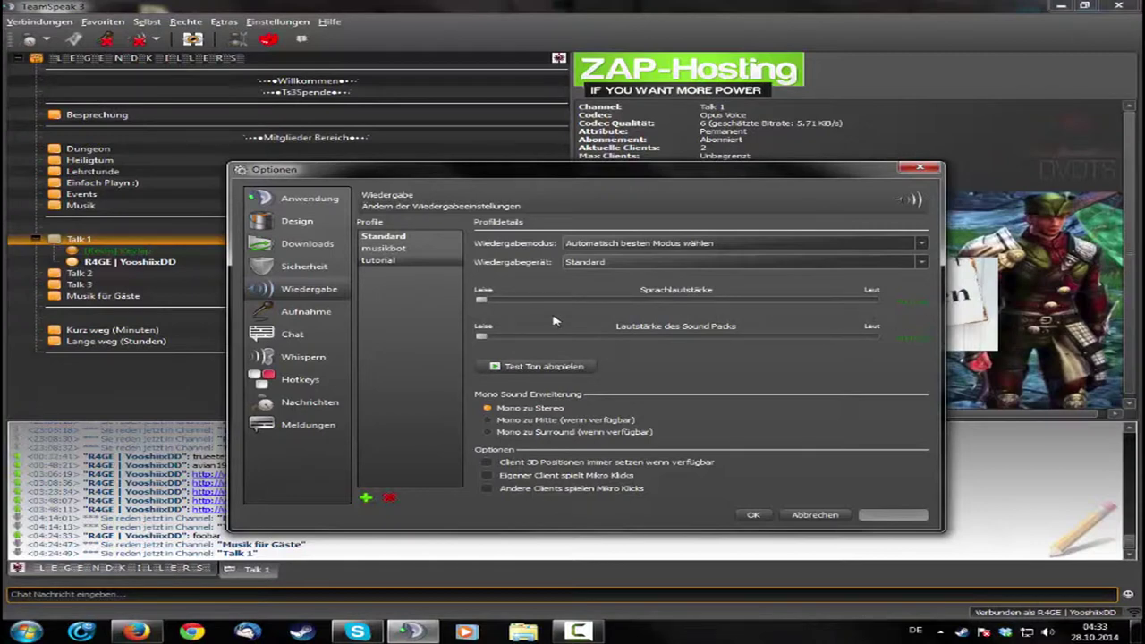
mouse_move(481, 337)
left_mouse_down()
mouse_move(537, 337)
mouse_move(482, 336)
left_mouse_up()
left_click_drag(577, 338, 438, 345)
Open the capture settings and view the dialog for creating a capture profile without creating one.
left_click(281, 313)
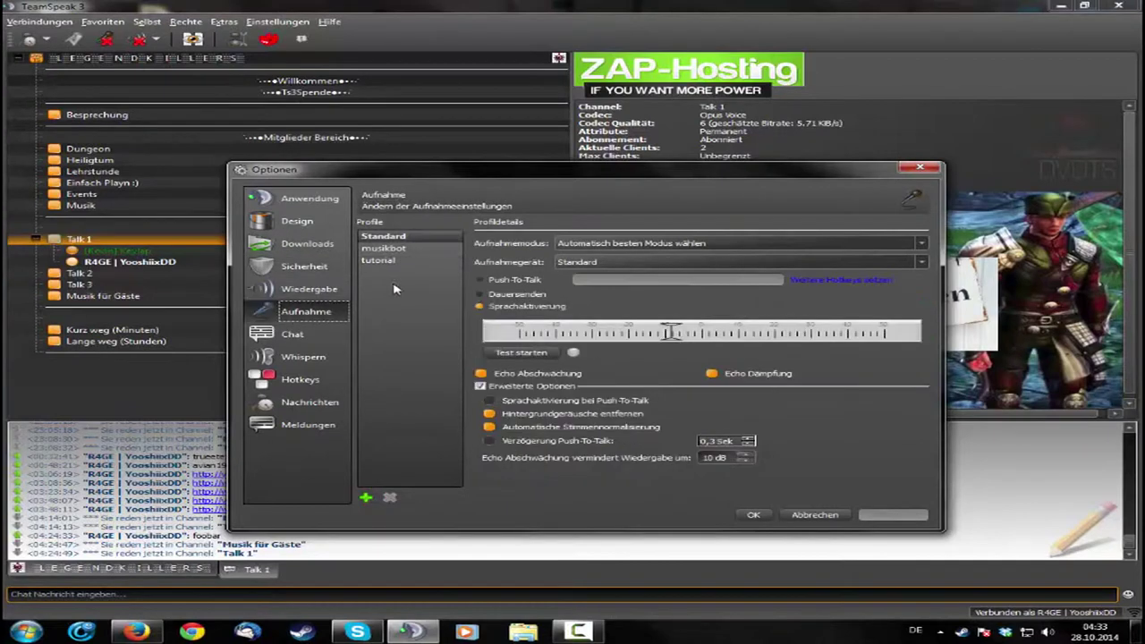
left_click(365, 499)
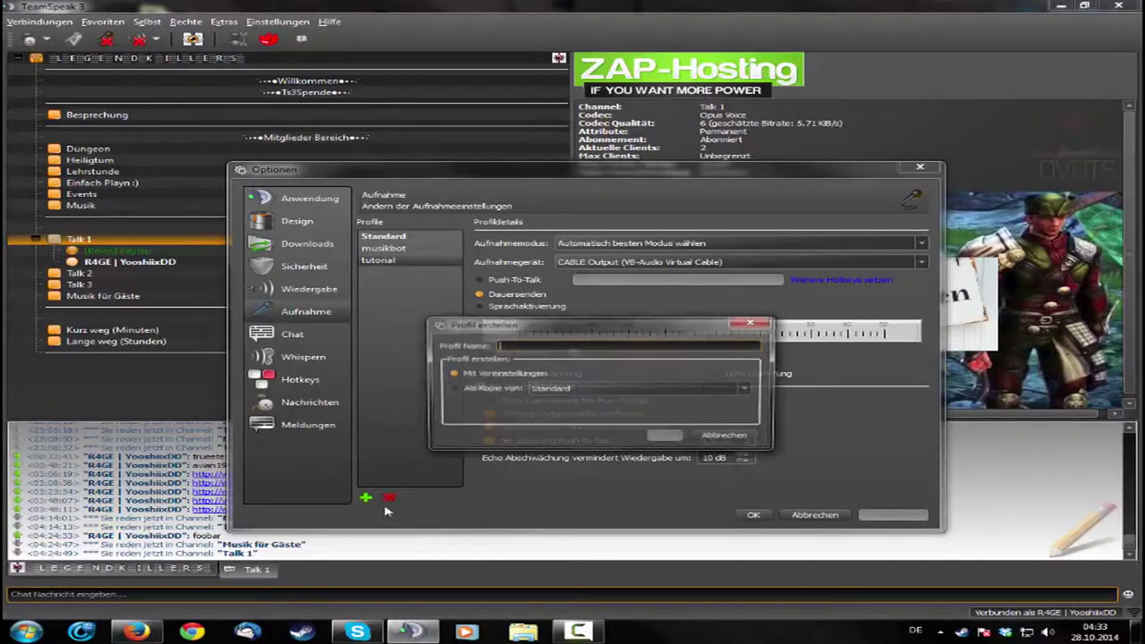
left_click(748, 319)
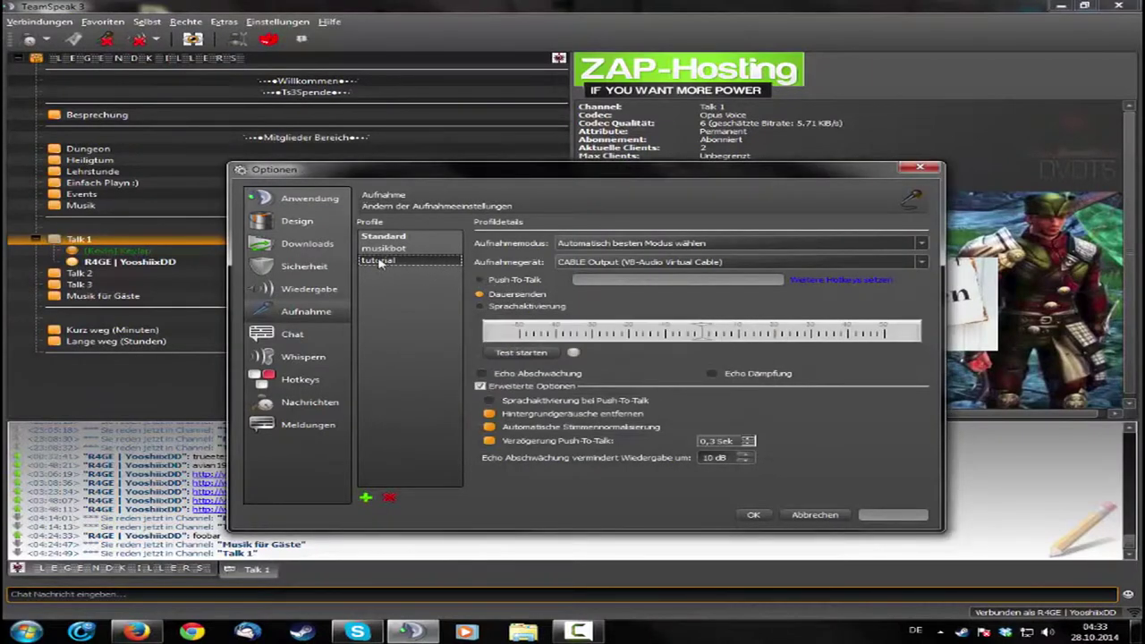
Set the tutorial capture profile's recording device to CABLE Output (VB-Audio Virtual Cable) and save the options.
left_click(381, 248)
left_click(390, 260)
left_click(605, 263)
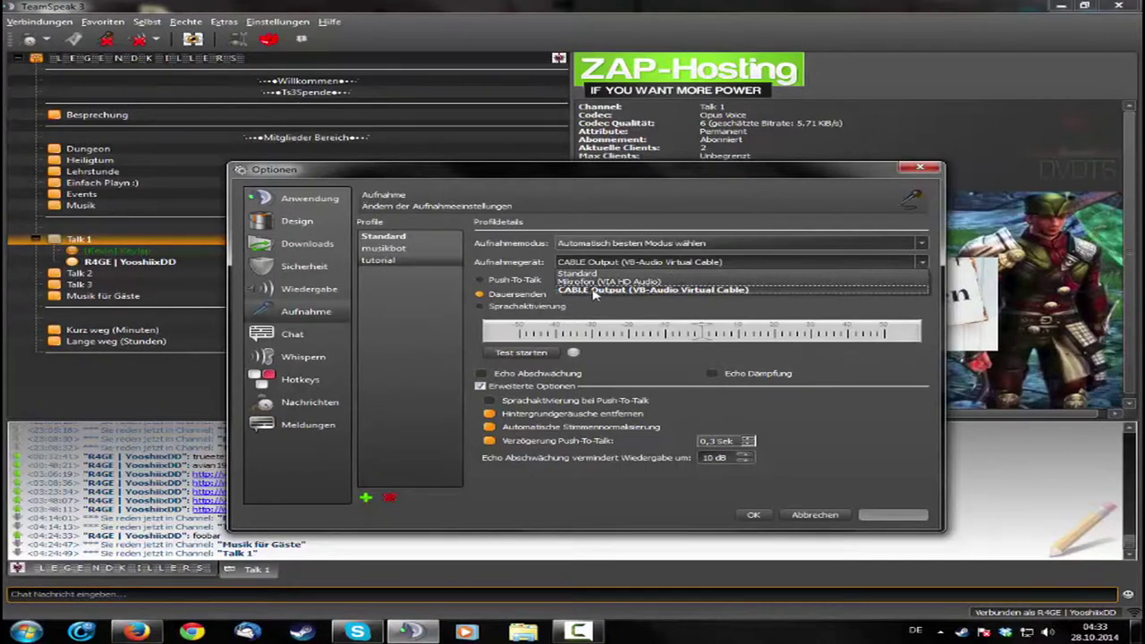
left_click(656, 290)
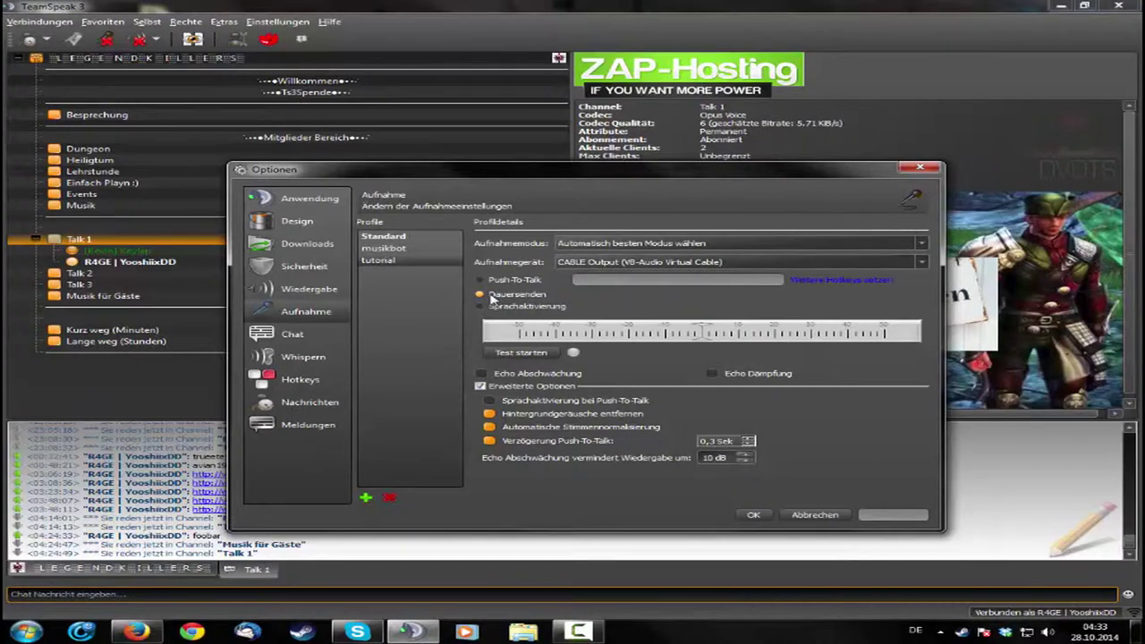
mouse_move(491, 298)
left_click(754, 515)
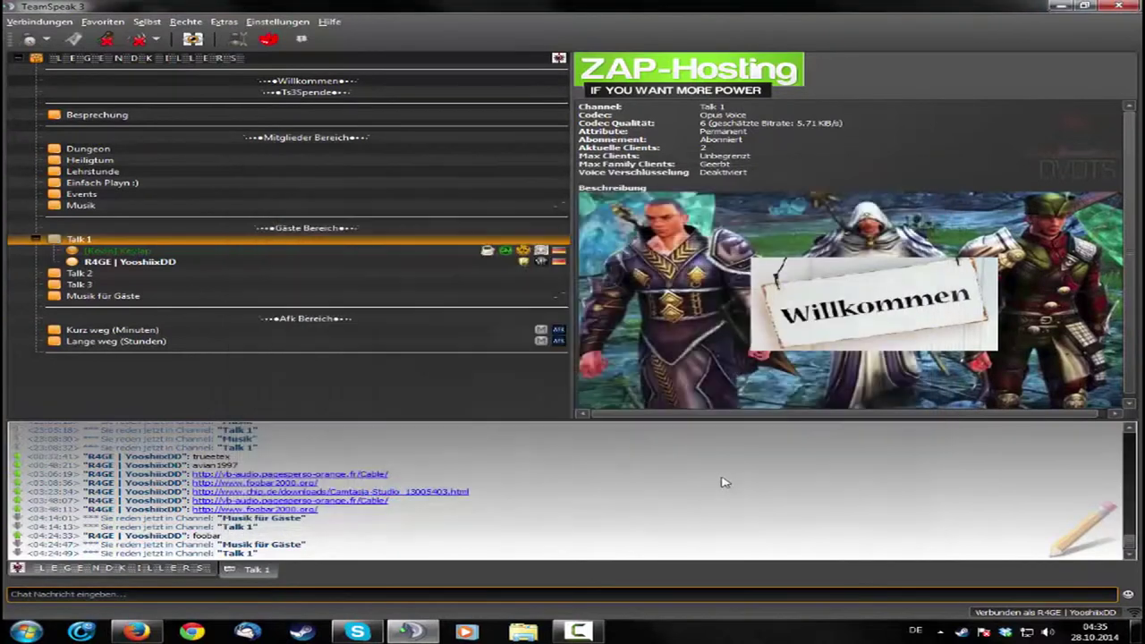
Check the identity name and nickname of the tutorial identity and close the identities with the entries accepted.
left_click(258, 23)
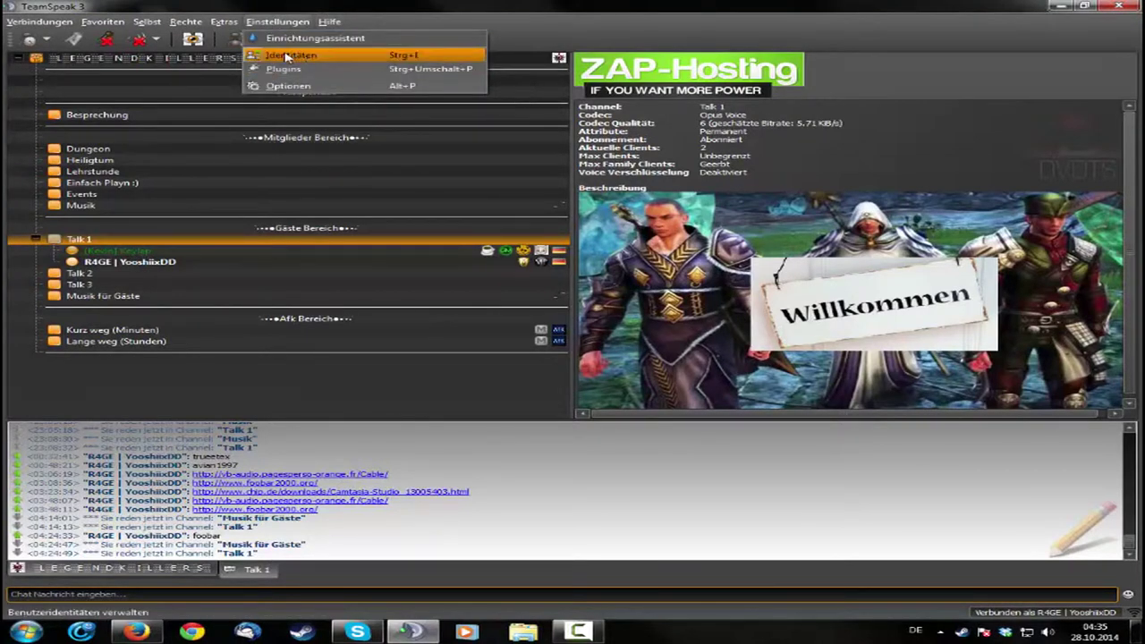
left_click(279, 55)
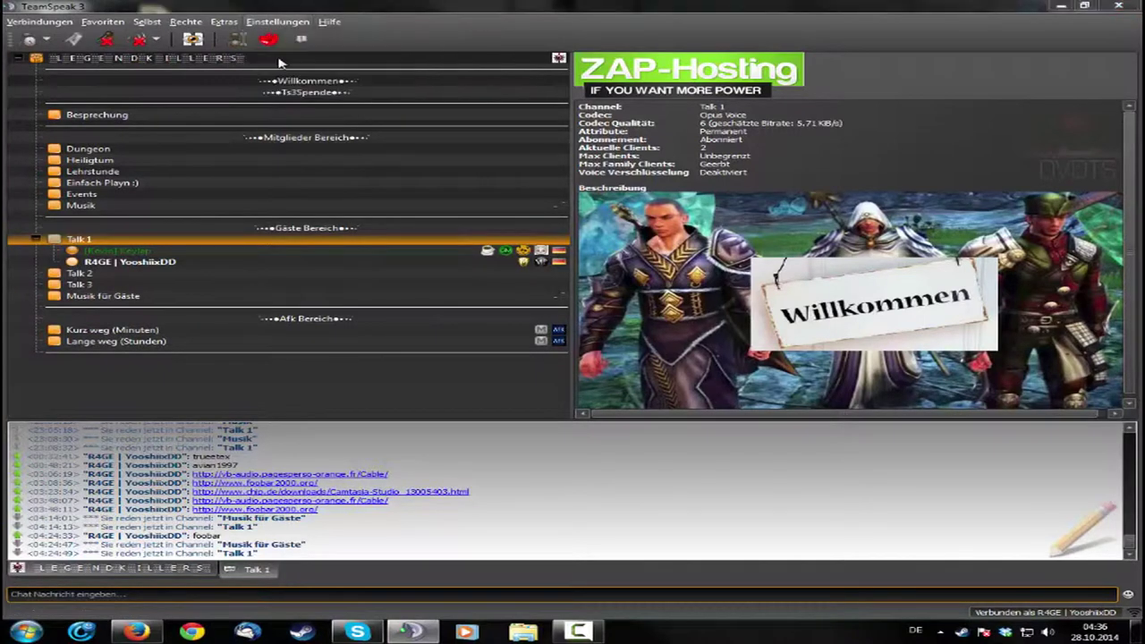
left_click(376, 263)
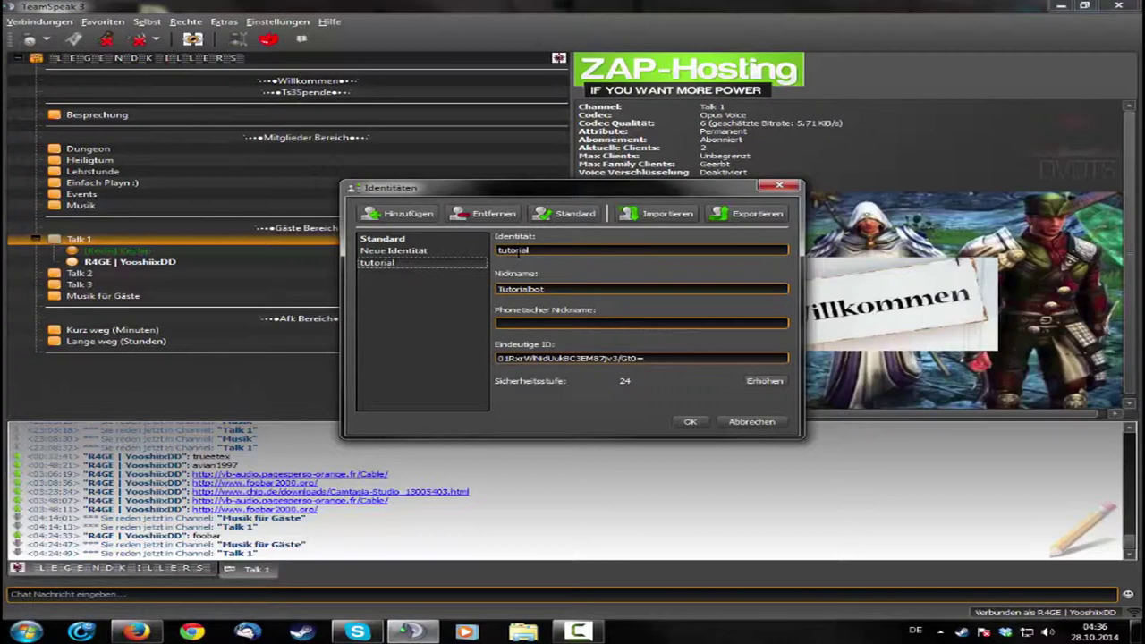
double_click(526, 251)
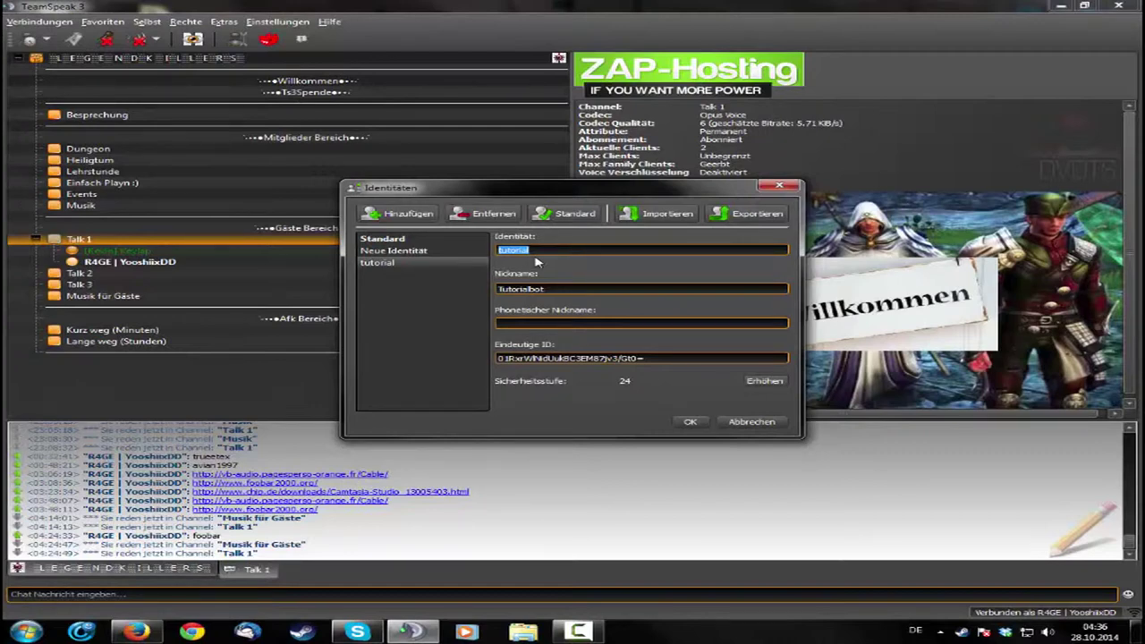
left_click(543, 289)
left_click(681, 424)
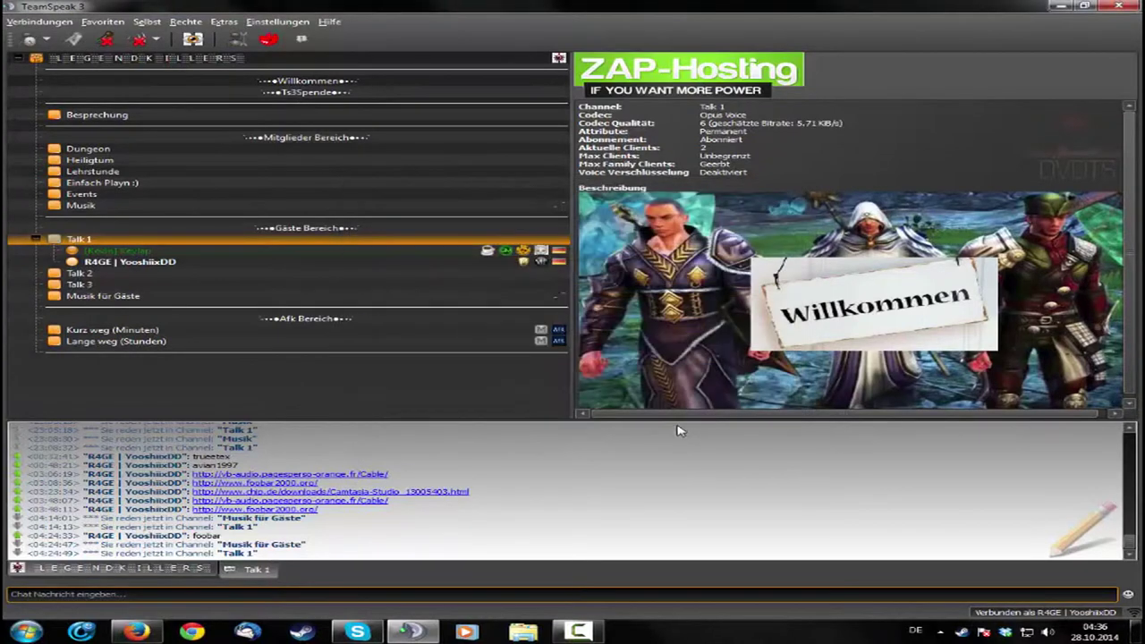
Open the server connection dialog, and collapse and expand its additional options.
left_click(101, 21)
mouse_move(56, 21)
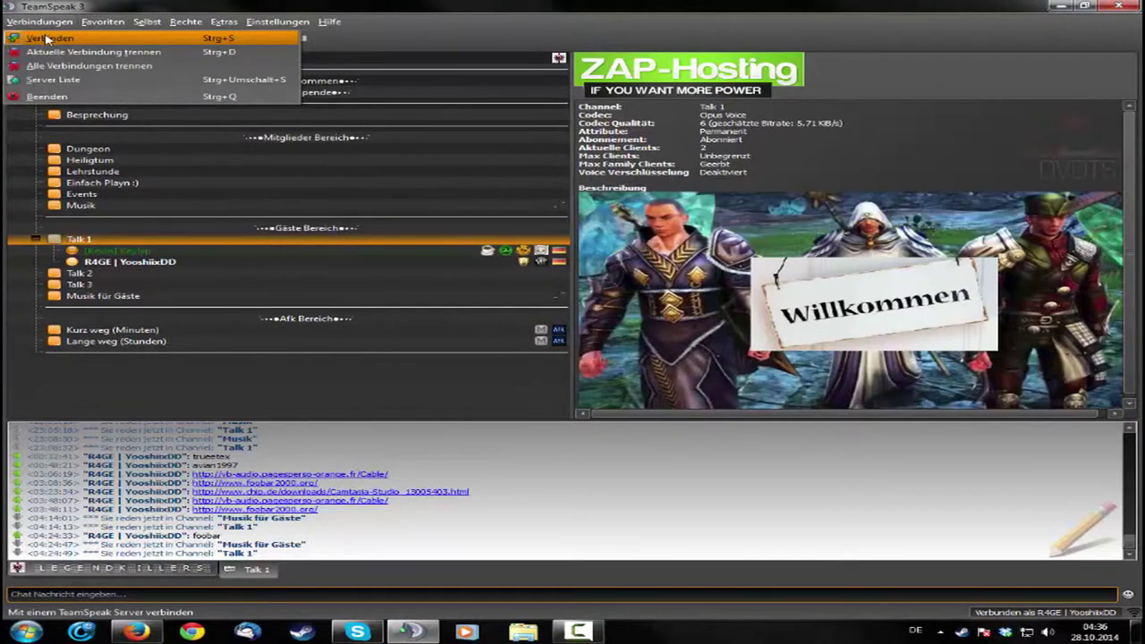
mouse_move(100, 23)
left_click(59, 40)
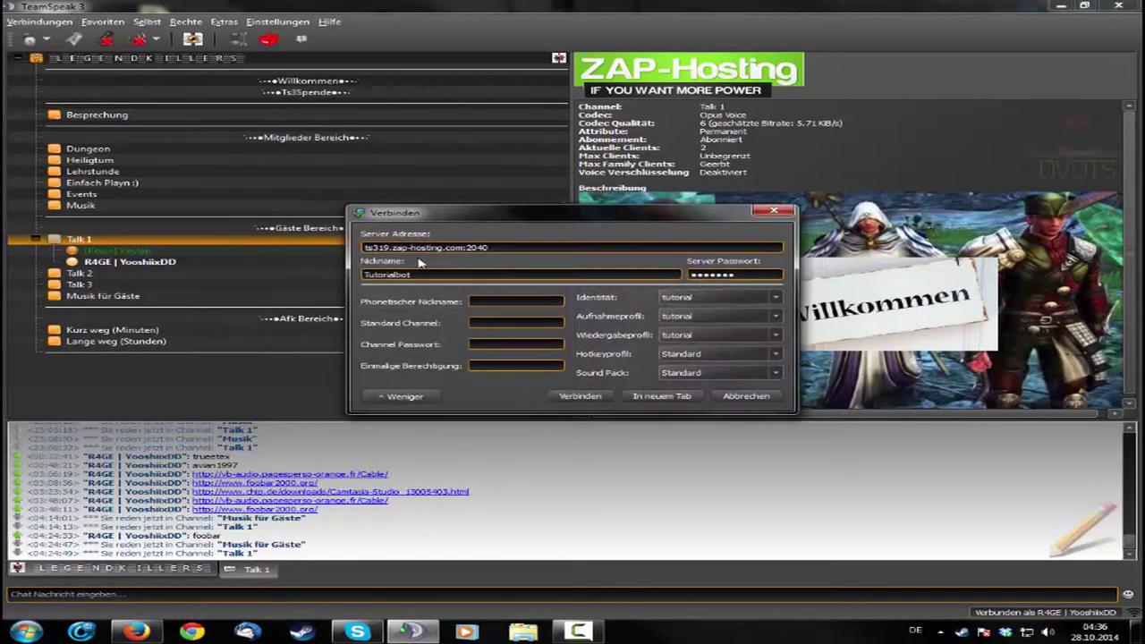
left_click(402, 396)
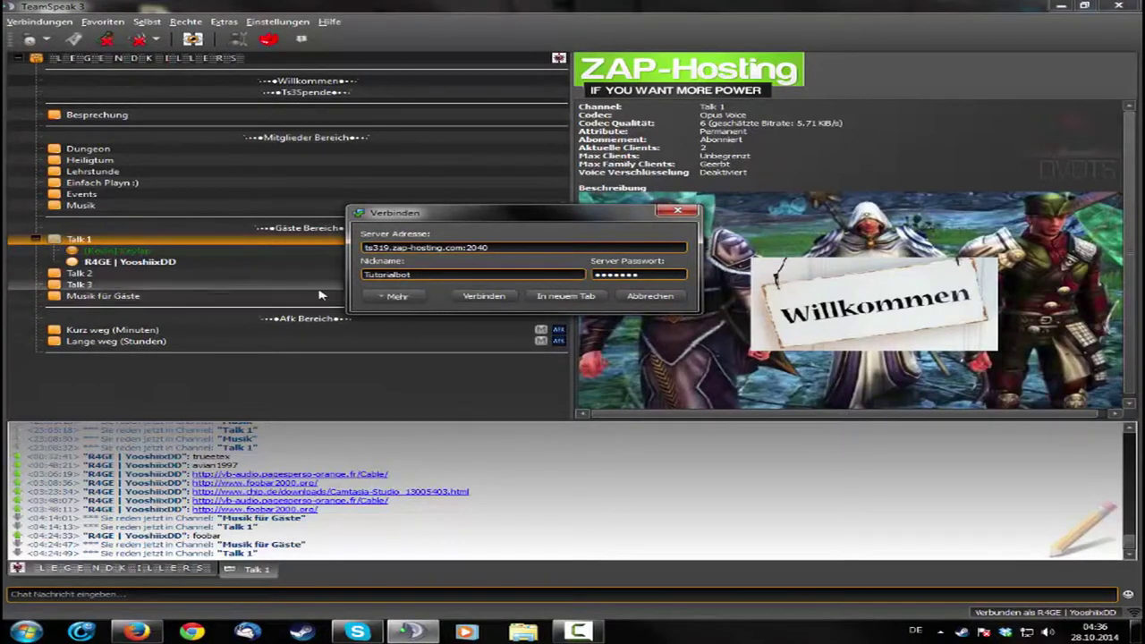
left_click(393, 296)
Set the connection's identity, capture profile and playback profile to Standard.
left_click(678, 303)
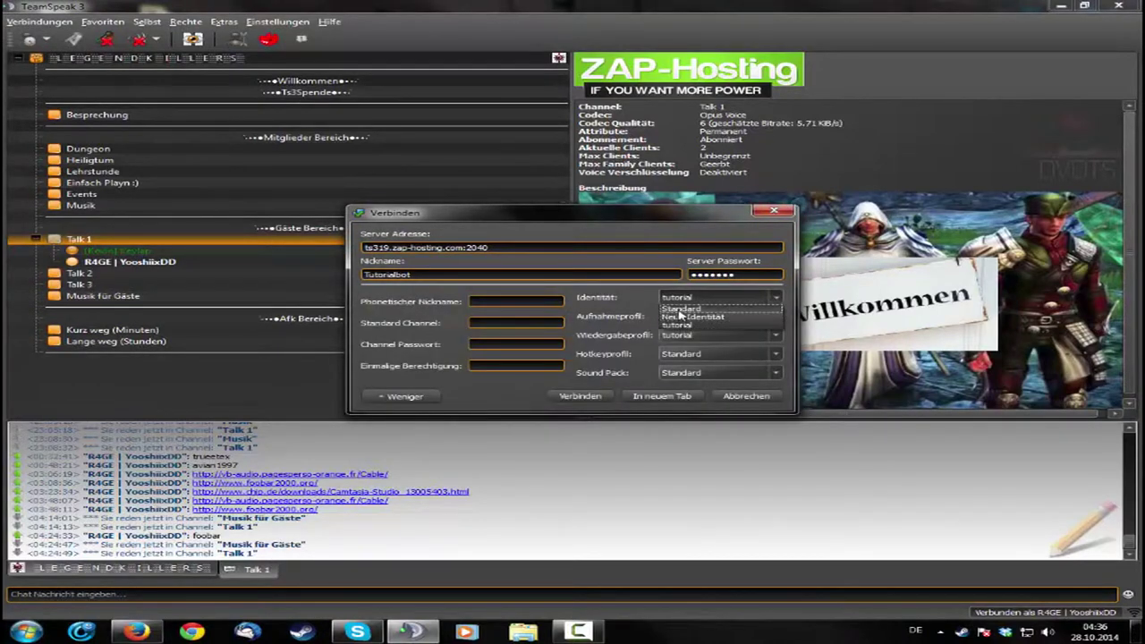
left_click(677, 323)
left_click(677, 320)
left_click(672, 327)
left_click(680, 335)
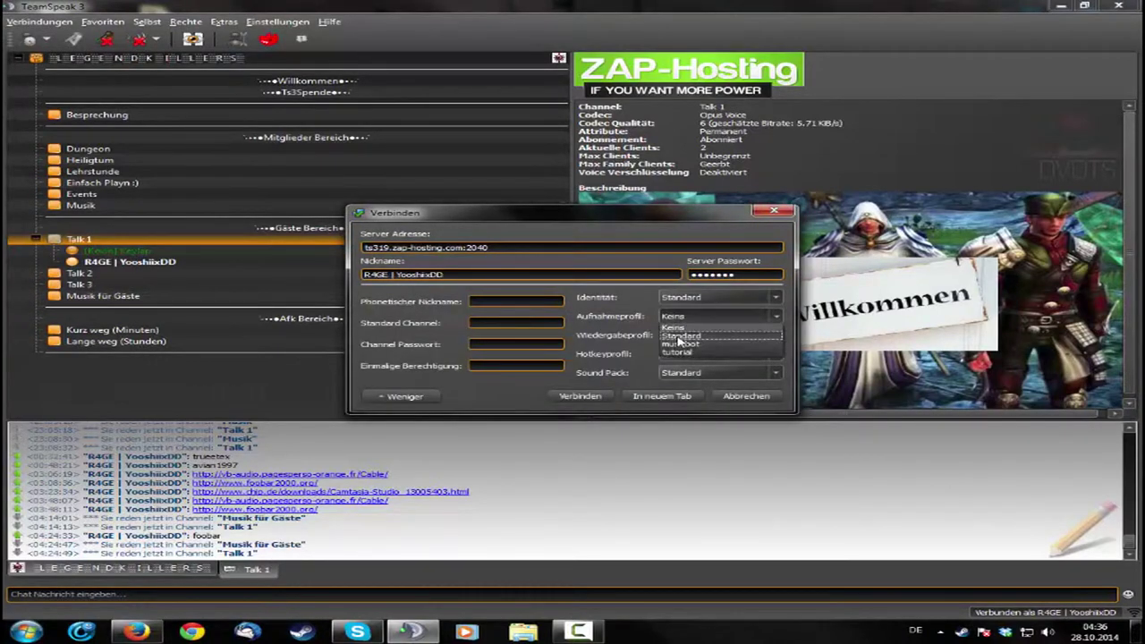
left_click(681, 336)
left_click(680, 335)
left_click(680, 354)
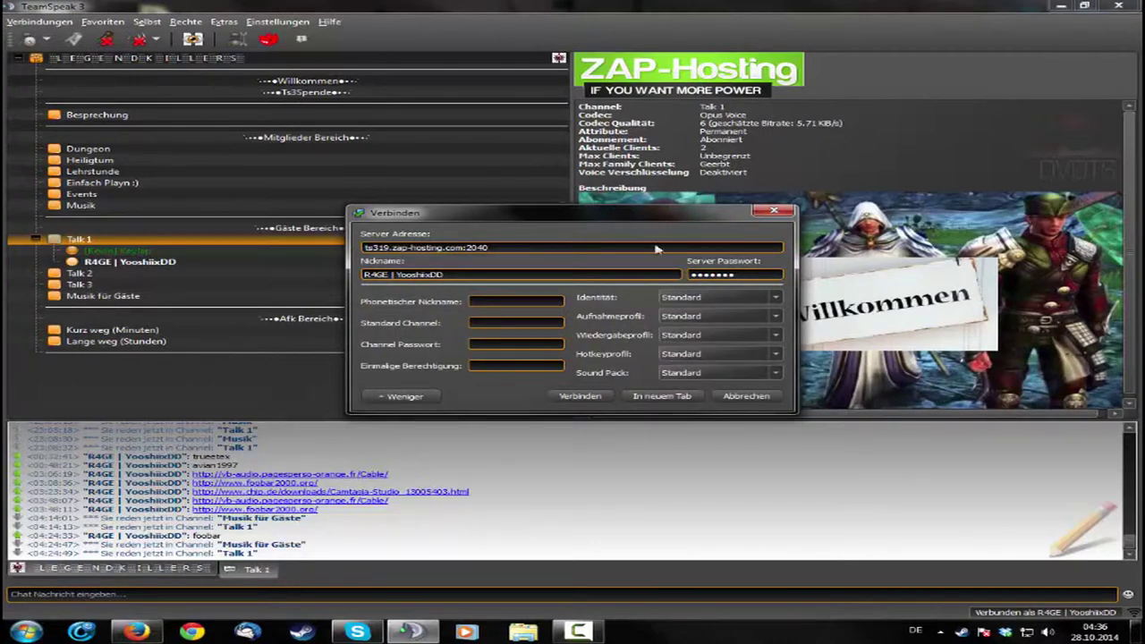
Highlight the server address in the collapsed connection dialog and expand the additional options again.
left_click(401, 396)
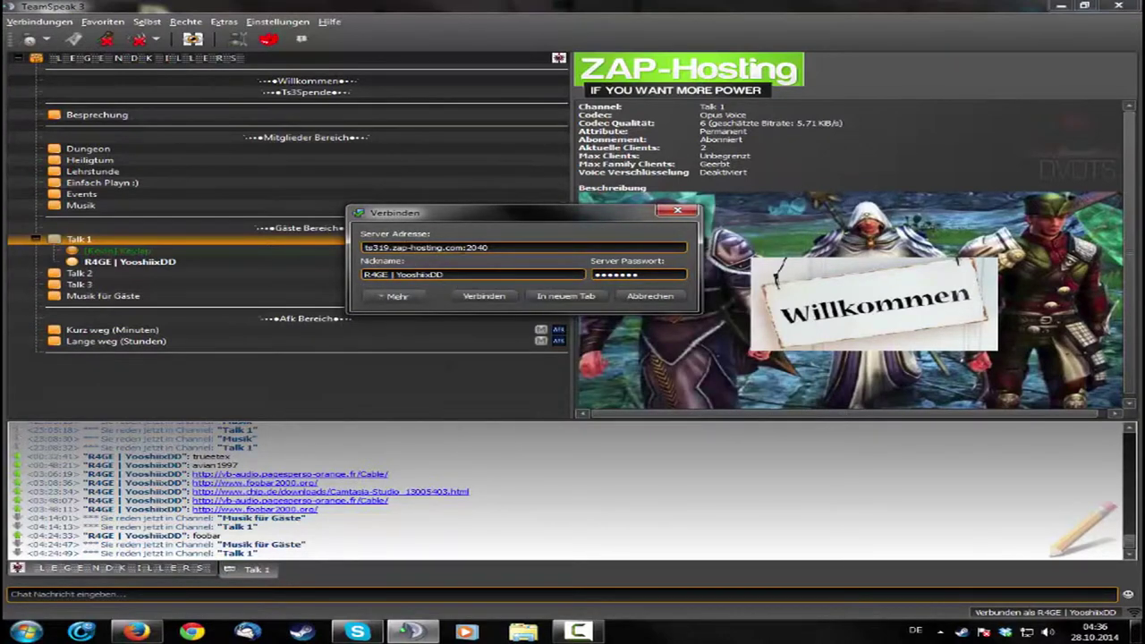
triple_click(420, 248)
left_click(489, 248)
left_click(384, 303)
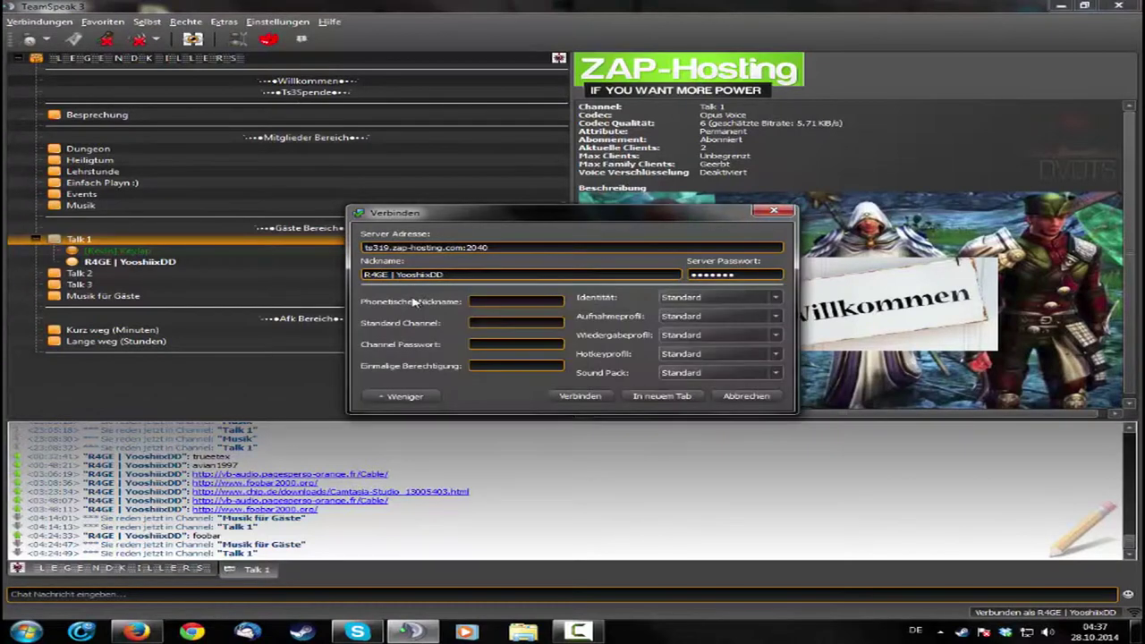
Set the connection's identity, capture profile and playback profile to tutorial.
left_click(689, 298)
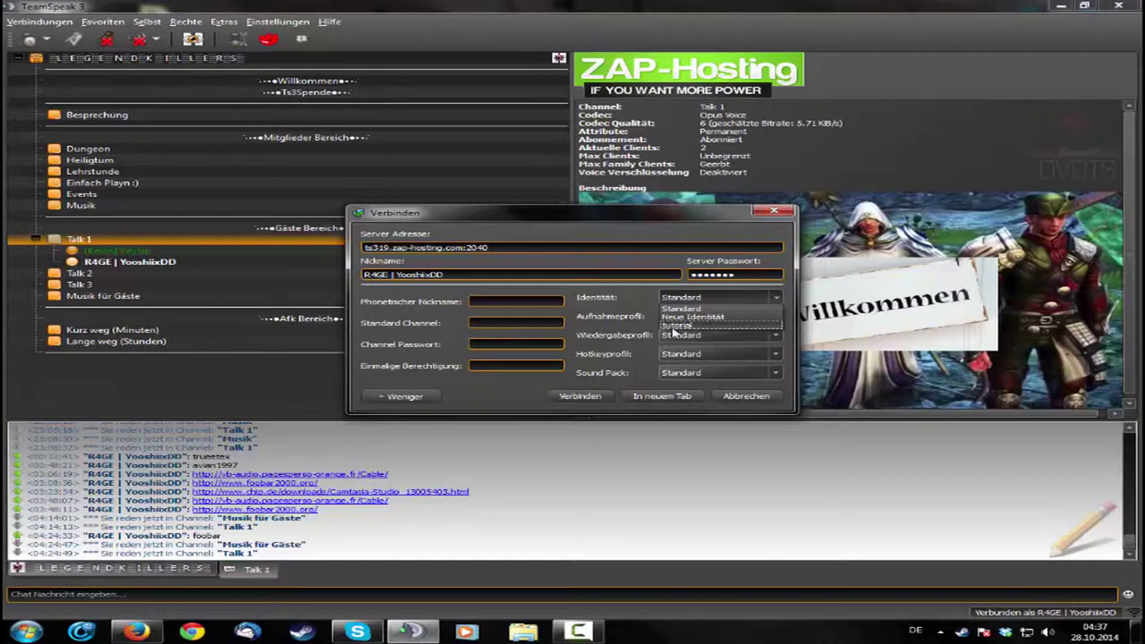
left_click(681, 325)
left_click(681, 318)
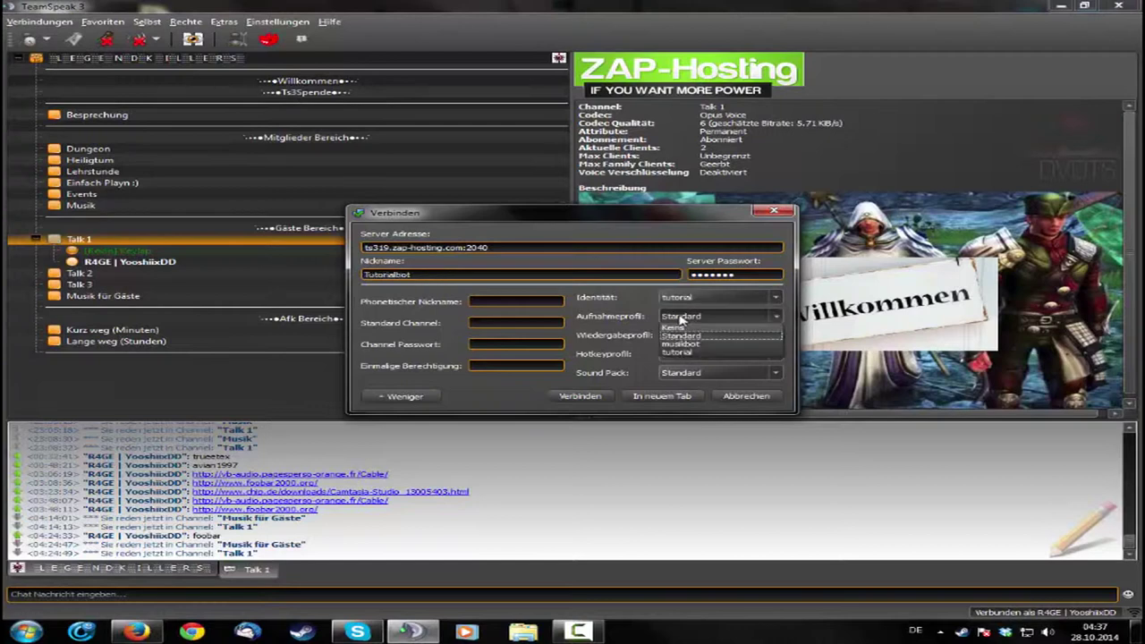
left_click(614, 302)
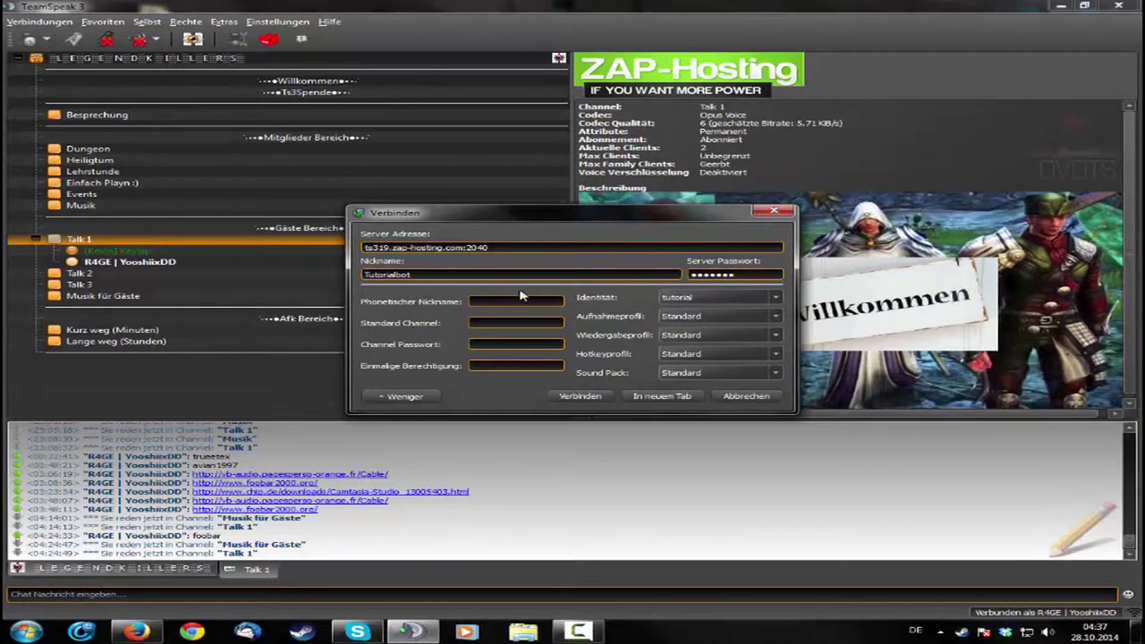
left_click(677, 317)
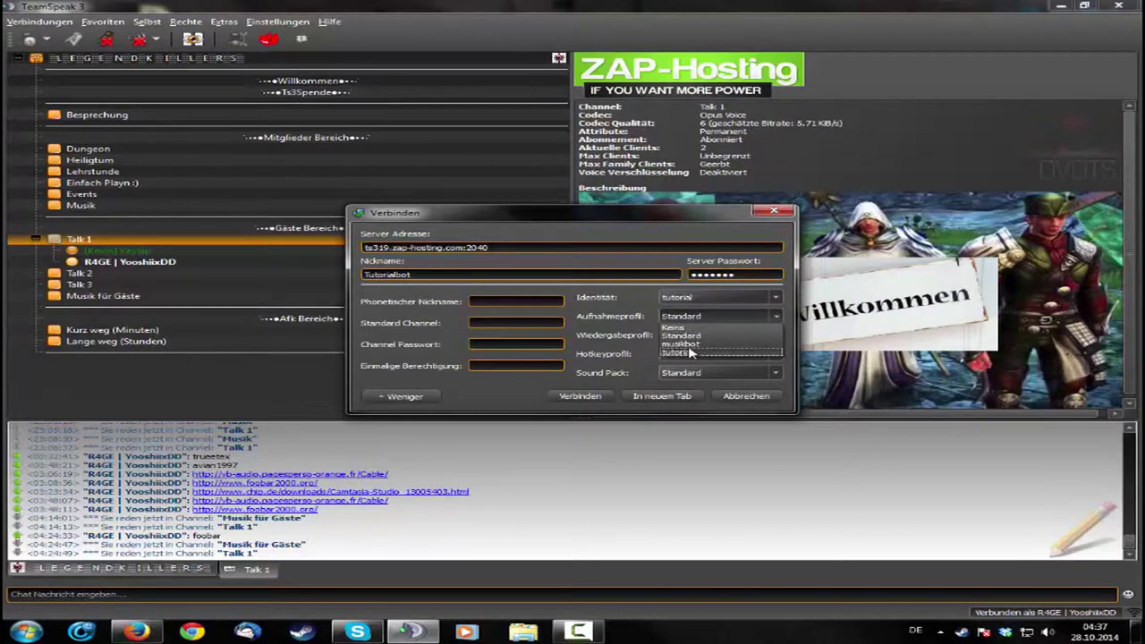
left_click(687, 352)
left_click(681, 343)
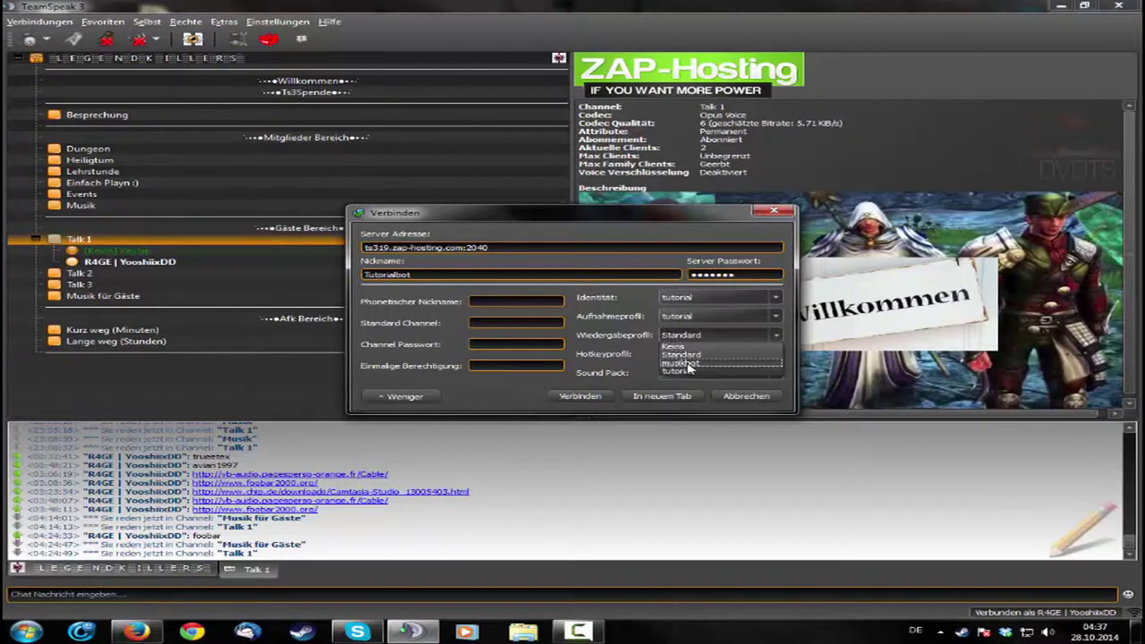
left_click(684, 371)
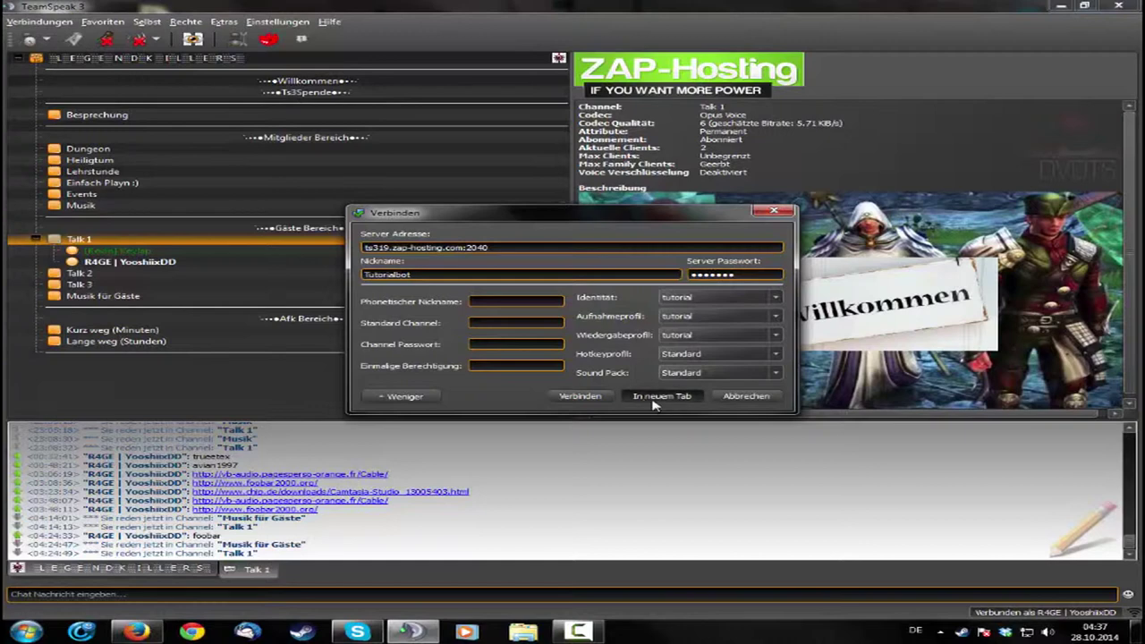
Connect Tutorialbot to the server in a new tab and move it into the Talk 1 channel.
left_click(653, 395)
left_click(36, 63)
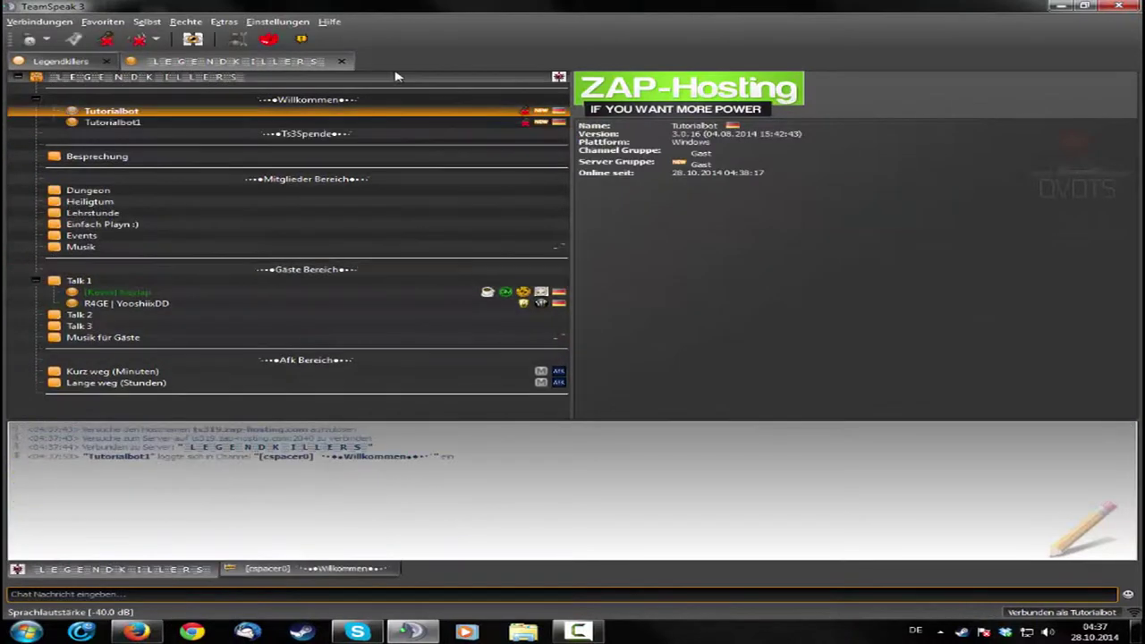
double_click(107, 282)
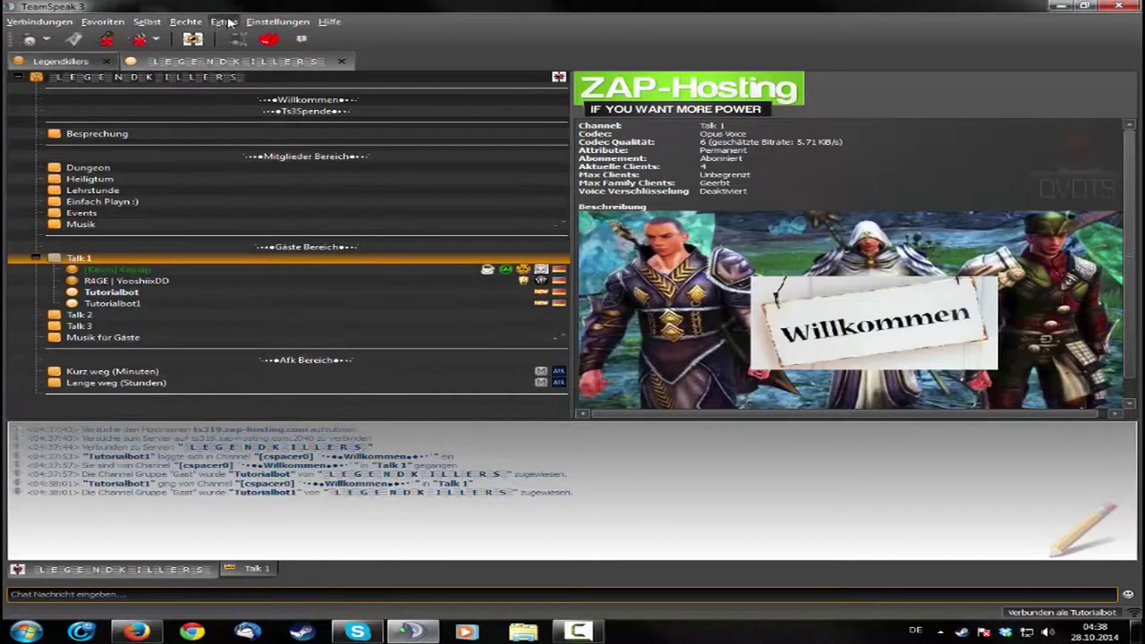
Review the tutorial profile's capture options, including the Dauersenden transmission mode, and leave the options without saving.
left_click(273, 21)
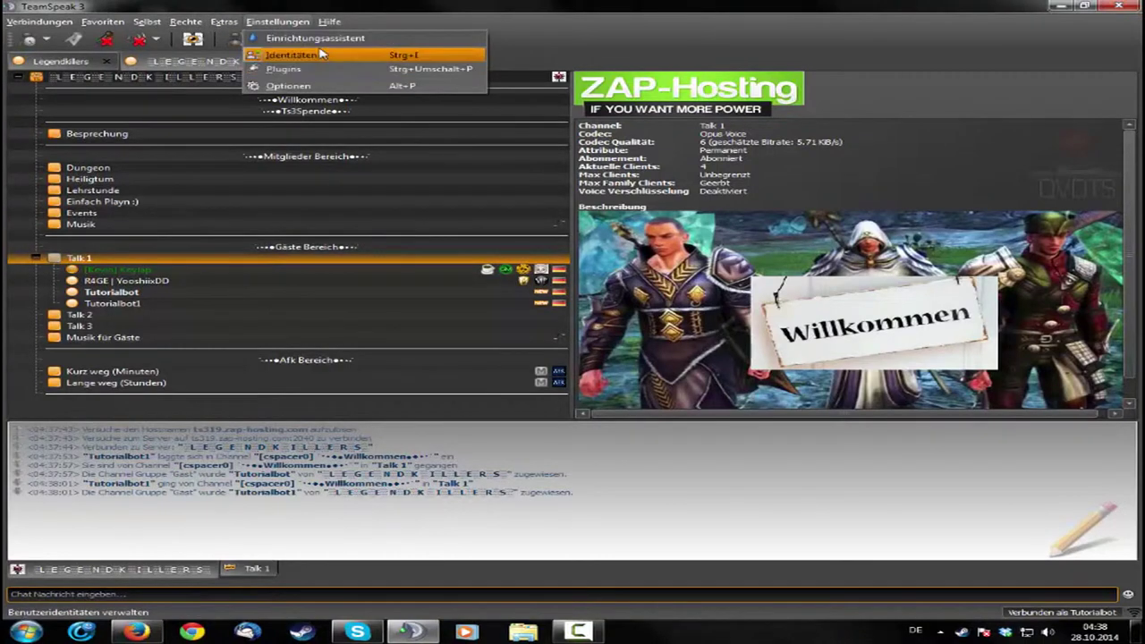
left_click(281, 85)
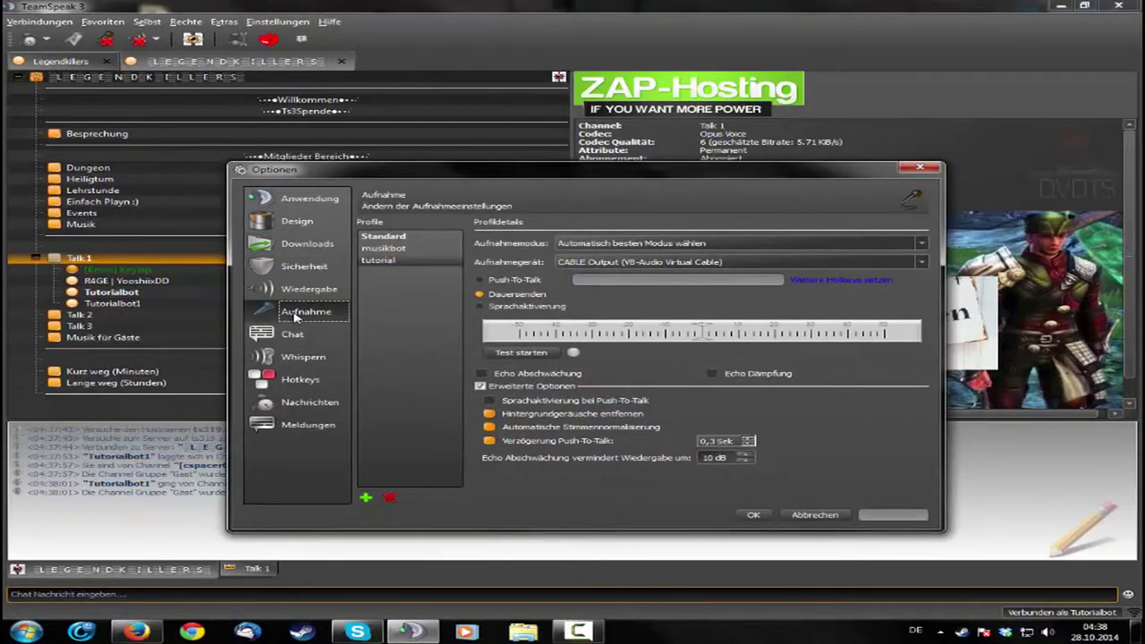
left_click(513, 298)
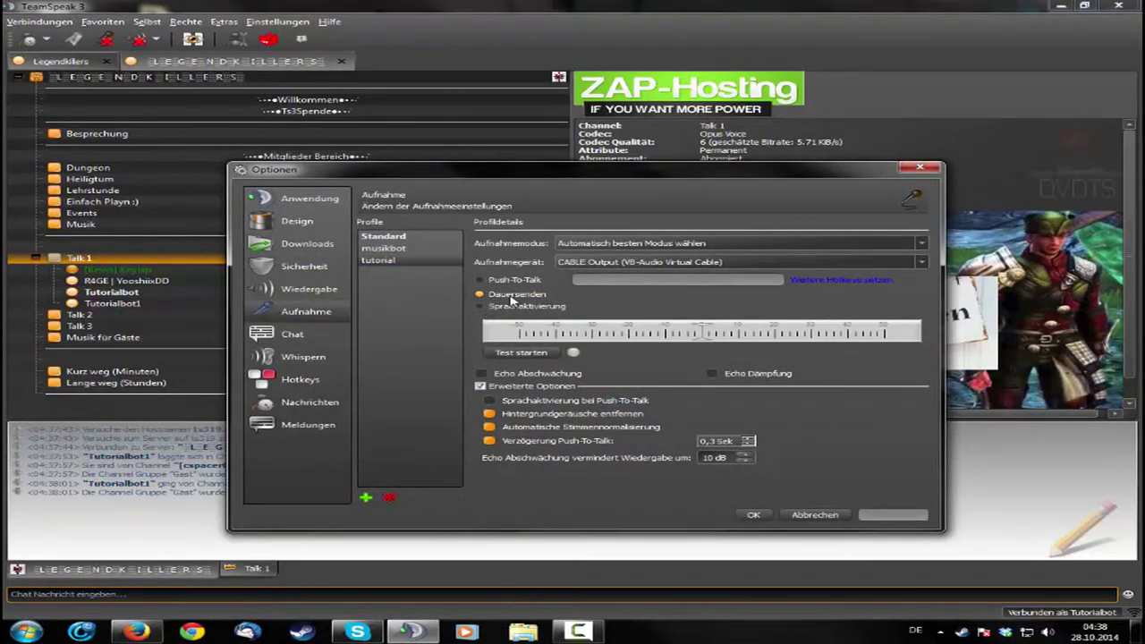
left_click(809, 515)
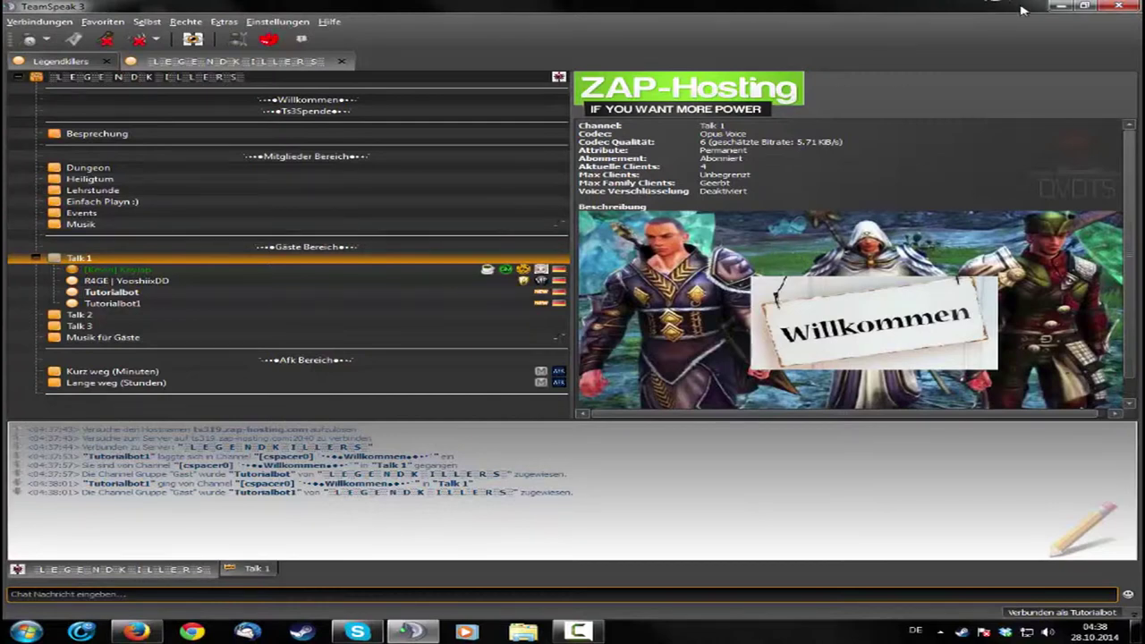
left_click(1057, 7)
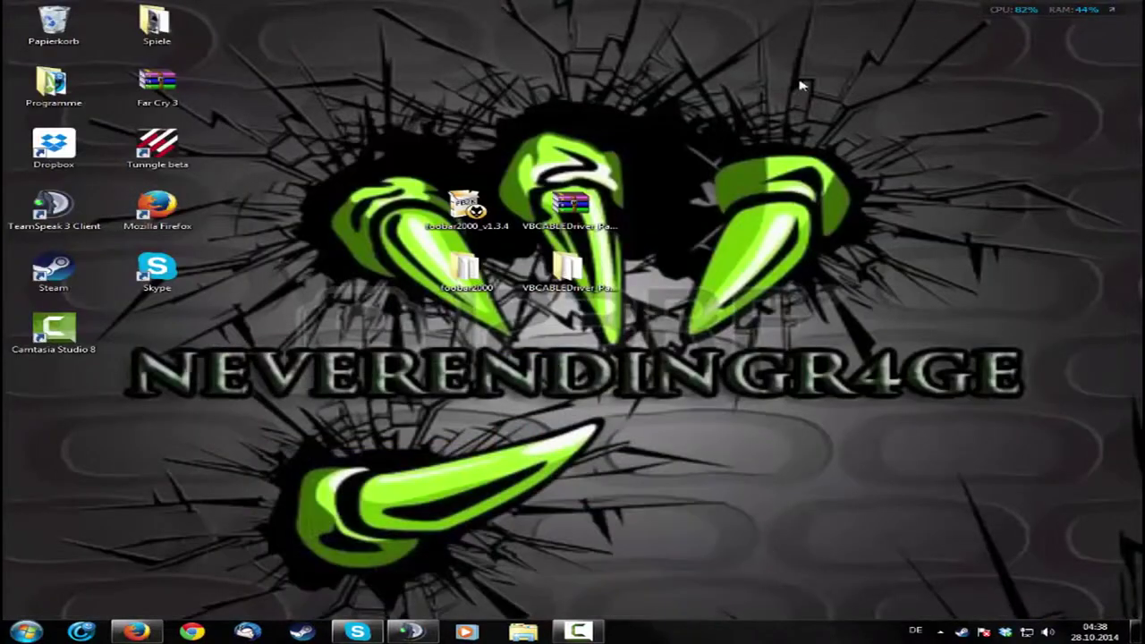
left_click(456, 210)
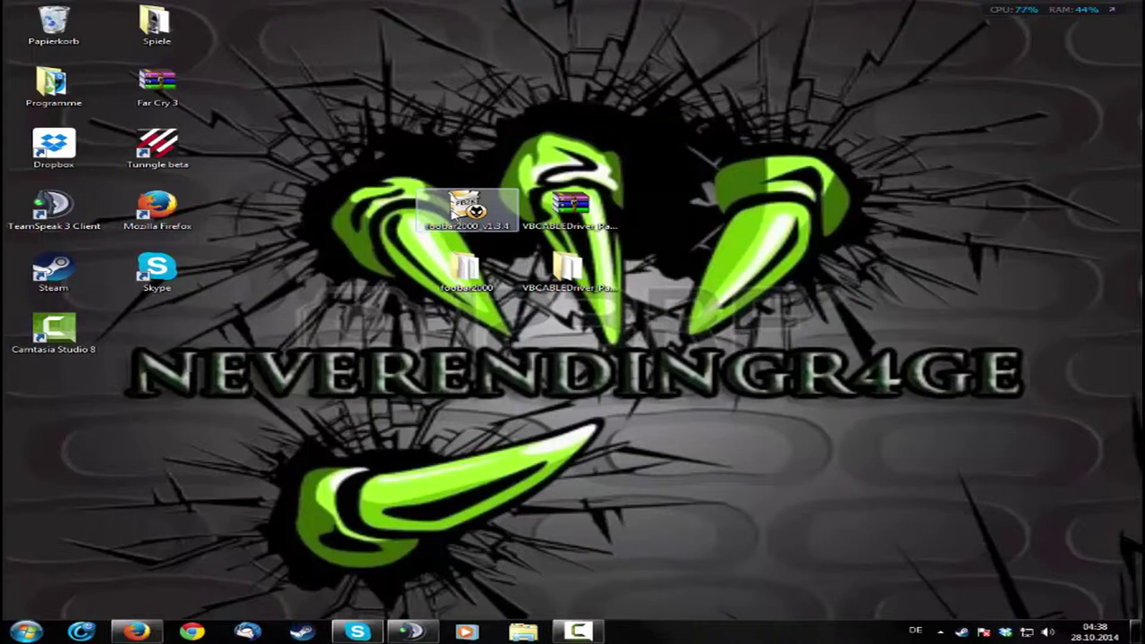
left_click(524, 192)
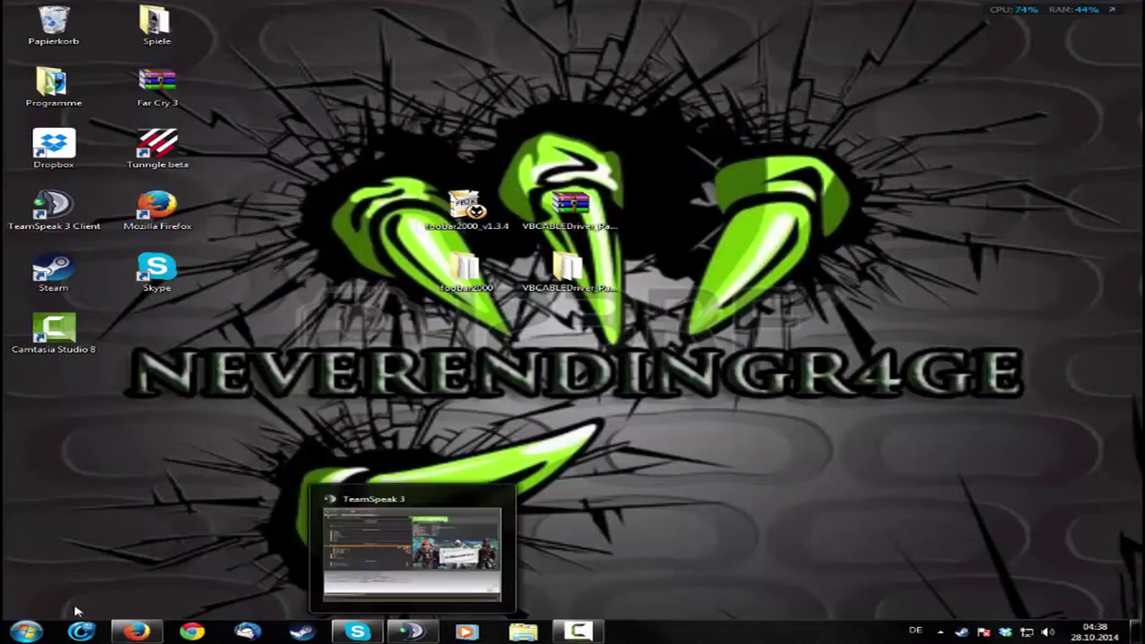
left_click(26, 632)
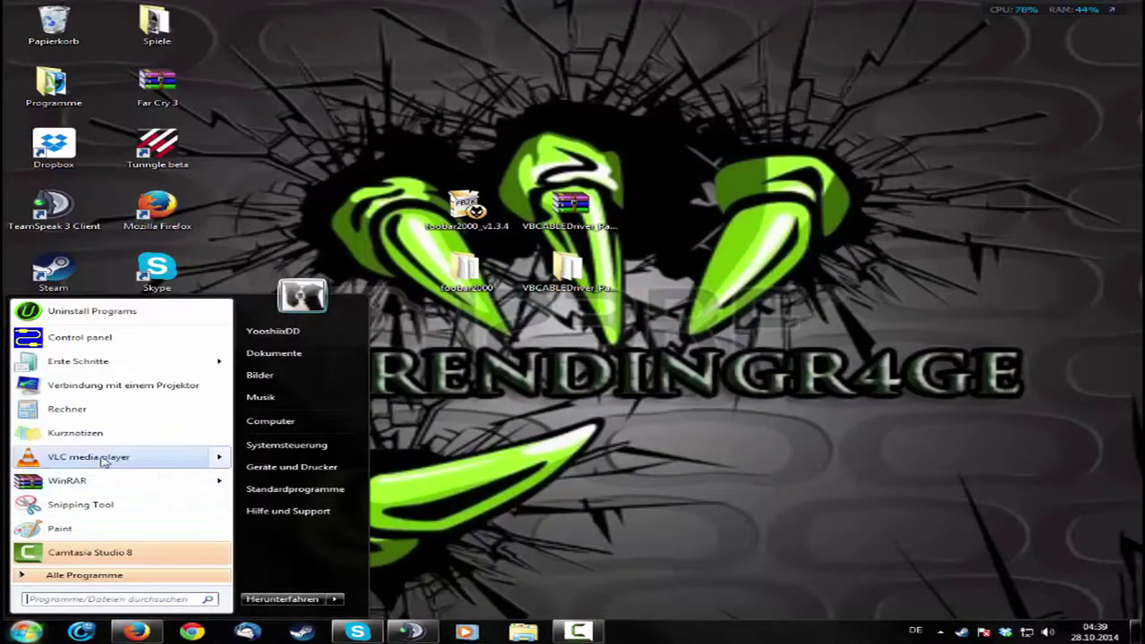
left_click(685, 458)
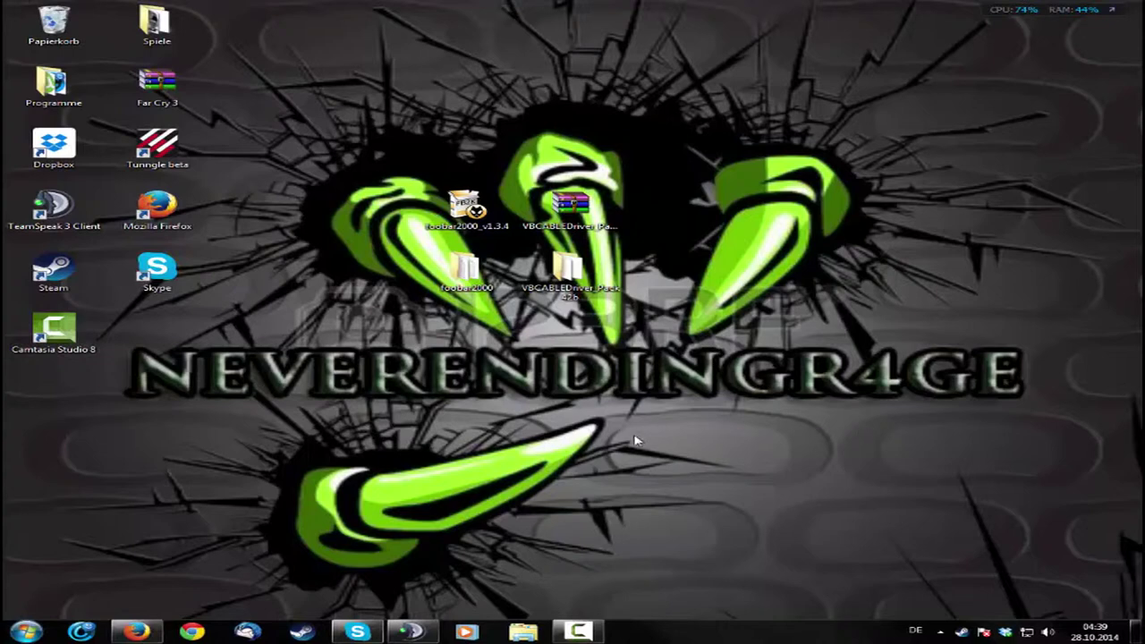
left_click(477, 206)
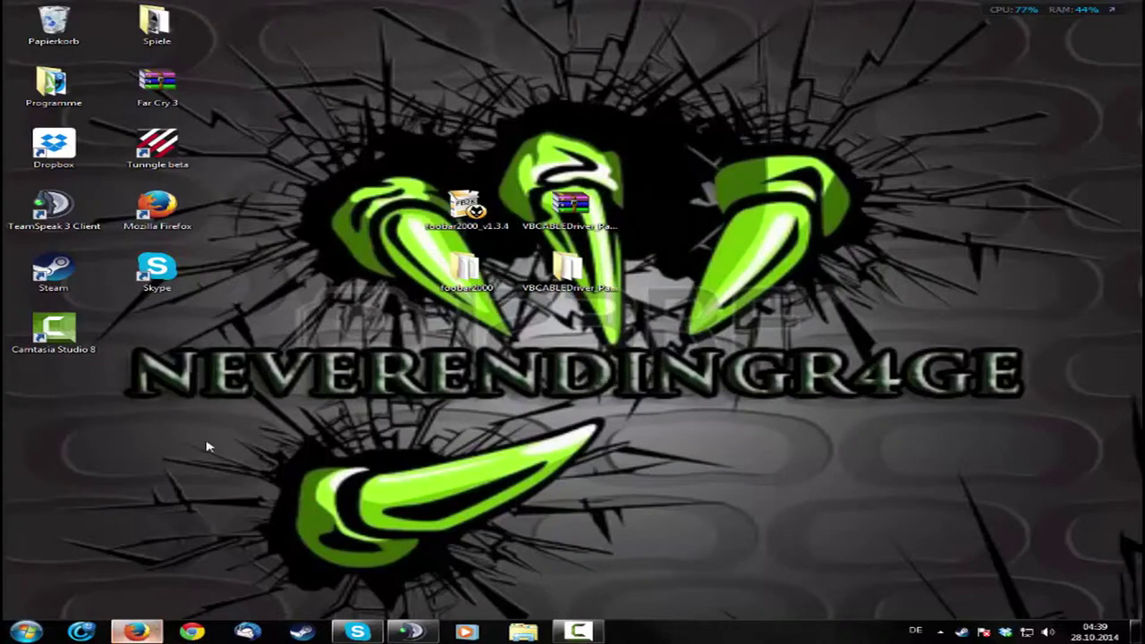
Switch to Firefox and open the download page for foobar2000 v1.3.4 final from the latest news on the foobar2000 overview page.
left_click(136, 632)
left_click(98, 26)
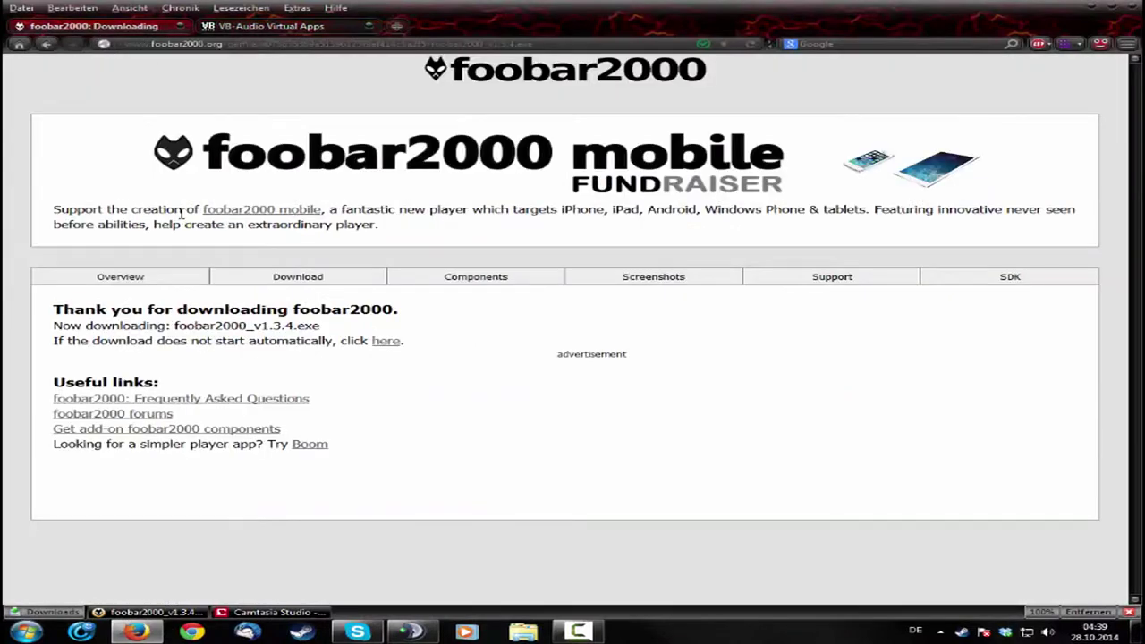
left_click(150, 276)
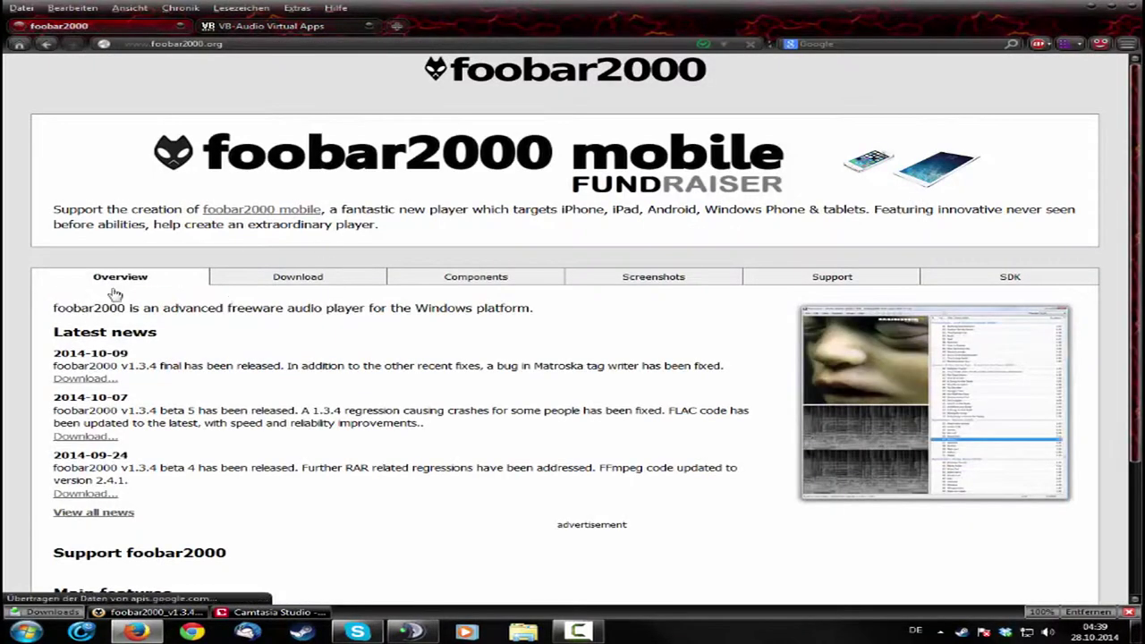
scroll(181, 305, "down", 2)
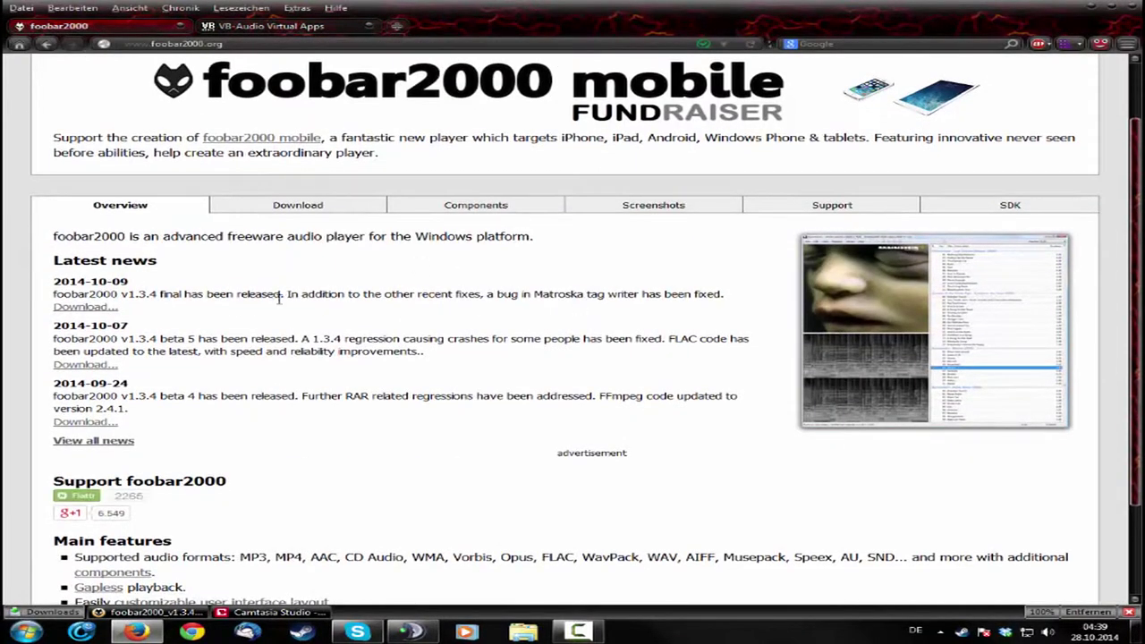
left_click_drag(53, 280, 204, 286)
left_click(154, 287)
left_click(83, 306)
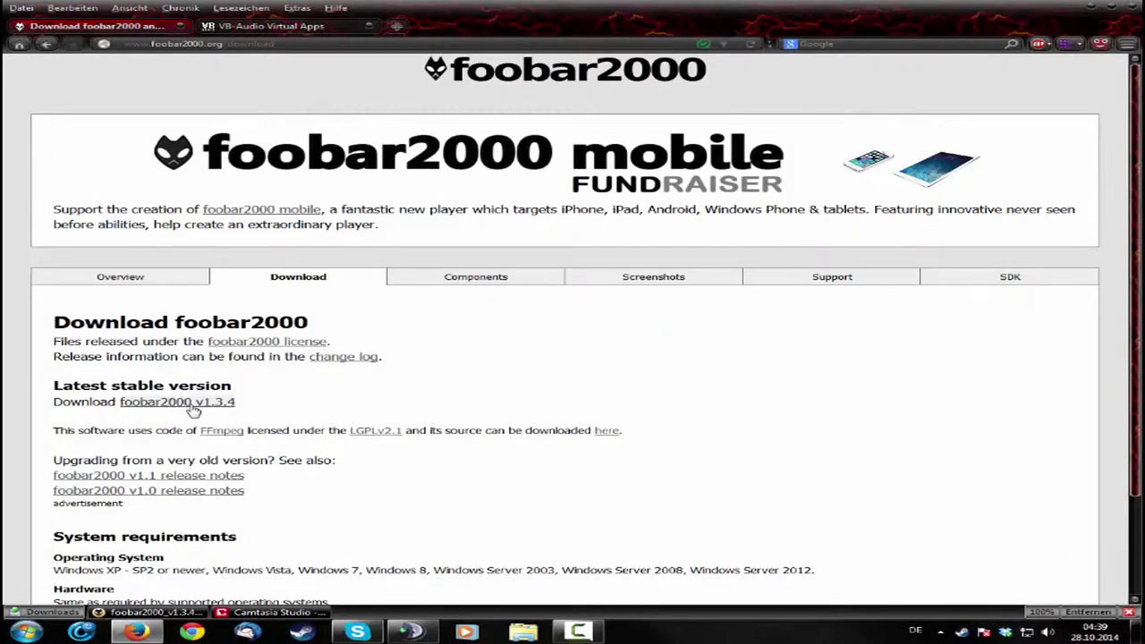
Request the foobar2000 v1.3.4 installer download, decline saving the file and minimize the browser.
left_click(176, 402)
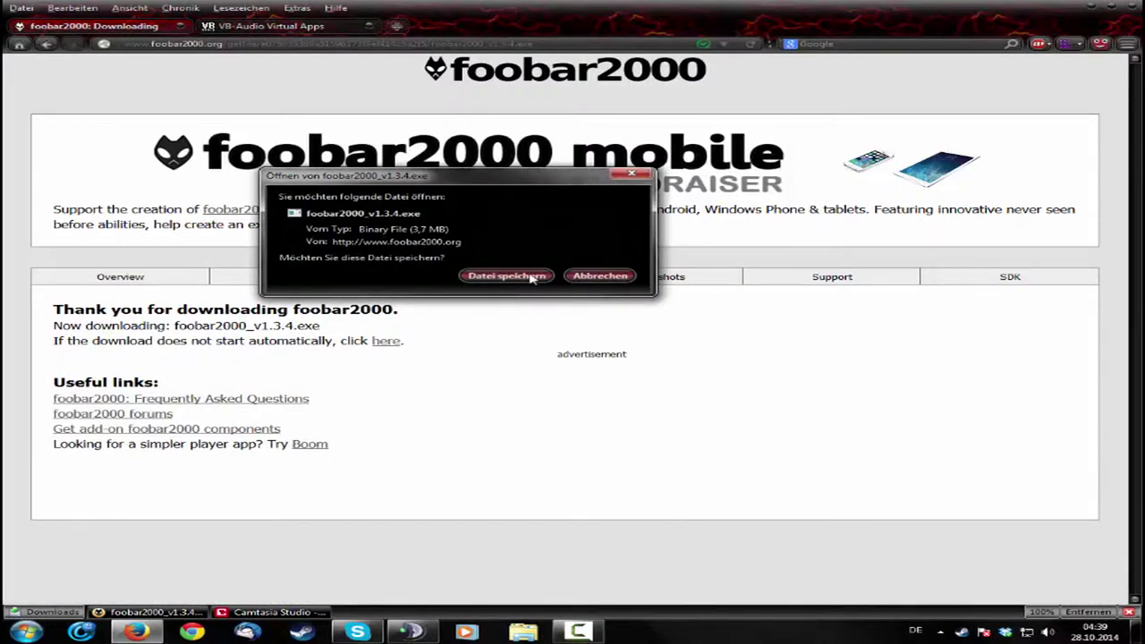
left_click(599, 277)
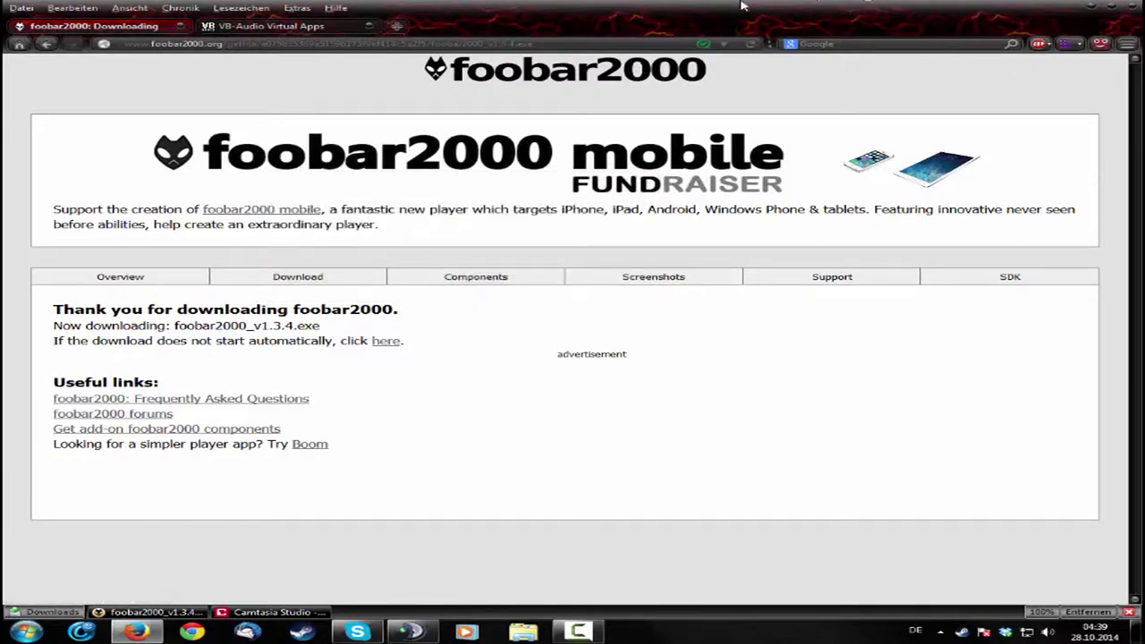
left_click(1092, 9)
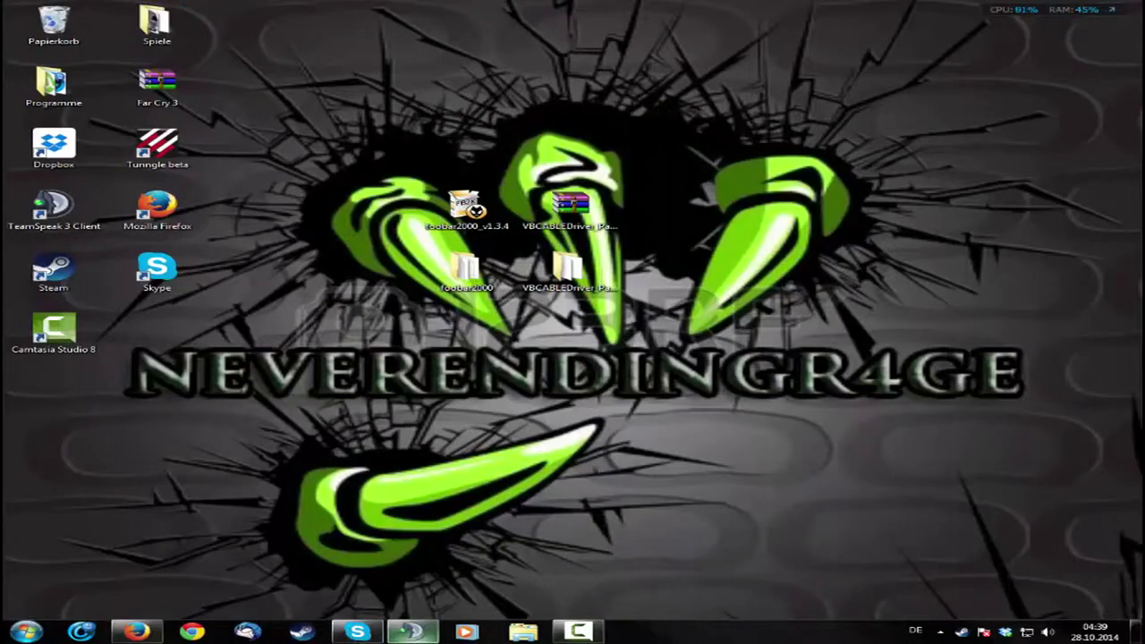
left_click(412, 631)
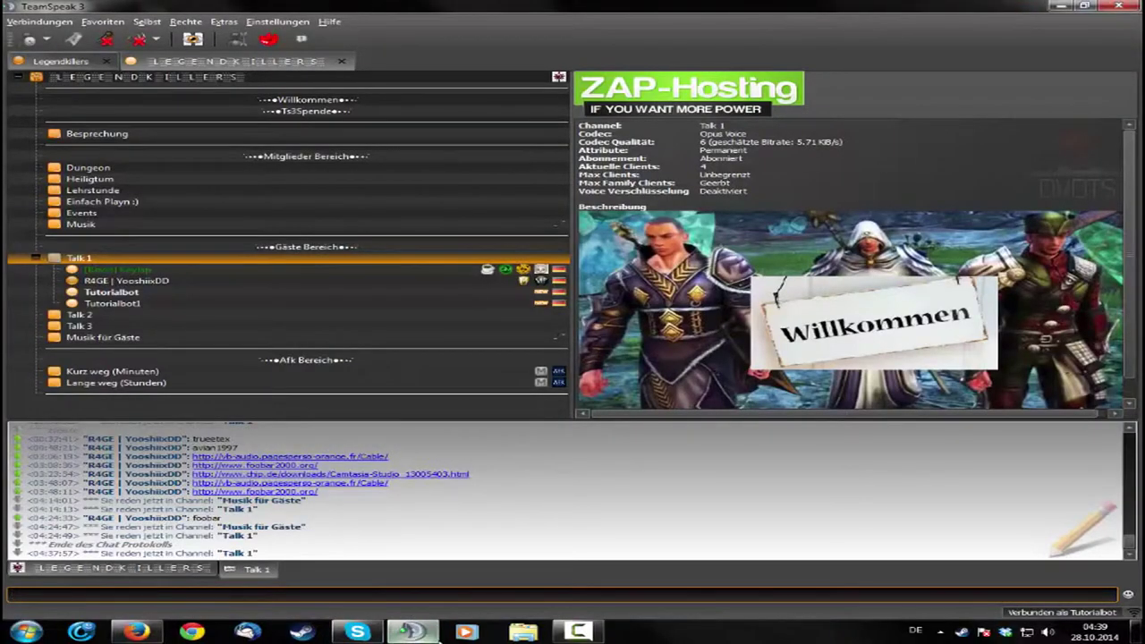
left_click(422, 633)
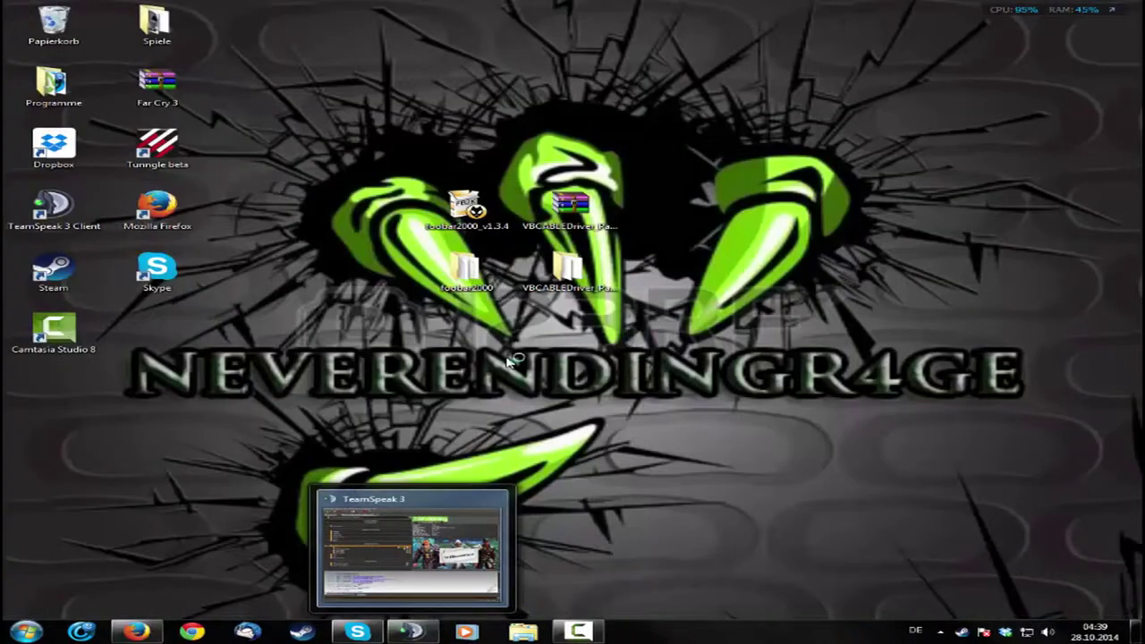
left_click(465, 632)
left_click(815, 179)
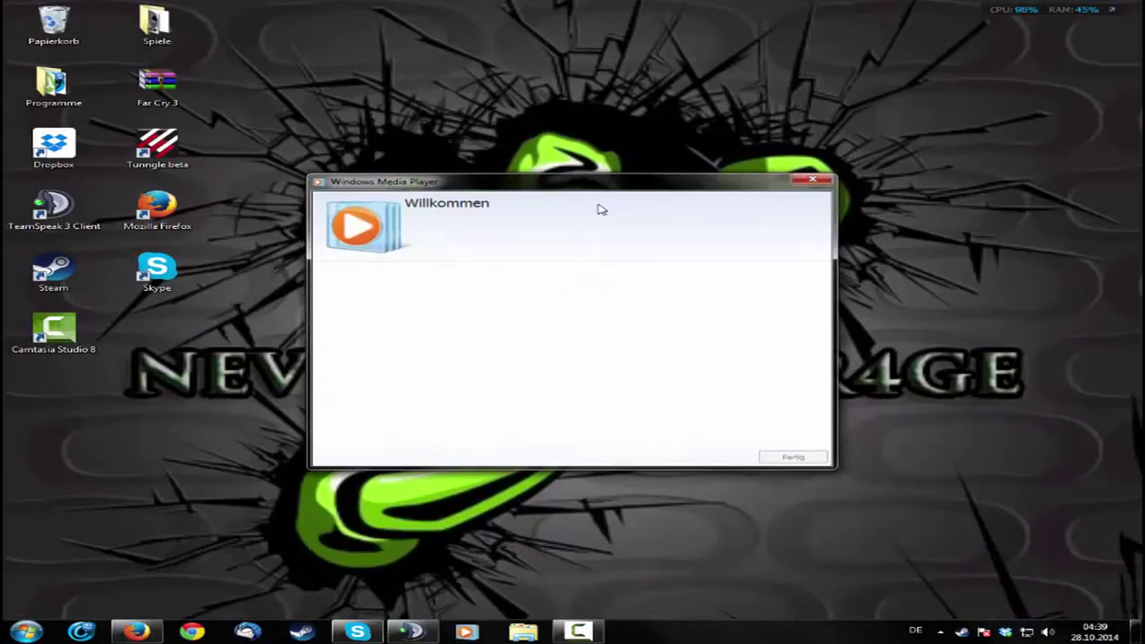
Launch the foobar2000_v1.3.4 installer from the desktop and accept its license agreement.
double_click(503, 213)
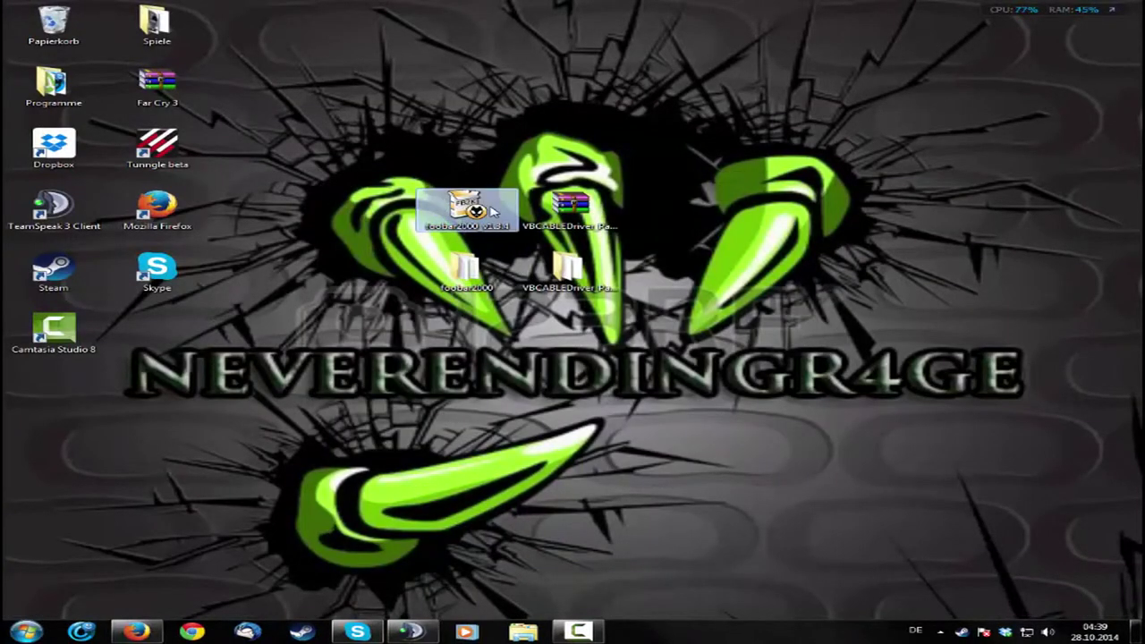
left_click(621, 322)
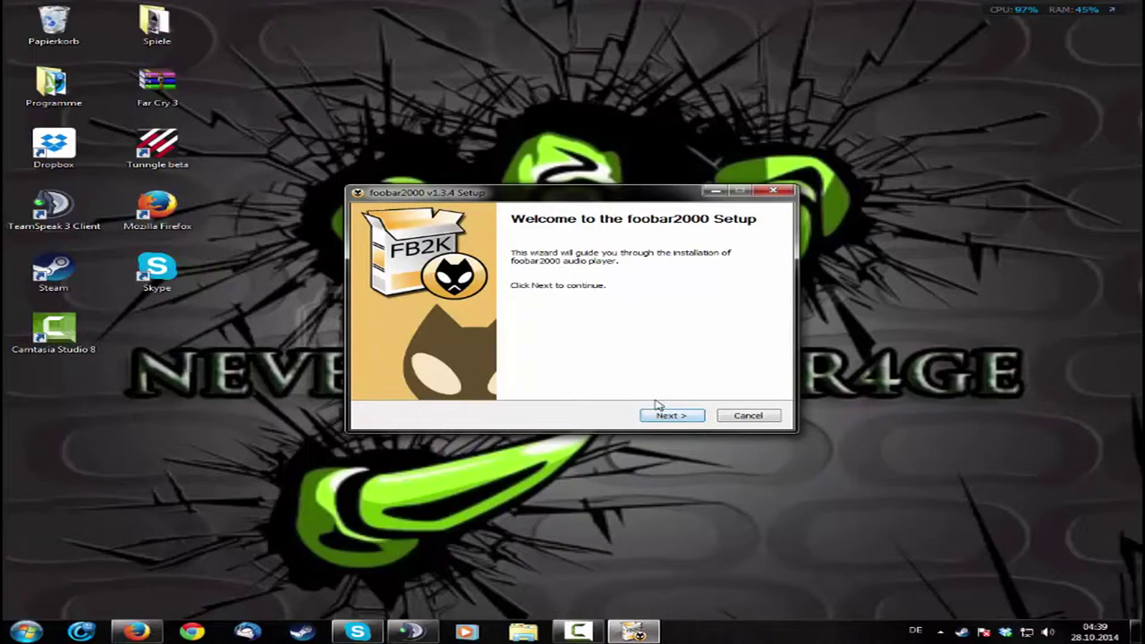
left_click(662, 415)
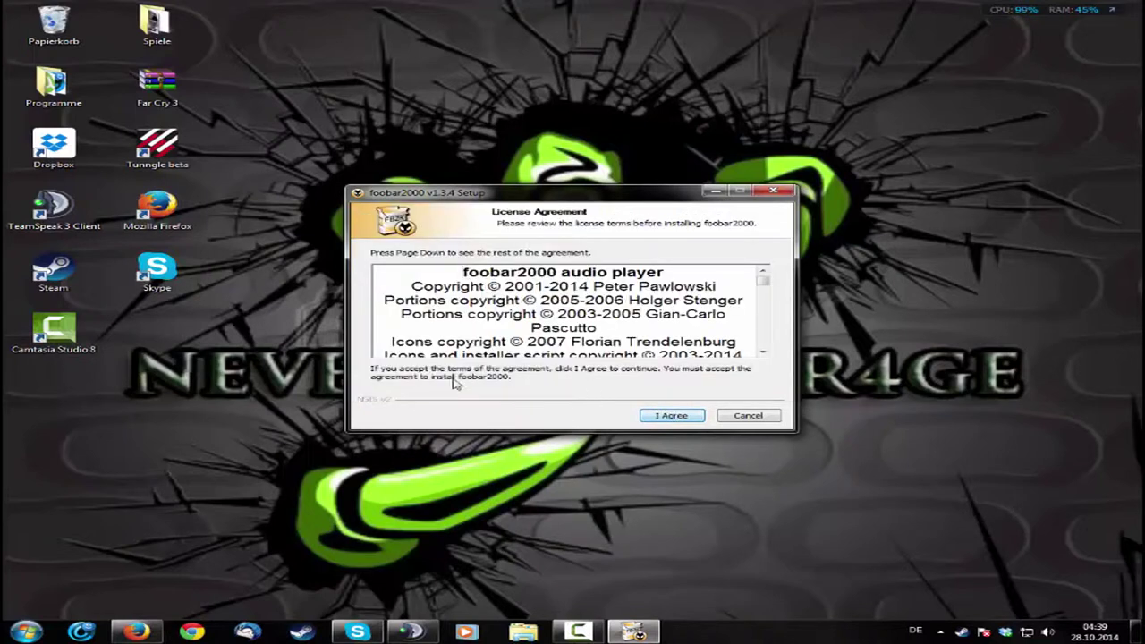
left_click(667, 415)
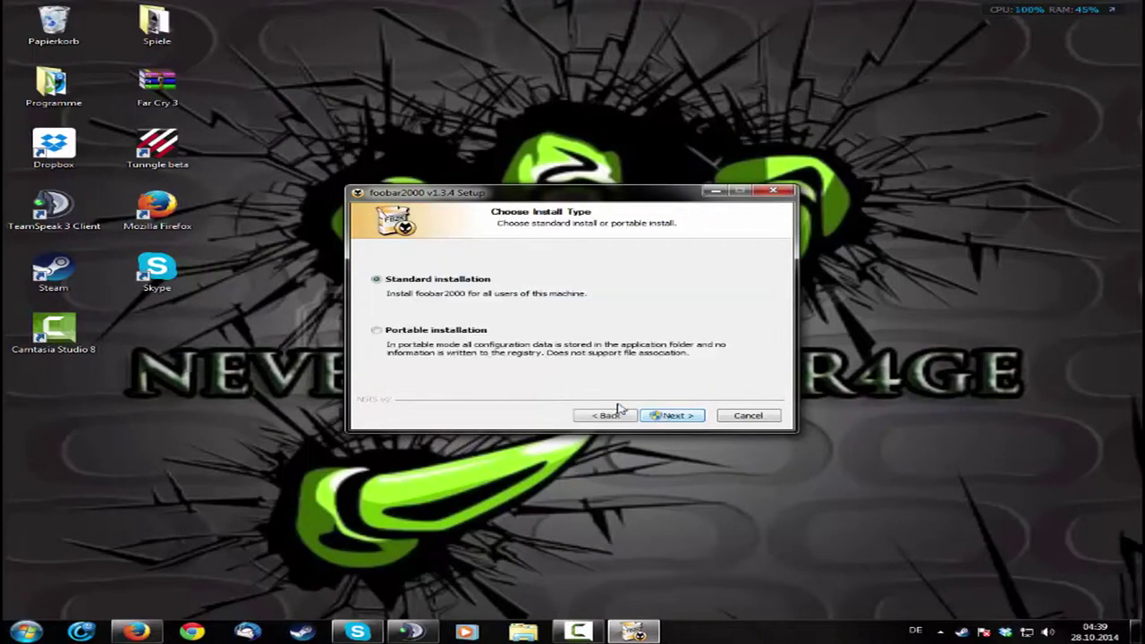
Choose Portable installation and accept the foobar2000 folder on the desktop as the install location.
left_click(415, 333)
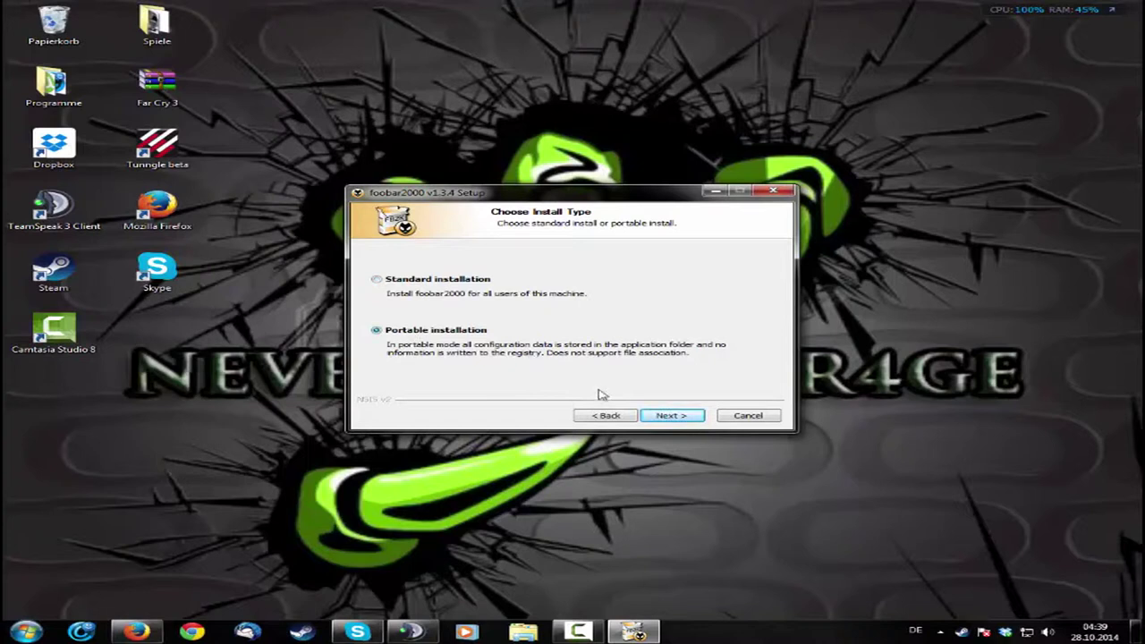
left_click(670, 416)
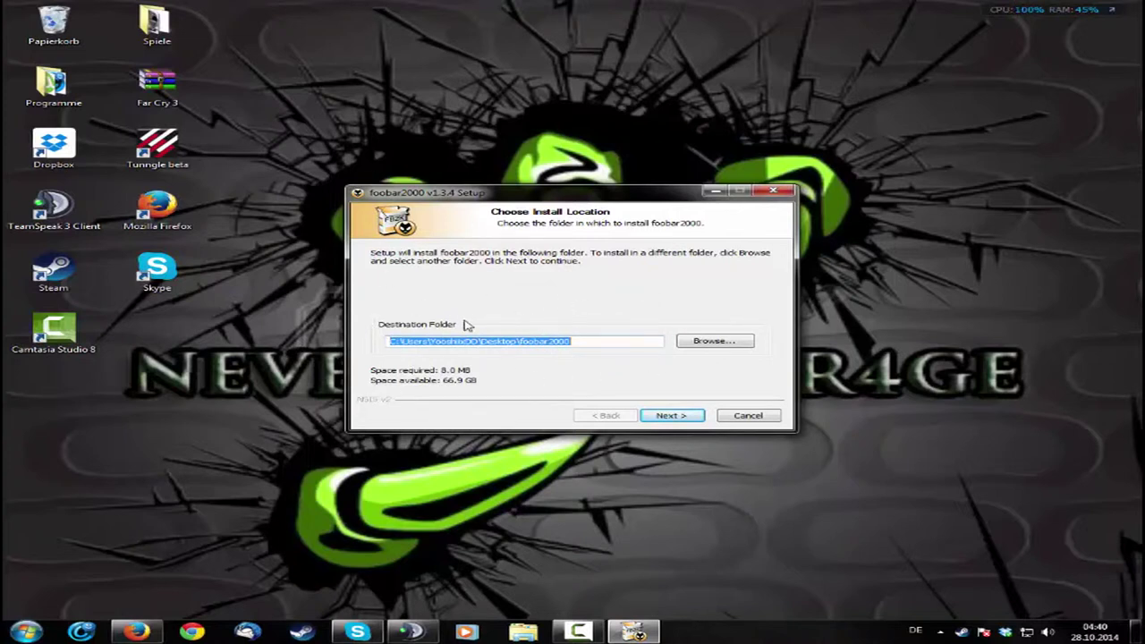
left_click(662, 416)
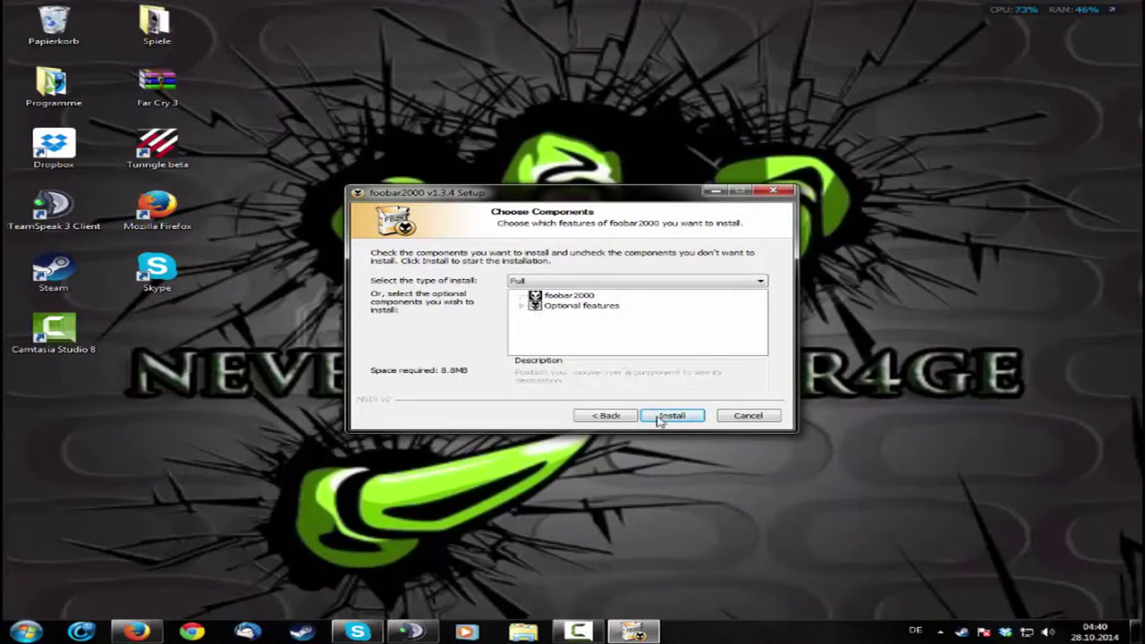
Return to the component selection without quitting the setup and deselect Optional features.
left_click(739, 417)
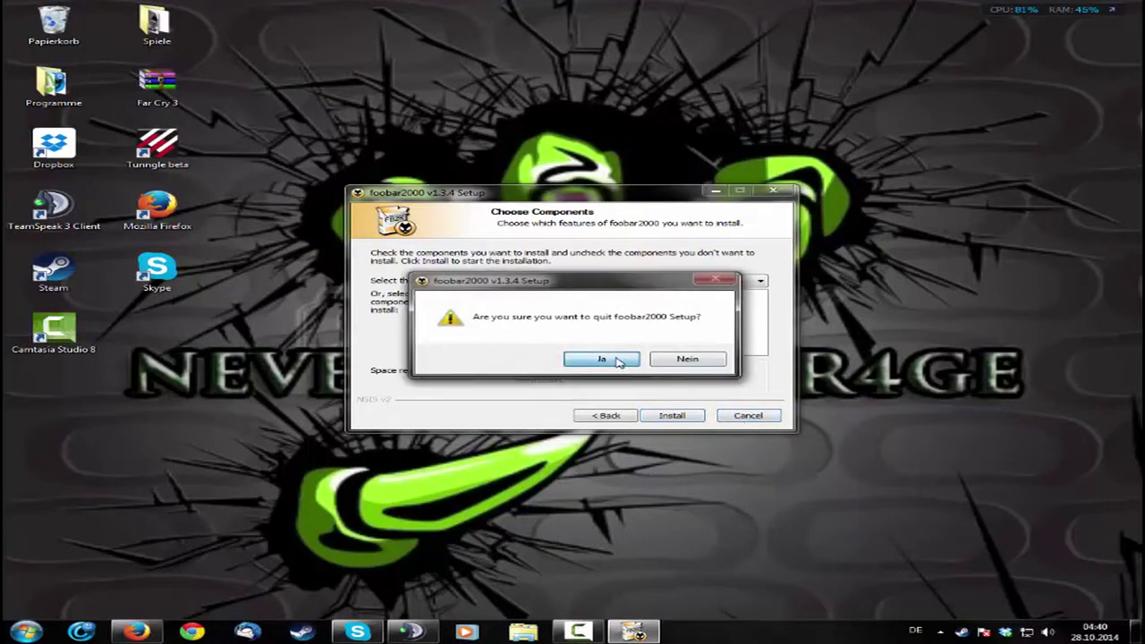
left_click(707, 361)
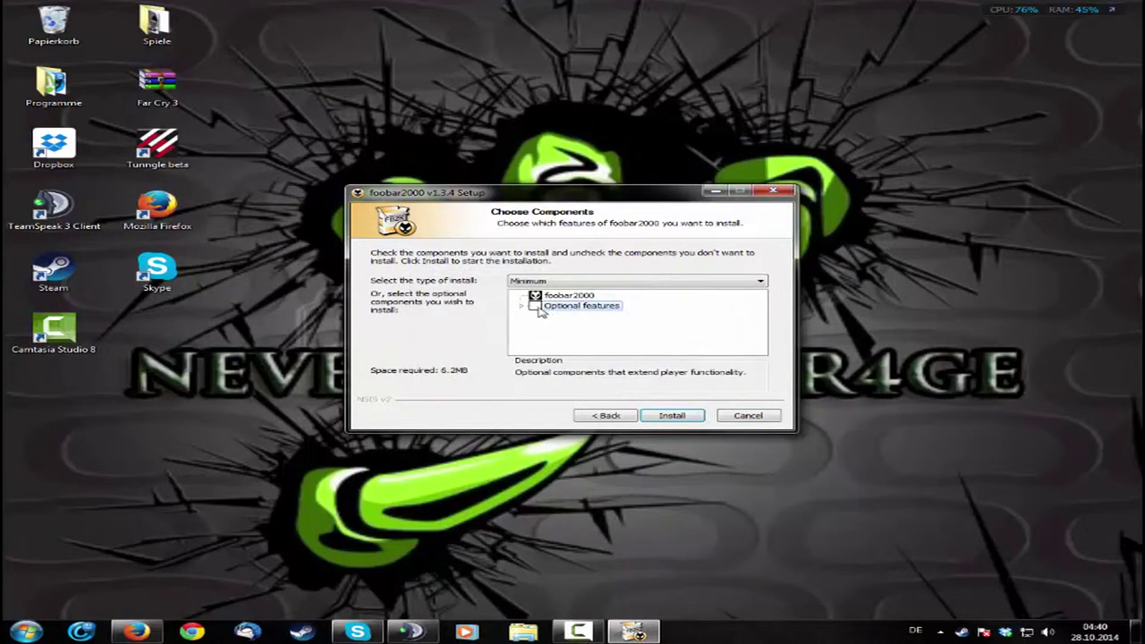
left_click(543, 283)
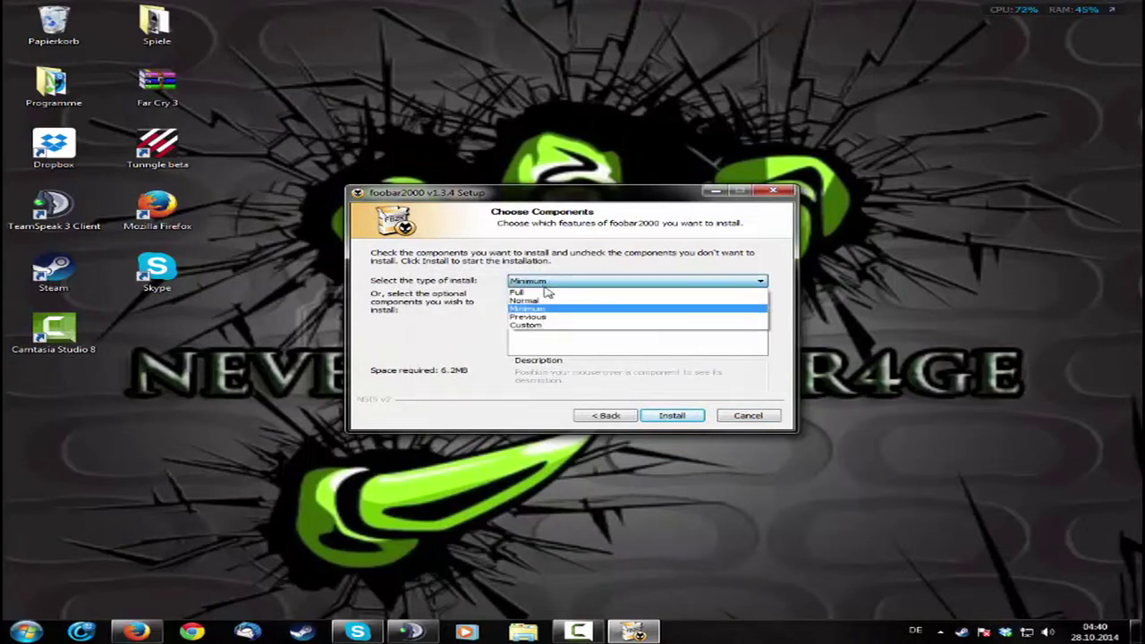
left_click(554, 285)
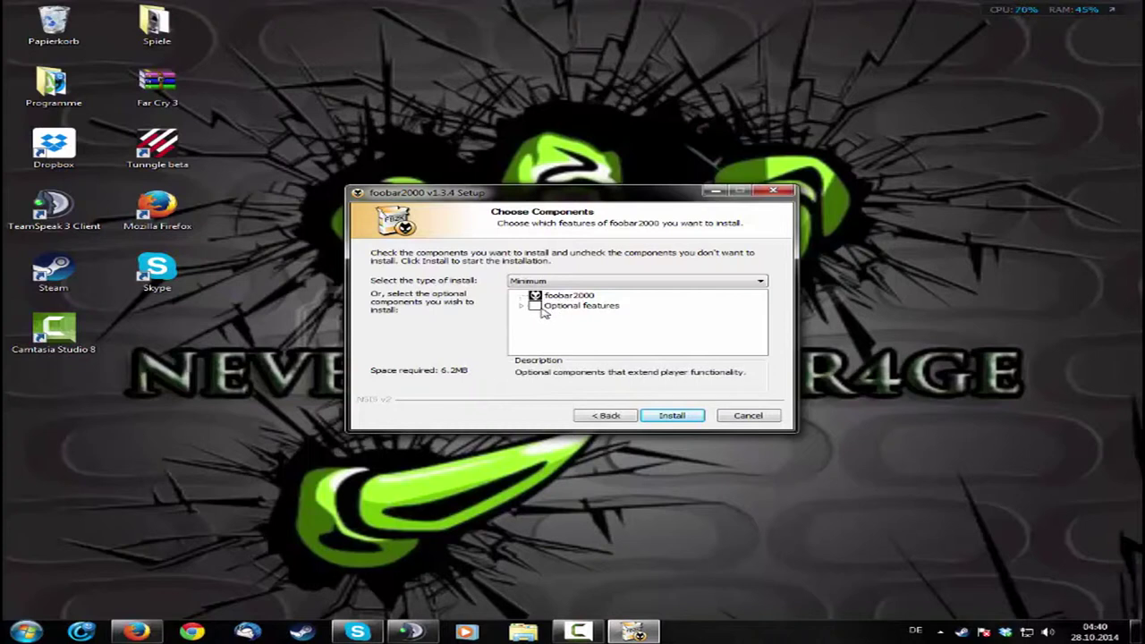
Set the type of install to Normal for the foobar2000 components.
left_click(573, 281)
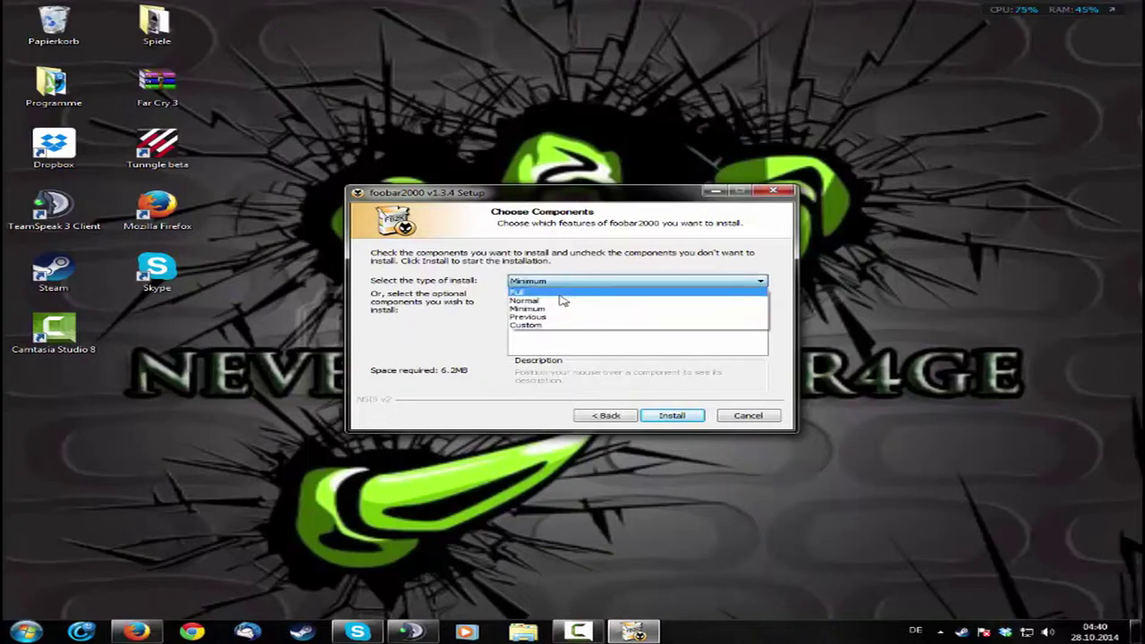
left_click(559, 297)
left_click(550, 282)
left_click(544, 304)
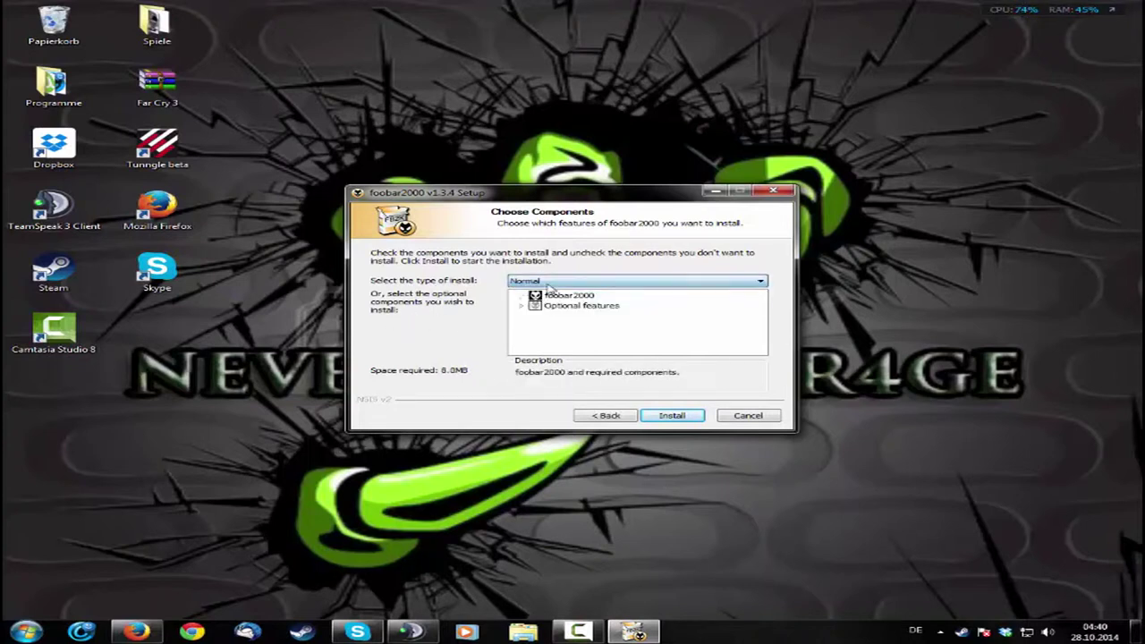
Set the foobar2000 components to a Full install with Optional features selected, and quit the setup without installing.
left_click(552, 285)
left_click(542, 311)
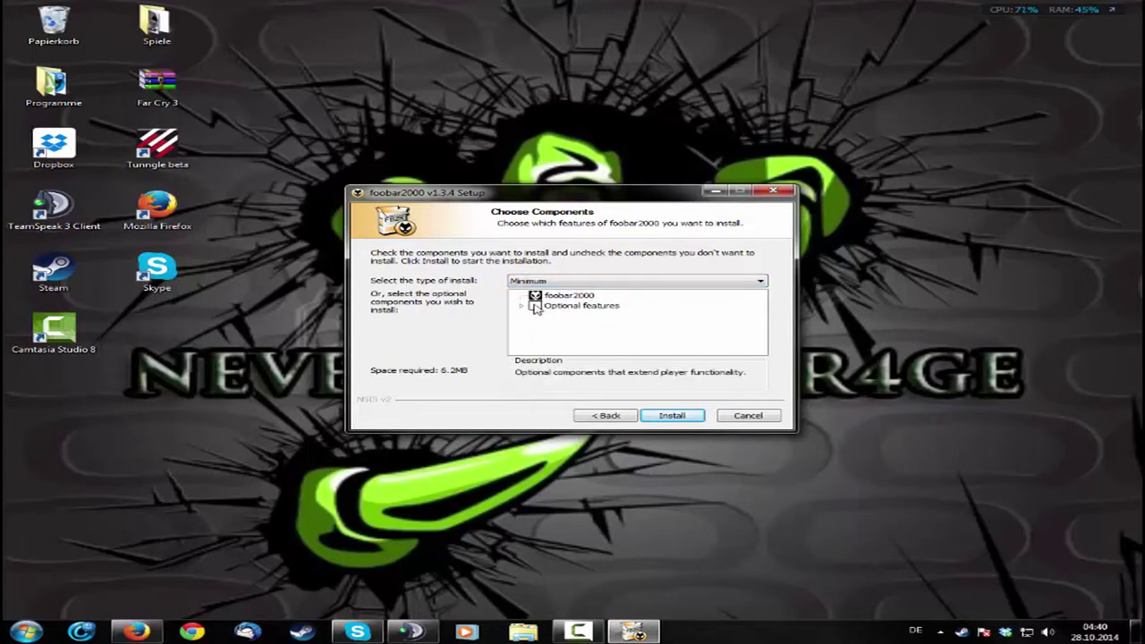
left_click(542, 309)
left_click(542, 309)
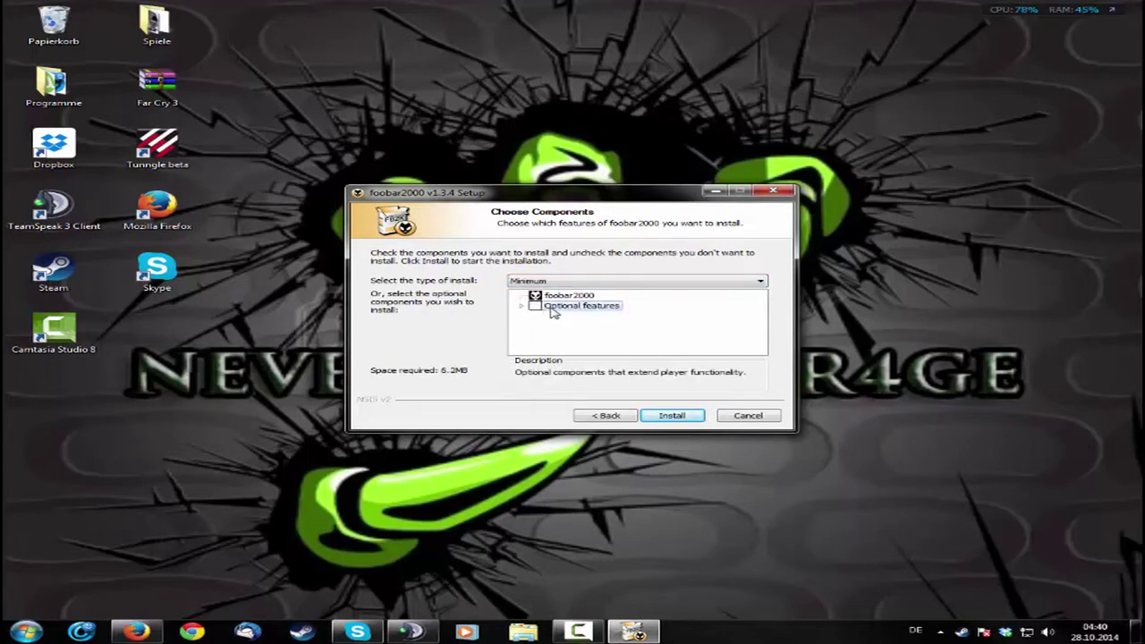
left_click(586, 282)
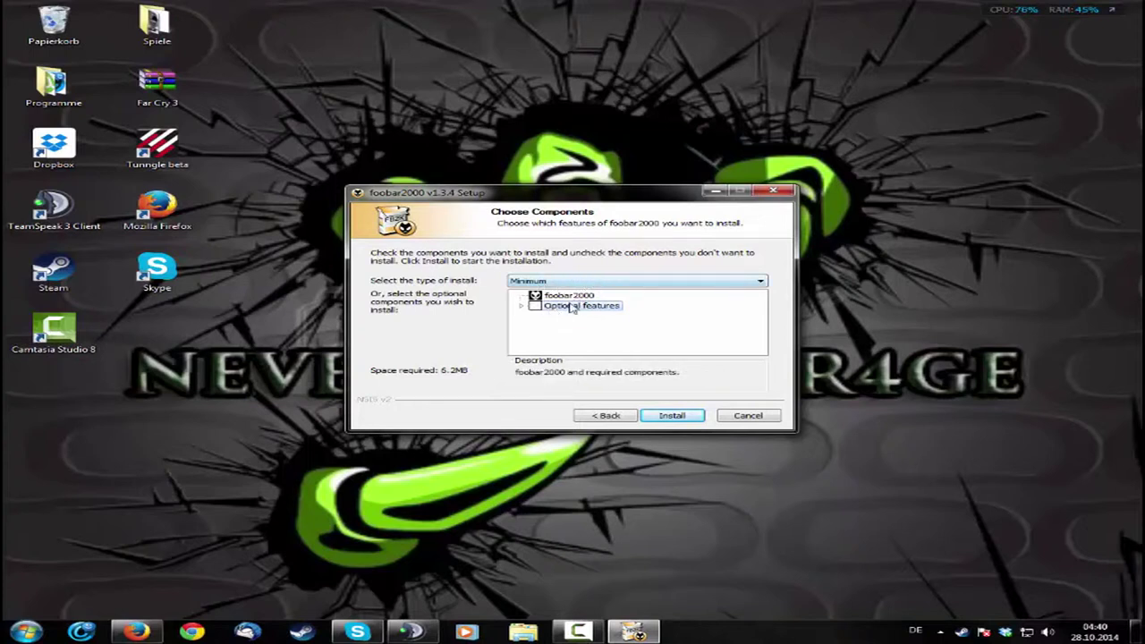
left_click(536, 308)
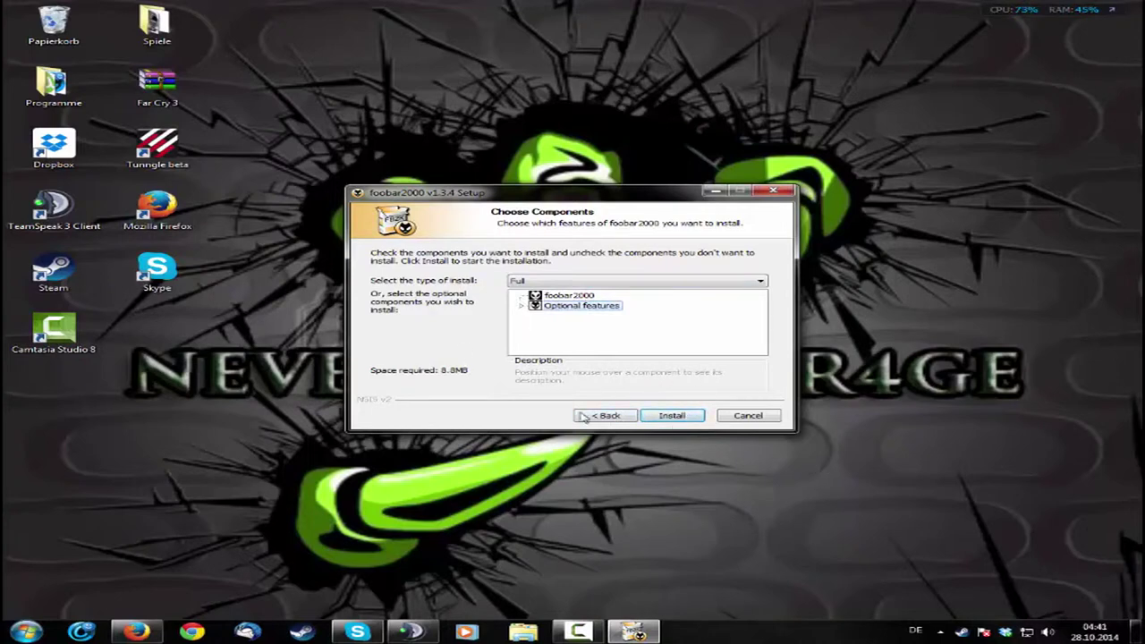
left_click(746, 416)
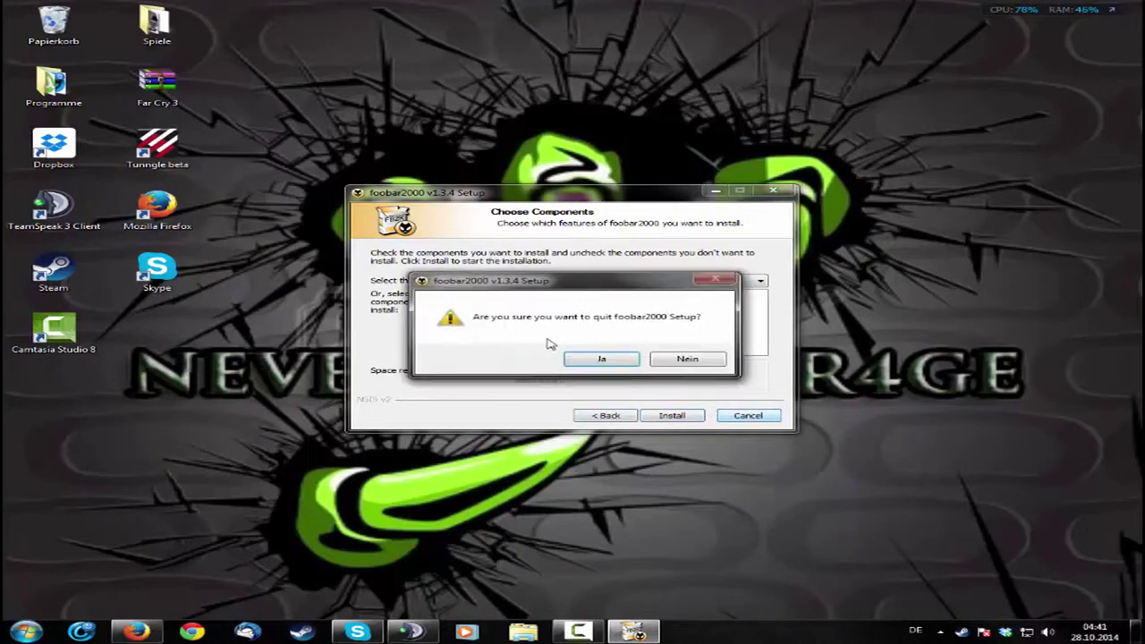
left_click(601, 359)
Launch foobar2000 from the existing foobar2000 folder on the desktop and close the folder window.
double_click(458, 268)
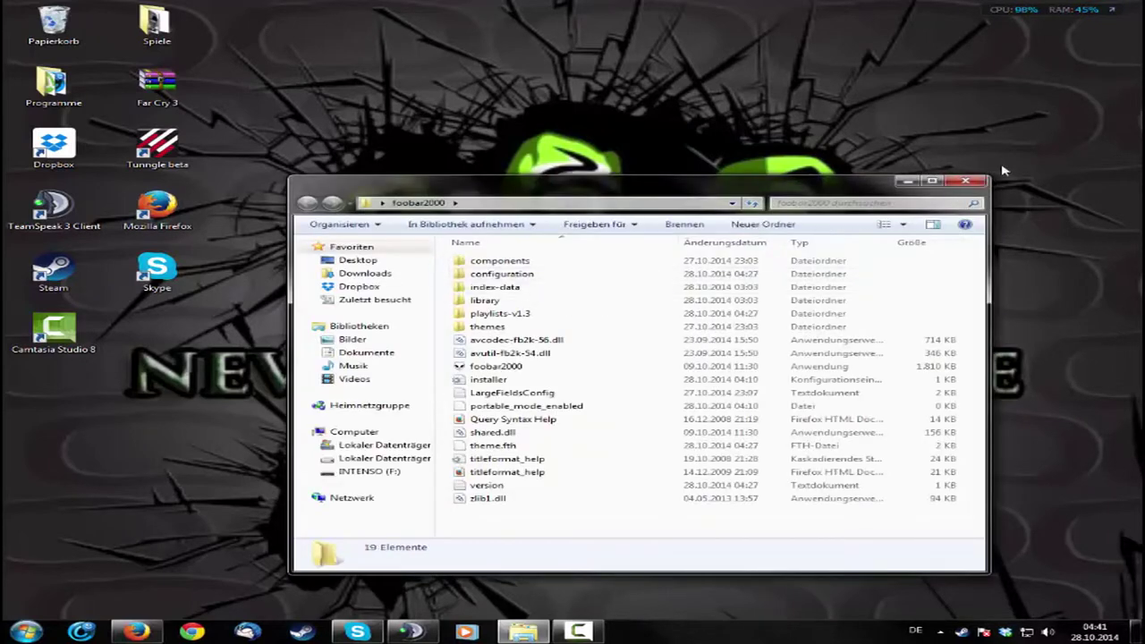
left_click(965, 180)
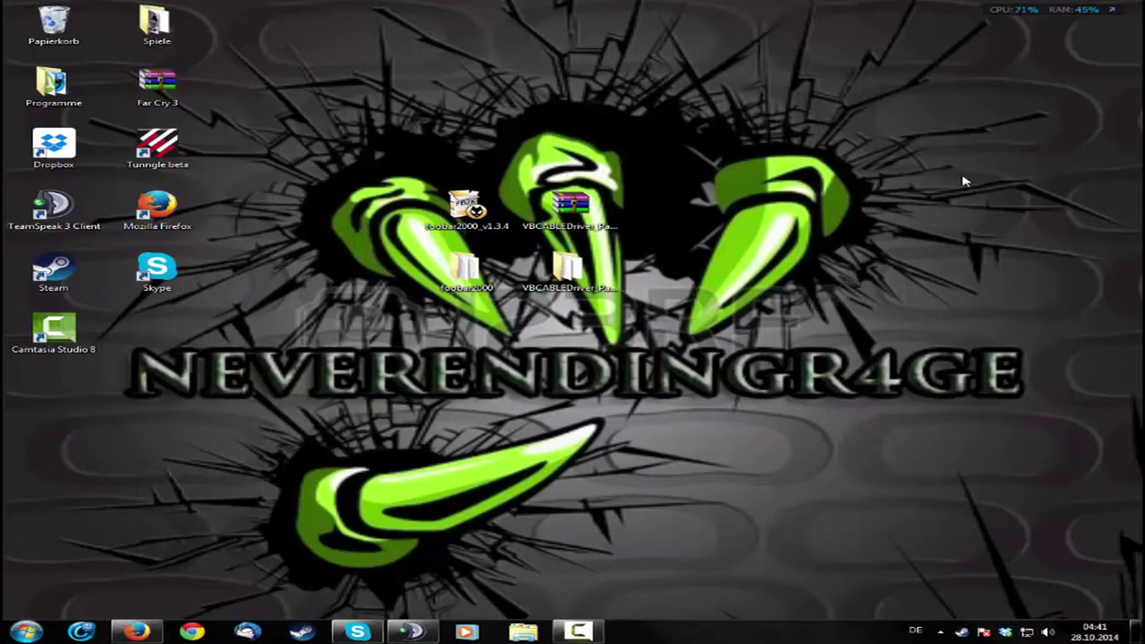
double_click(464, 271)
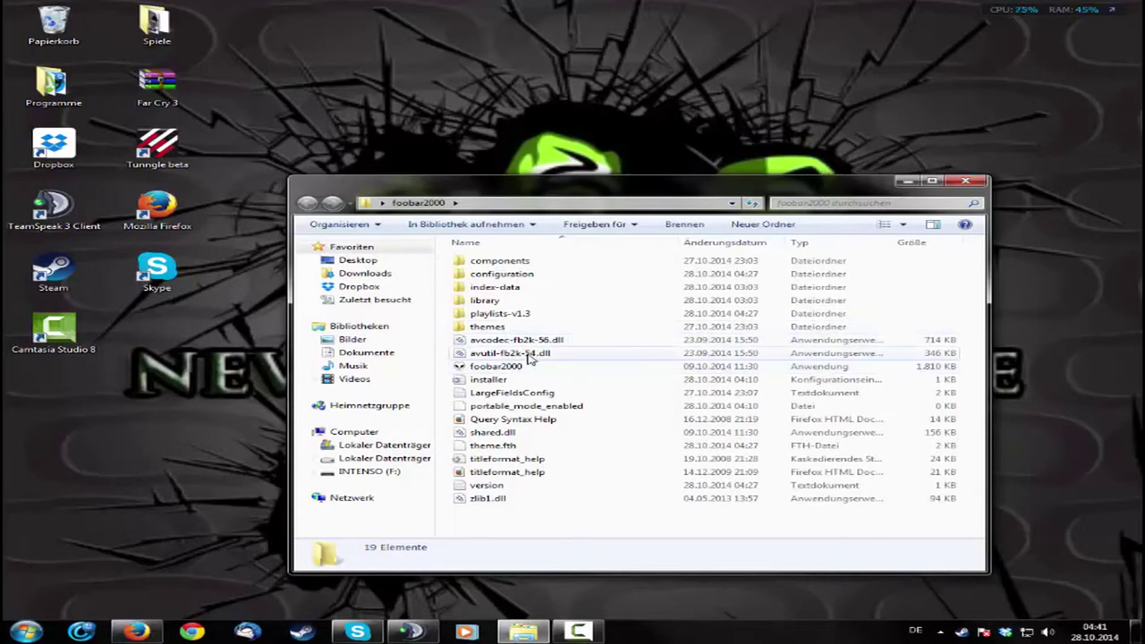
double_click(497, 367)
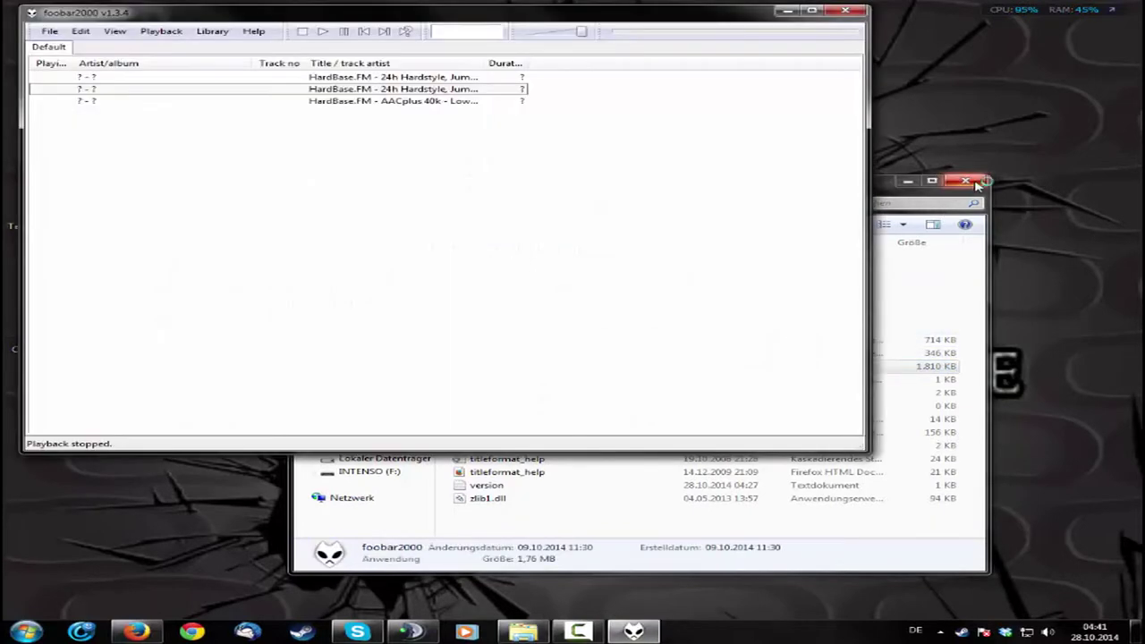
left_click(965, 182)
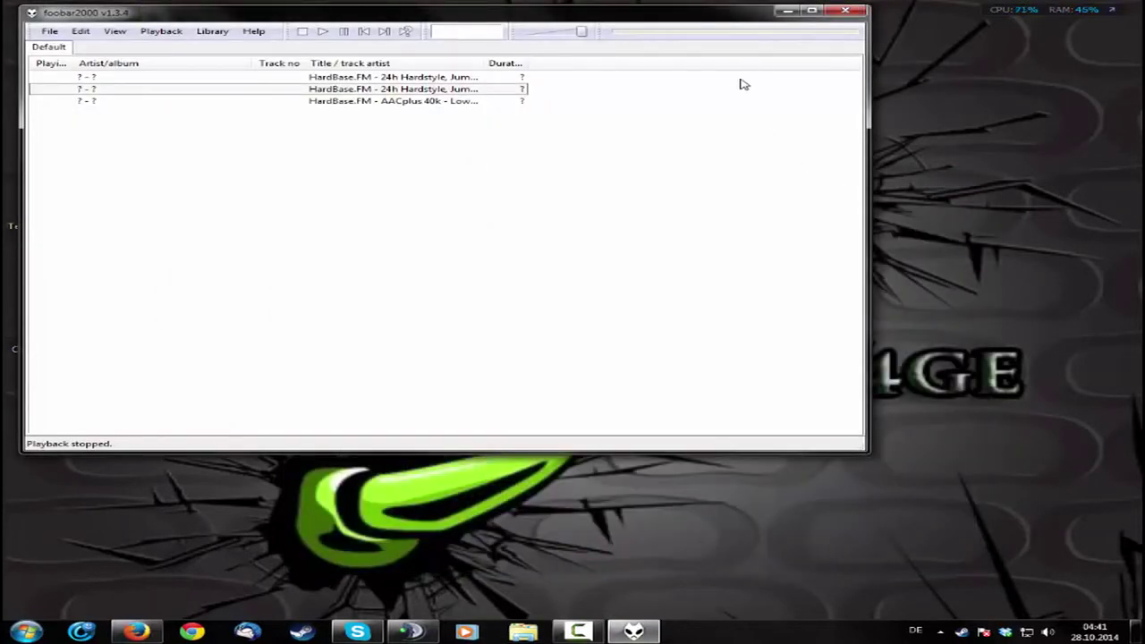
mouse_move(156, 631)
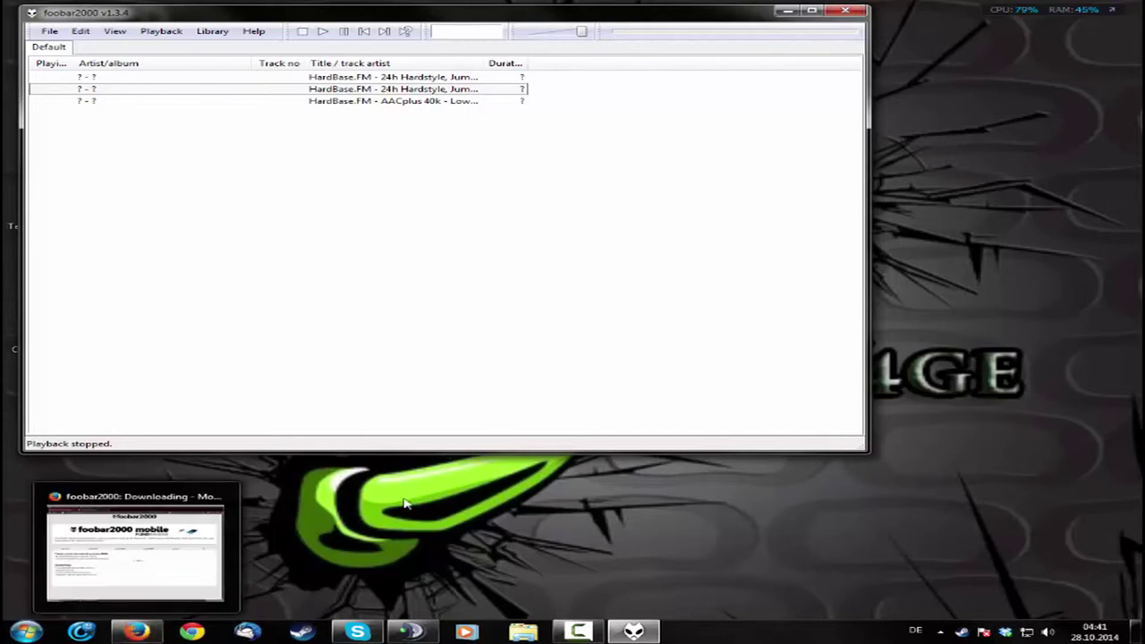
left_click(418, 101)
left_click(418, 89)
left_click(419, 78)
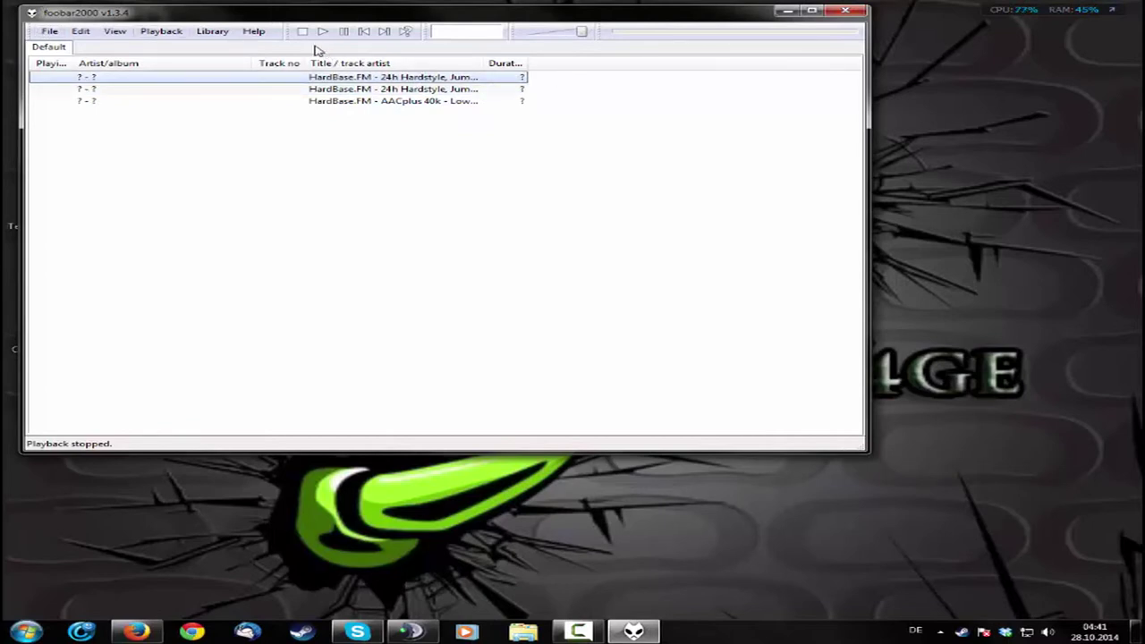
Open the playback Output page in the foobar2000 preferences.
left_click(50, 32)
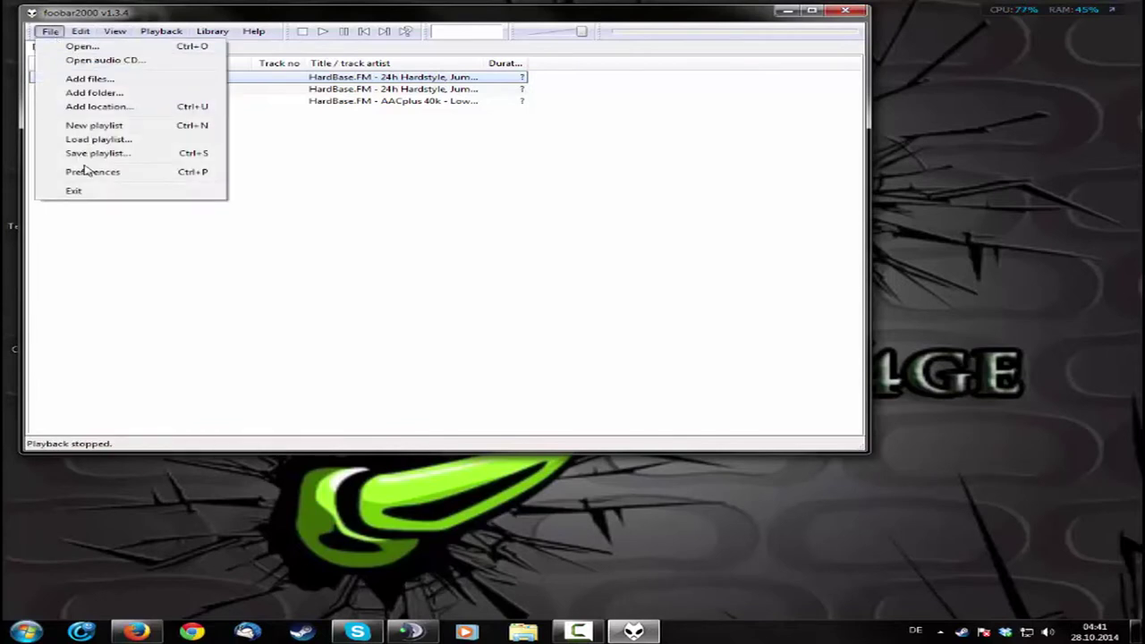
left_click(54, 34)
left_click(54, 36)
left_click(95, 172)
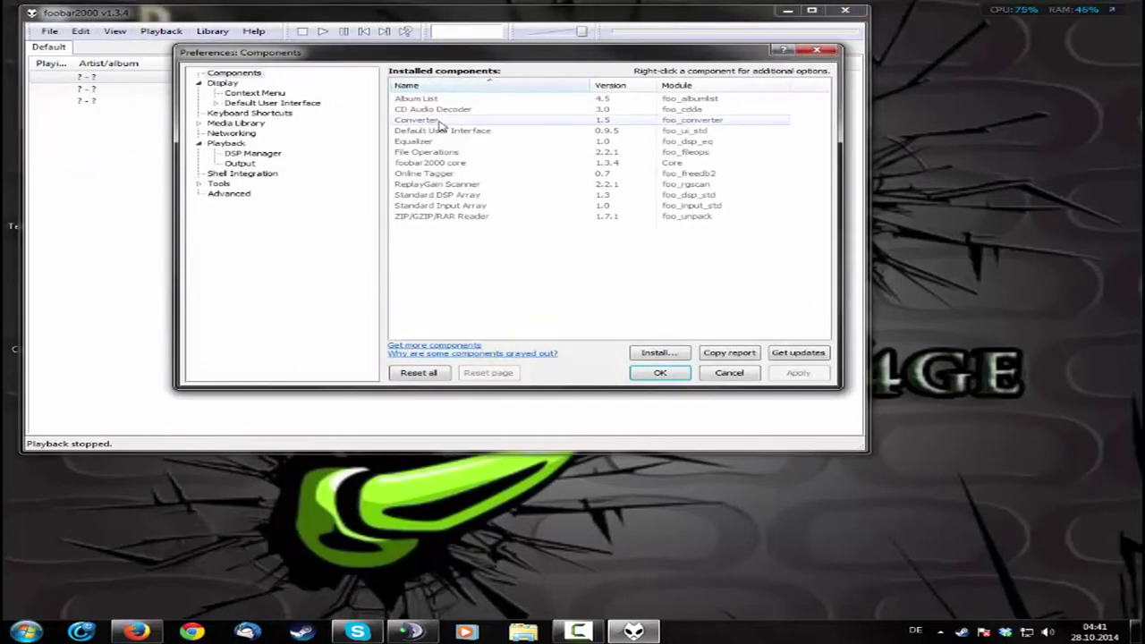
left_click(199, 144)
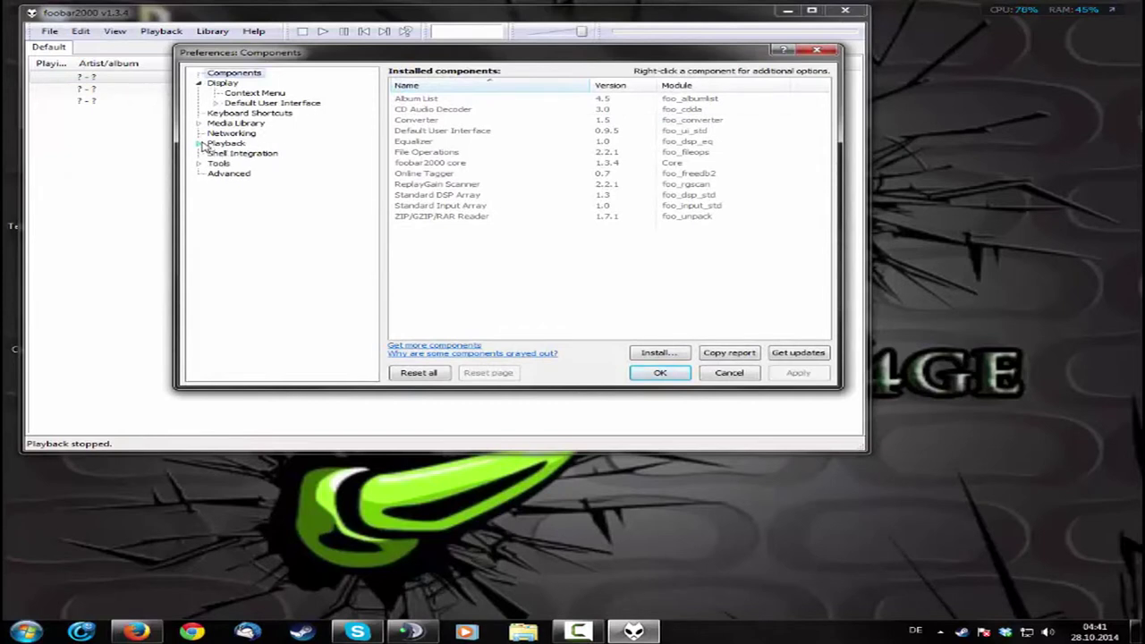
left_click(199, 145)
left_click(238, 163)
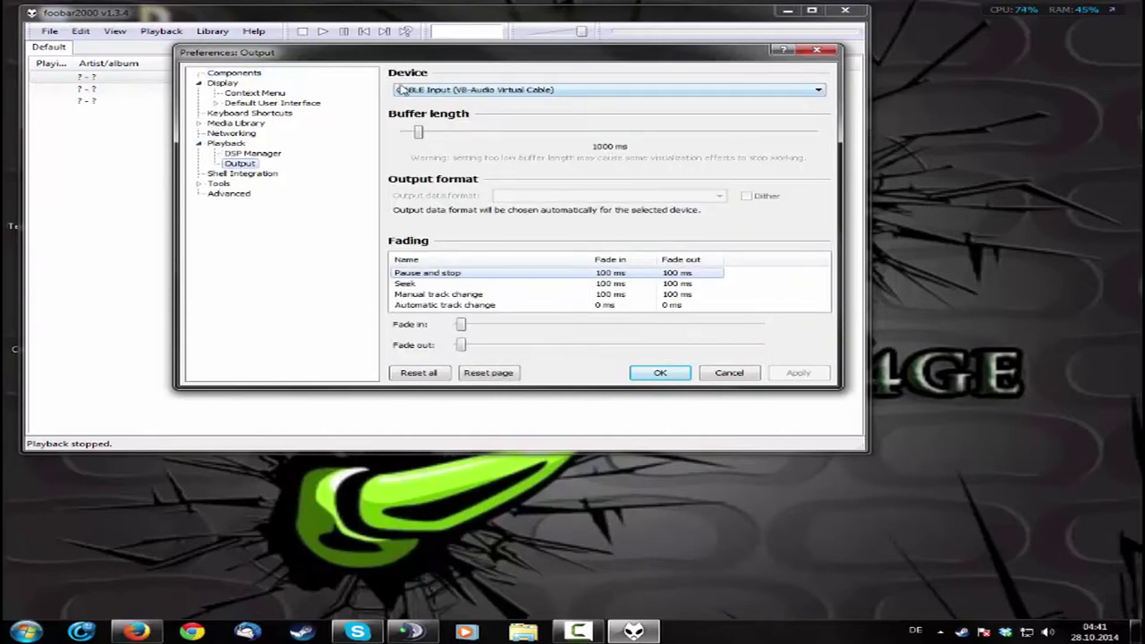
Set the output device to CABLE Input (VB-Audio Virtual Cable) and save the preferences.
left_click(429, 95)
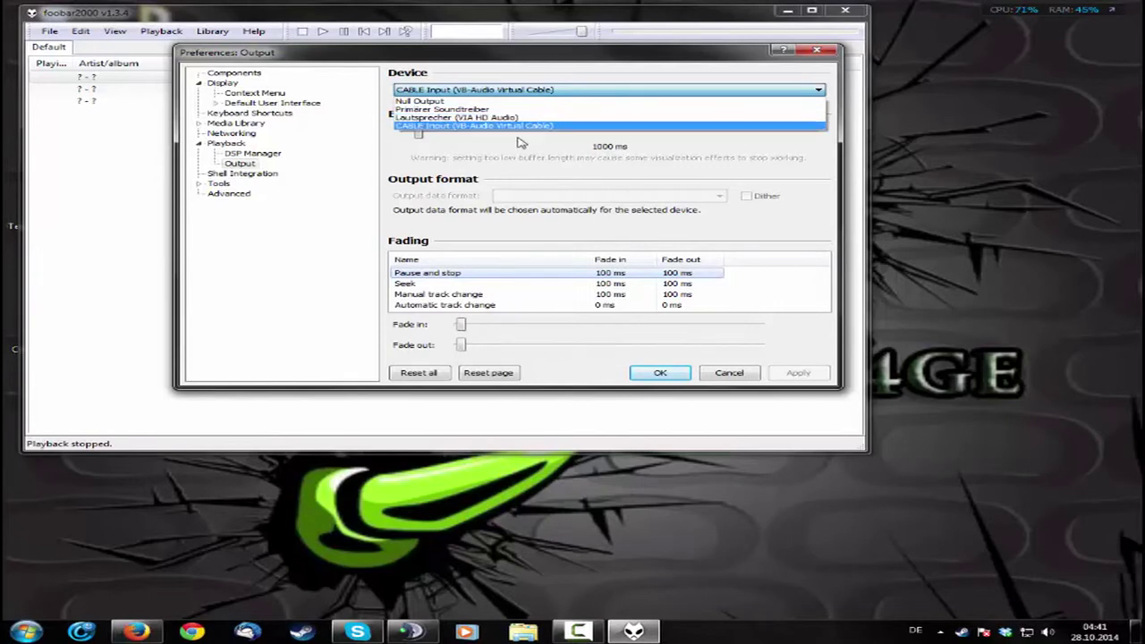
left_click(483, 90)
left_click(491, 129)
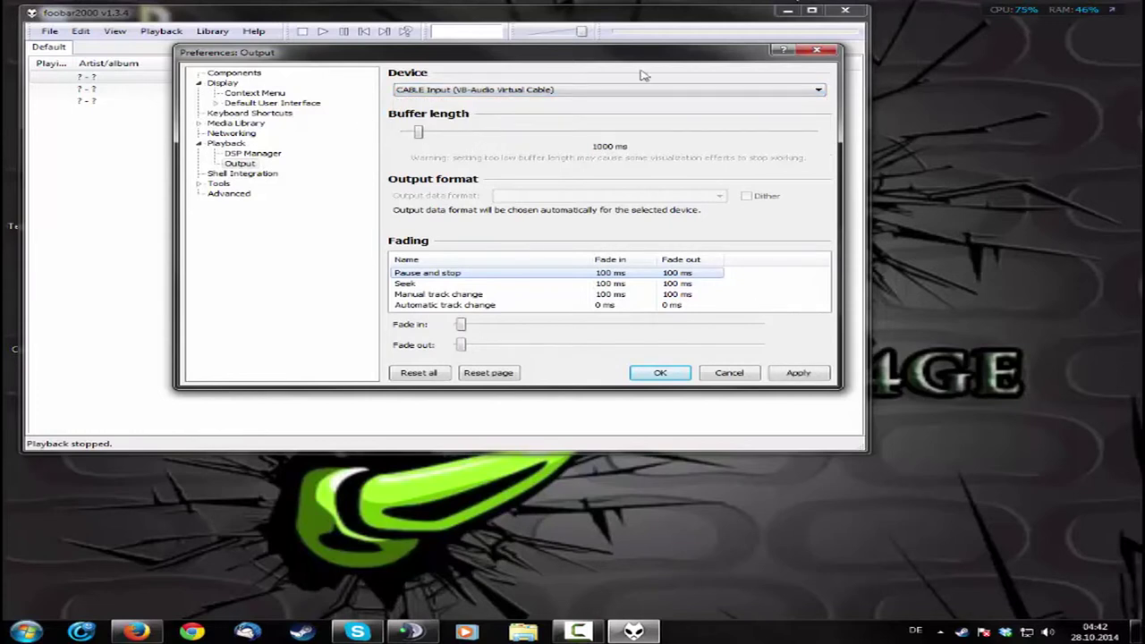
left_click(796, 376)
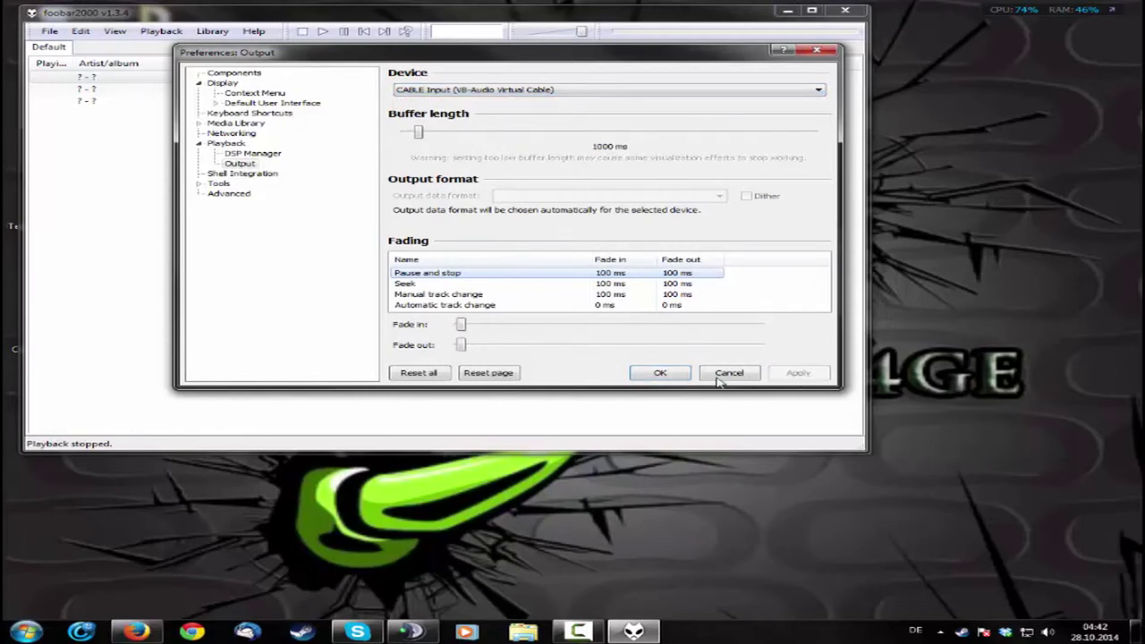
left_click(667, 375)
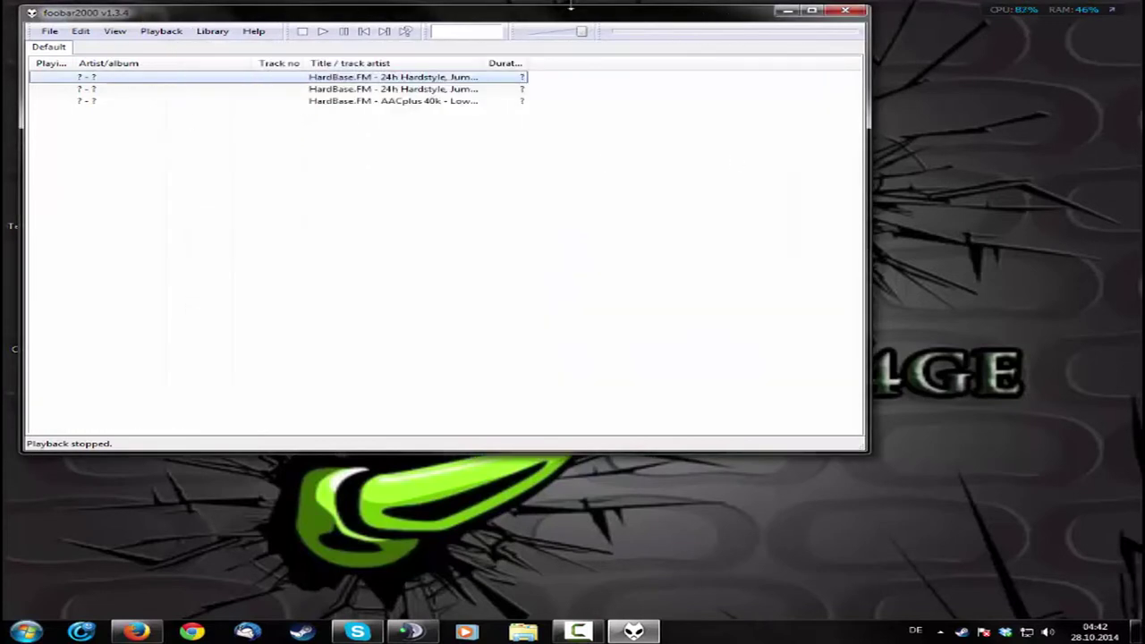
Reposition the foobar2000 window clear of the desktop icons and open the Downloads folder from the personal user folder.
left_click(342, 92)
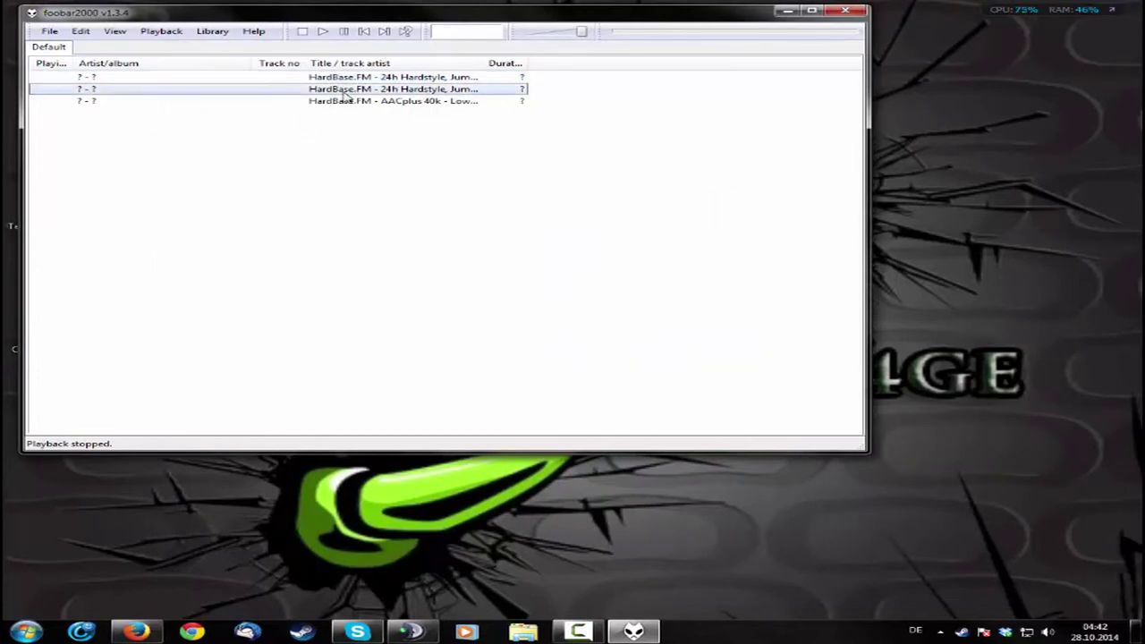
left_click_drag(358, 13, 567, 19)
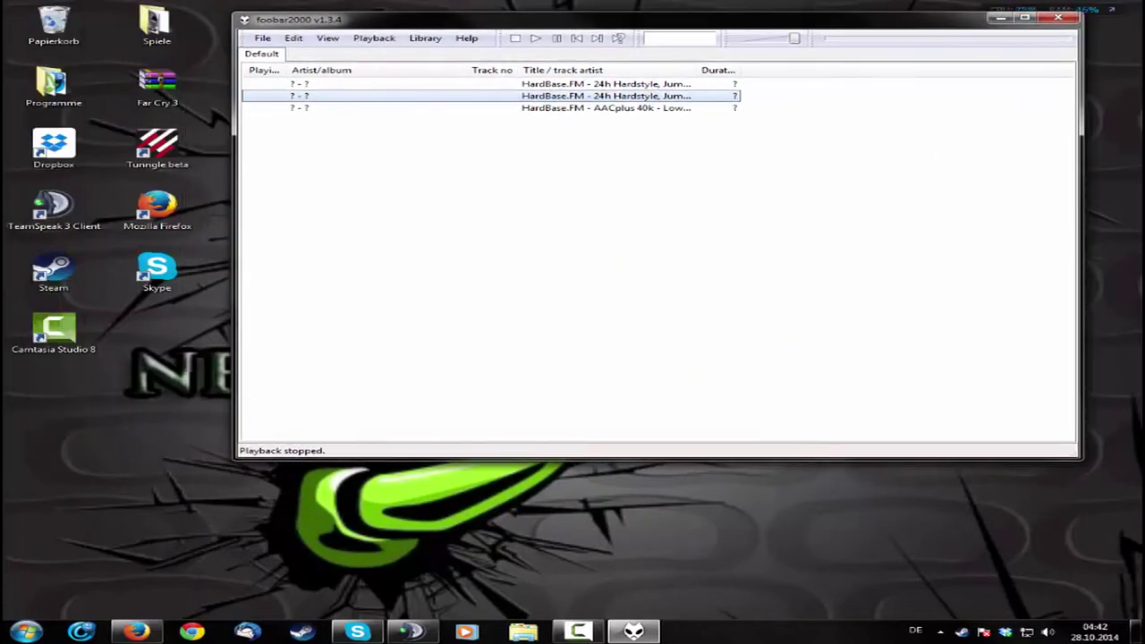
left_click(25, 632)
left_click(658, 211)
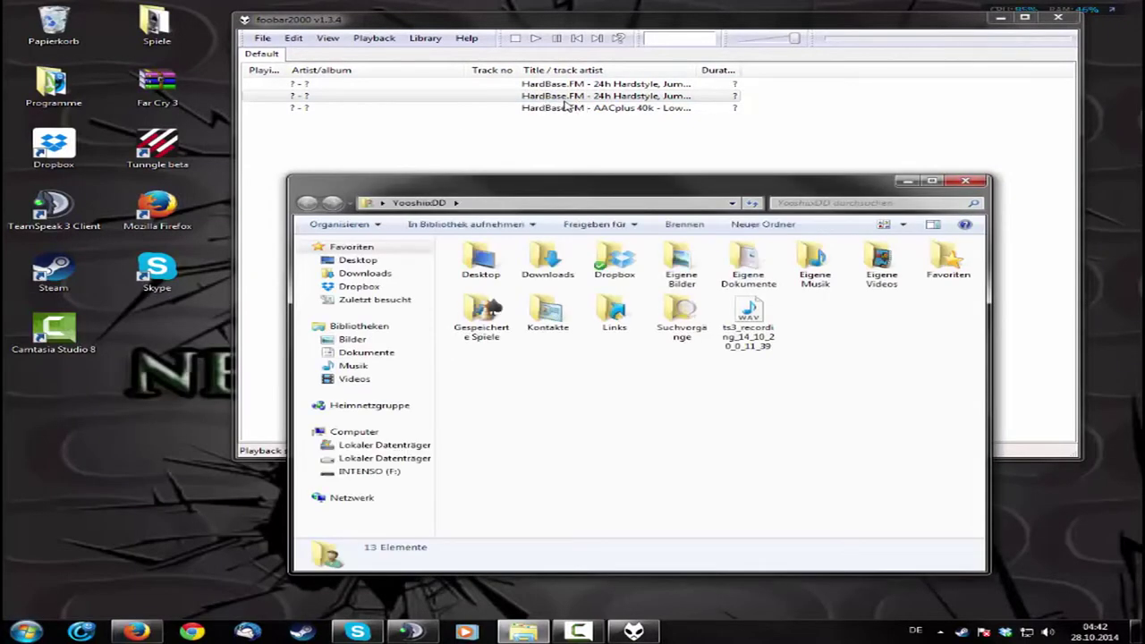
left_click(548, 269)
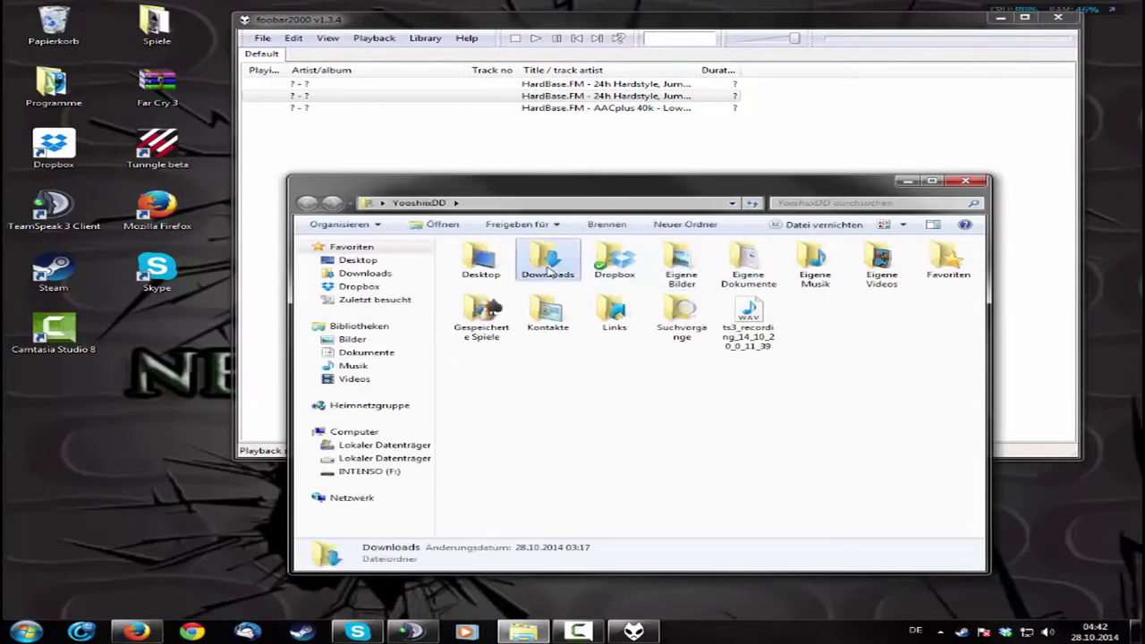
double_click(548, 268)
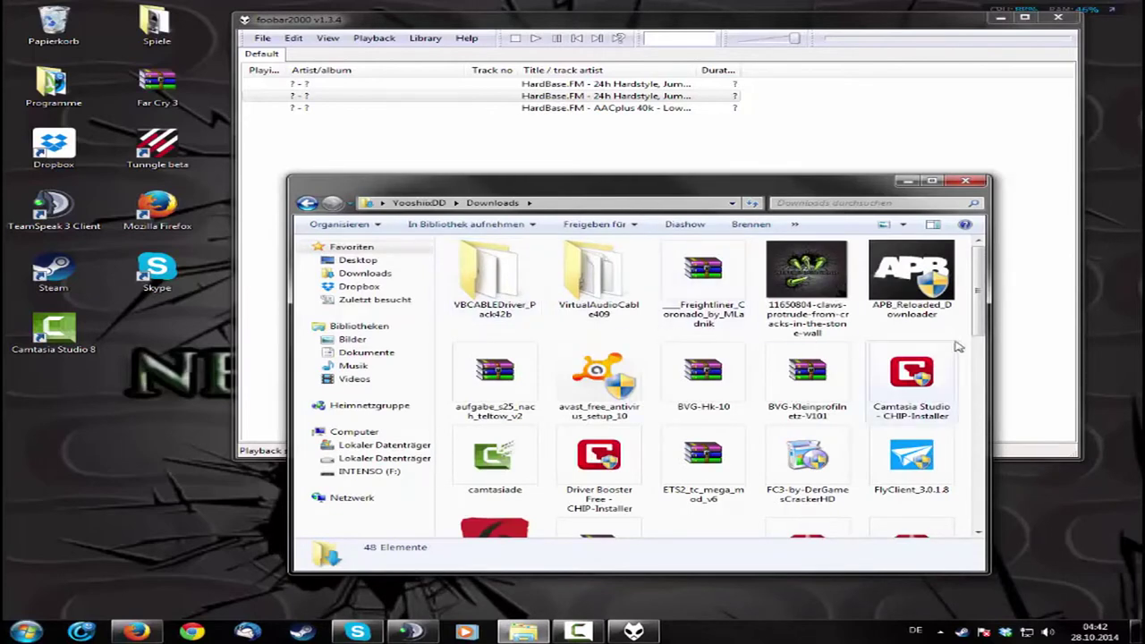
Add the Kraddy - Android Porn (HQ) file from Downloads to the Default playlist and close the folder window.
scroll(718, 423, "down", 5)
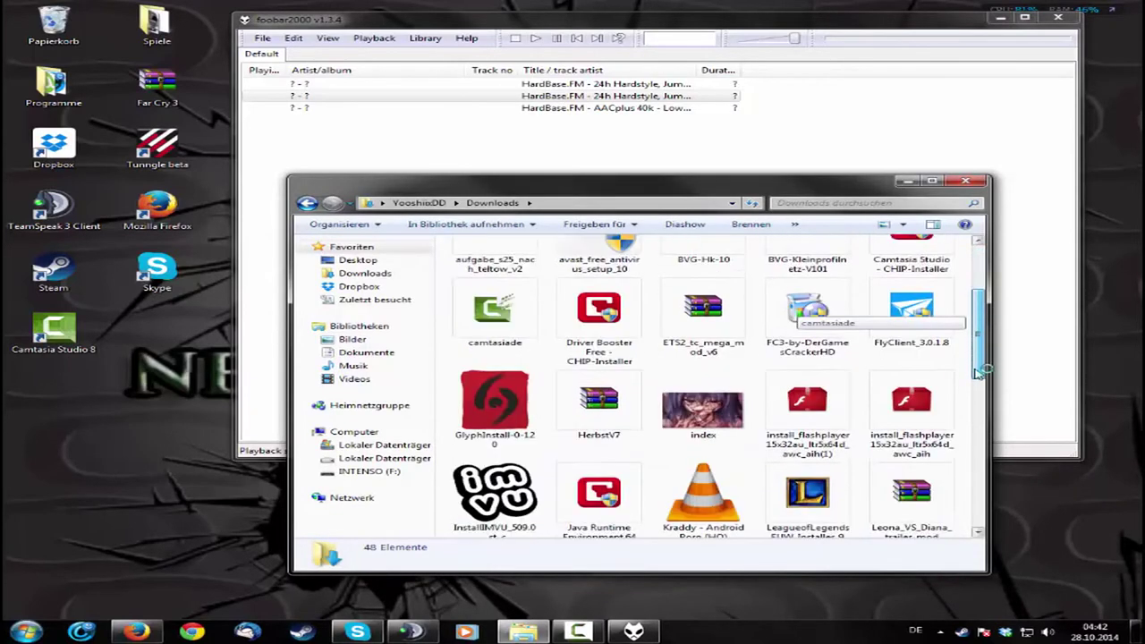
left_click(717, 425)
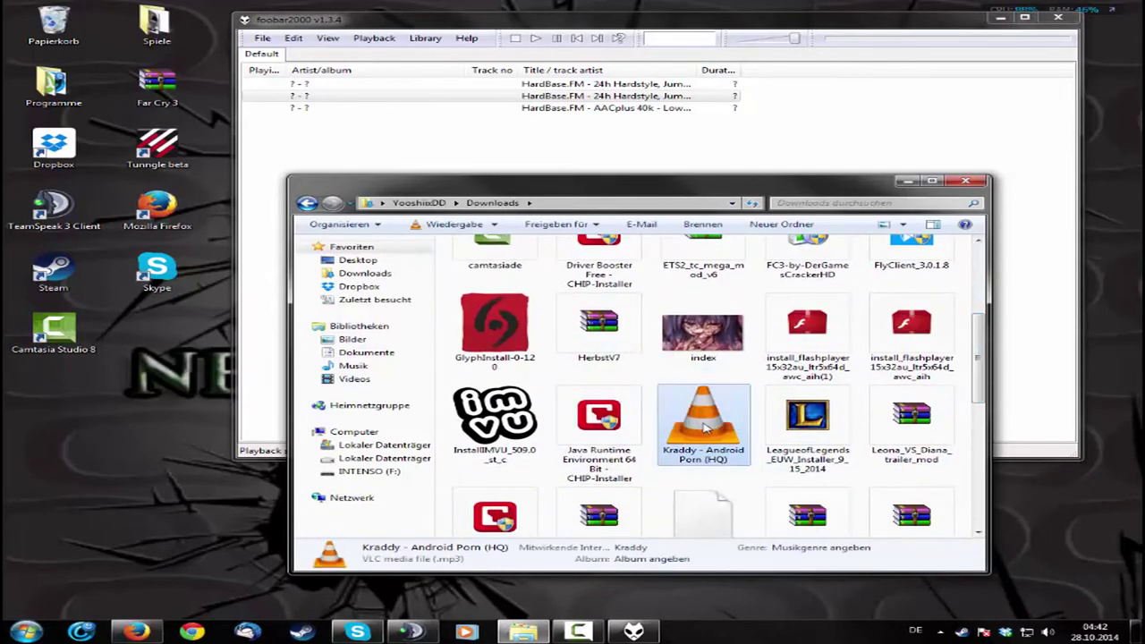
left_click_drag(698, 447, 894, 159)
left_click(966, 179)
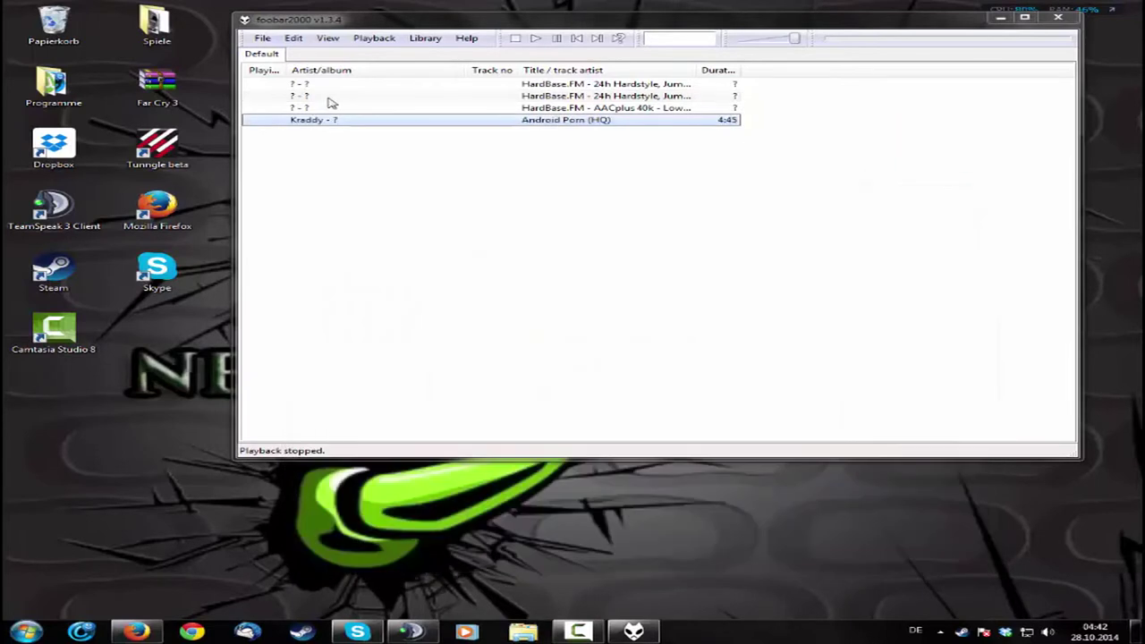
Play the Kraddy track in foobar2000, check the bot's channel in TeamSpeak 3, and pause playback.
left_click(323, 121)
double_click(324, 121)
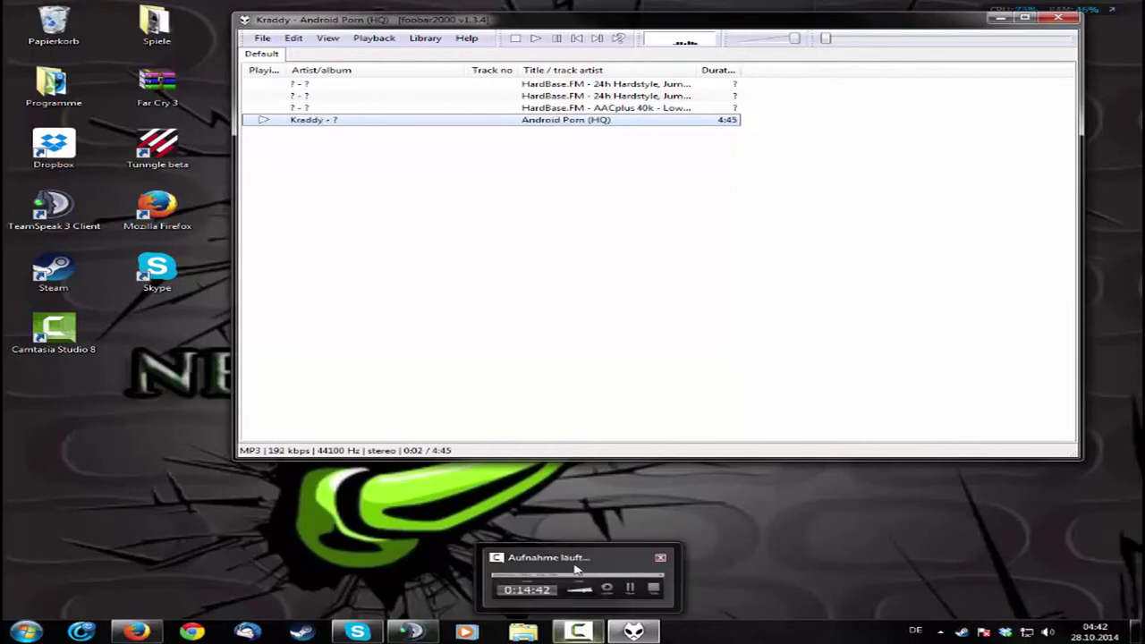
left_click(411, 632)
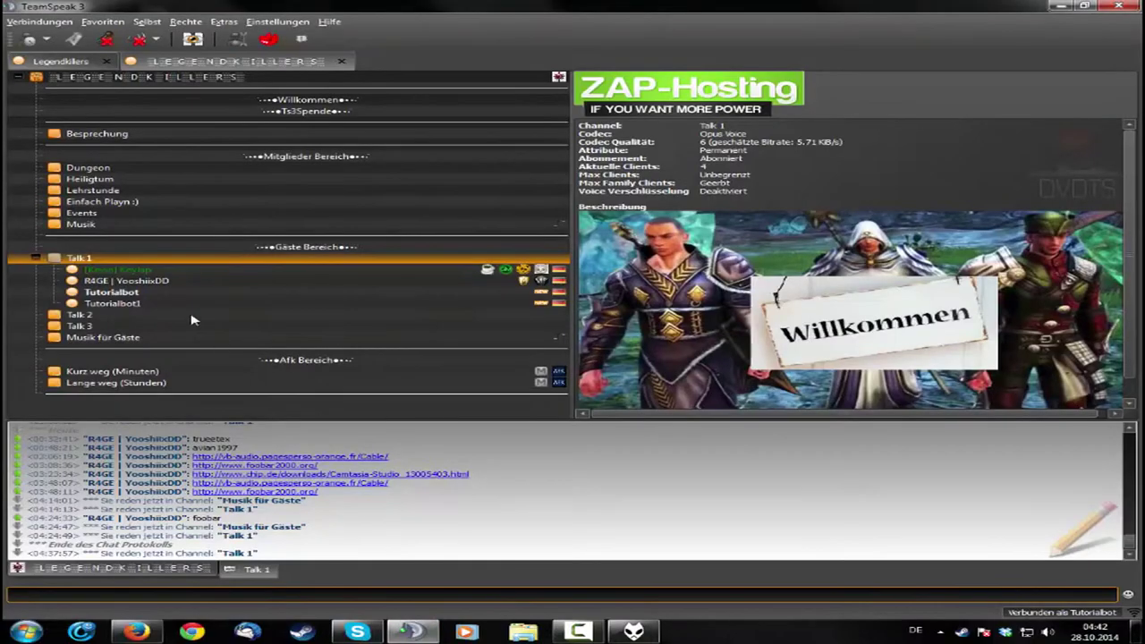
left_click(633, 633)
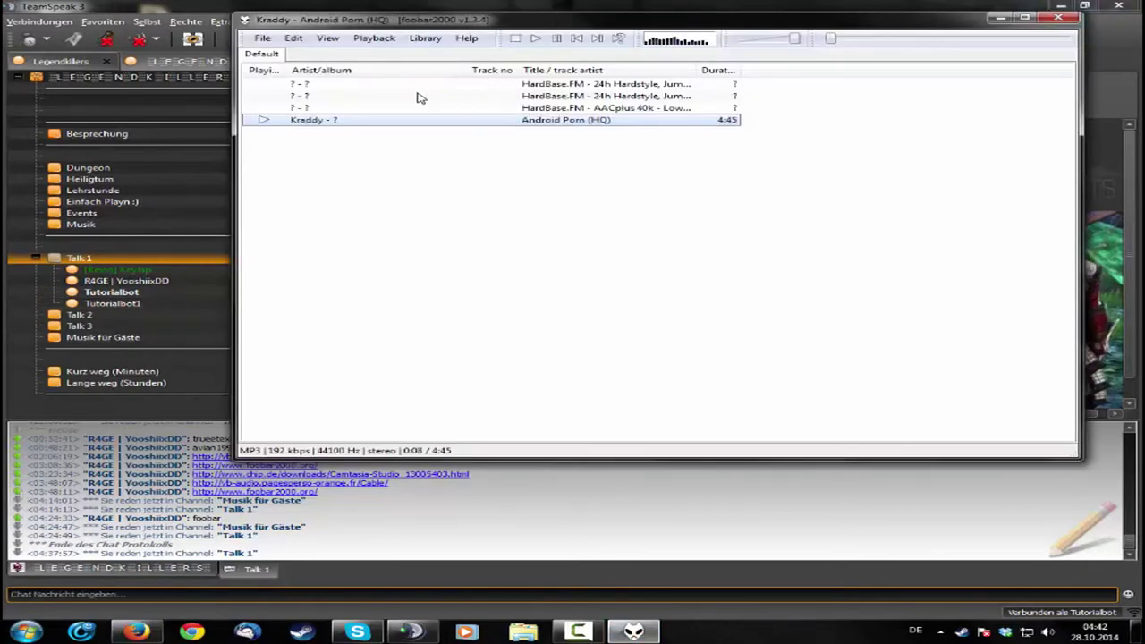
left_click(557, 42)
Switch to TeamSpeak 3 and select the Tutorialbot client in the Talk 1 channel.
left_click(165, 9)
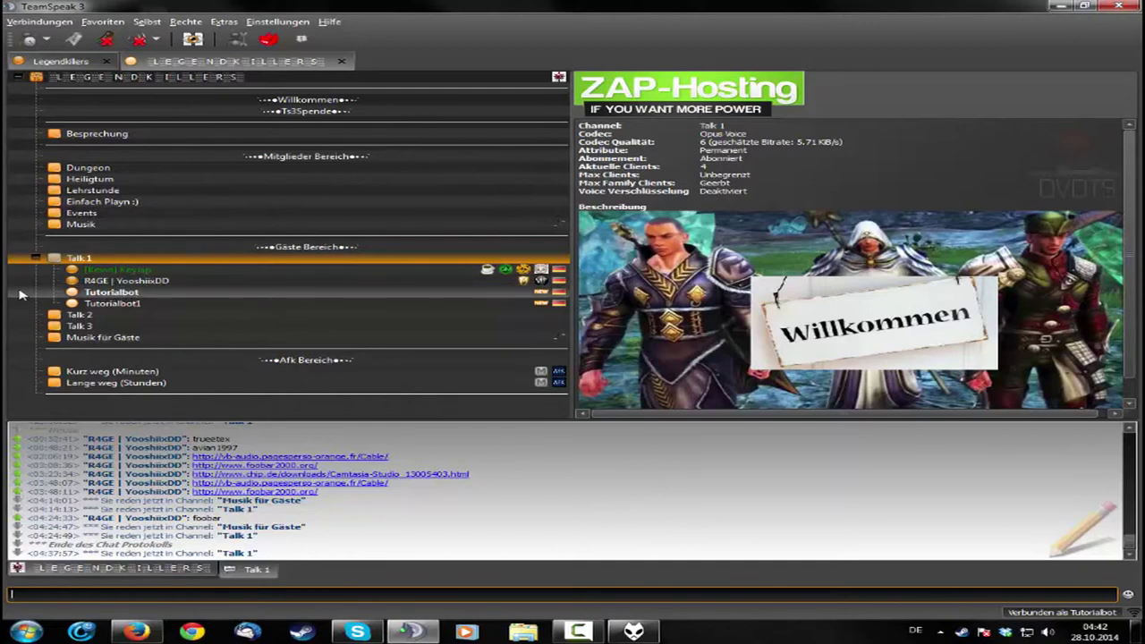
right_click(166, 298)
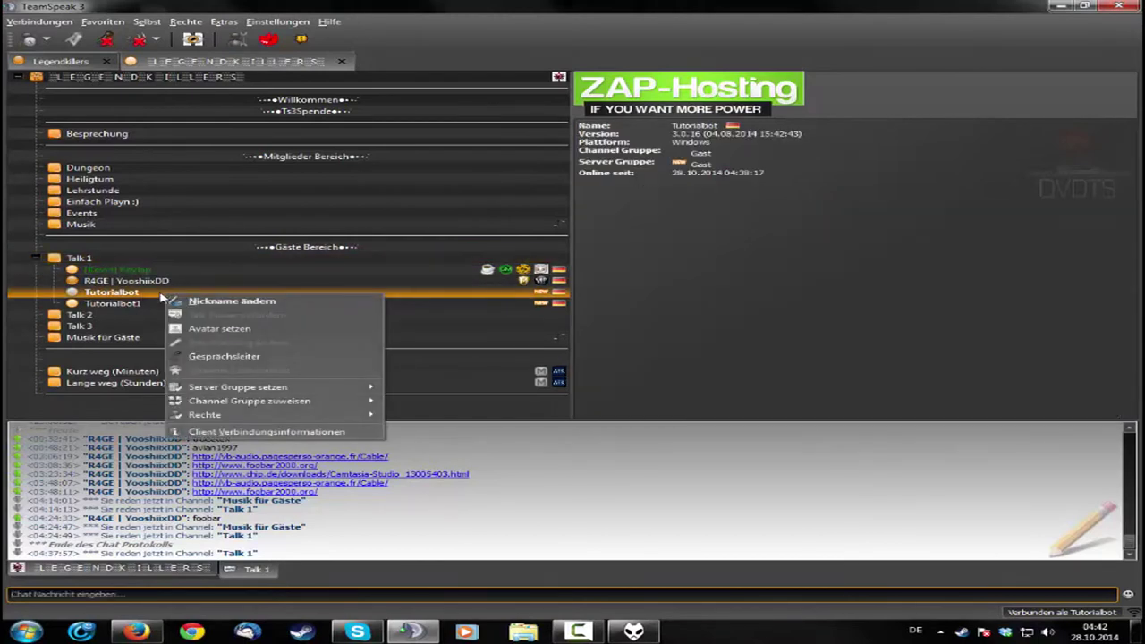
left_click(135, 299)
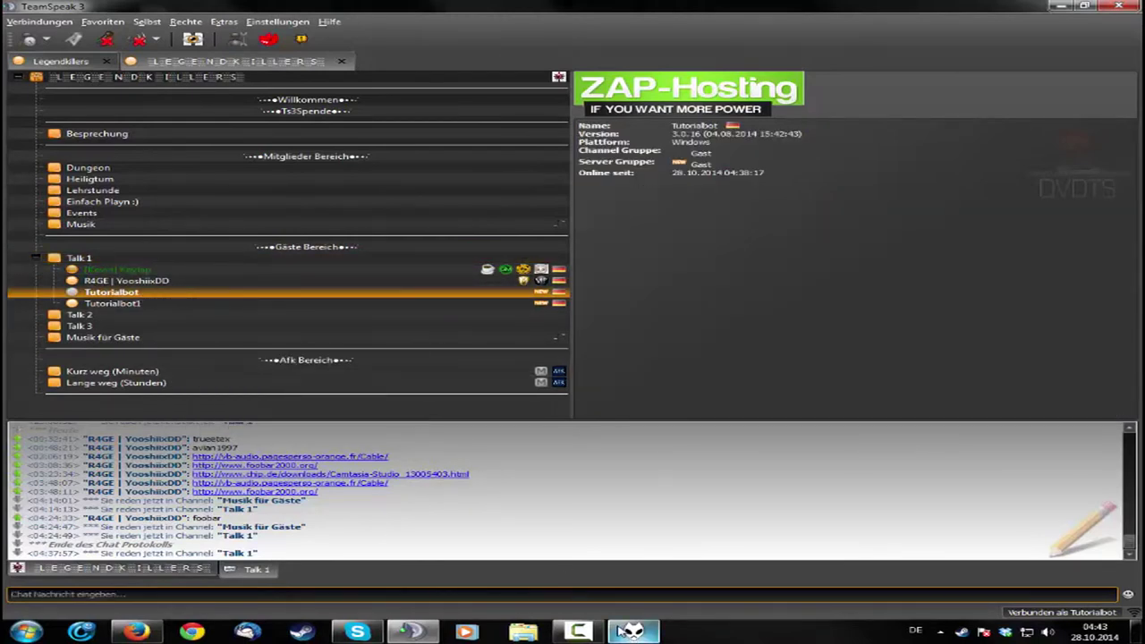